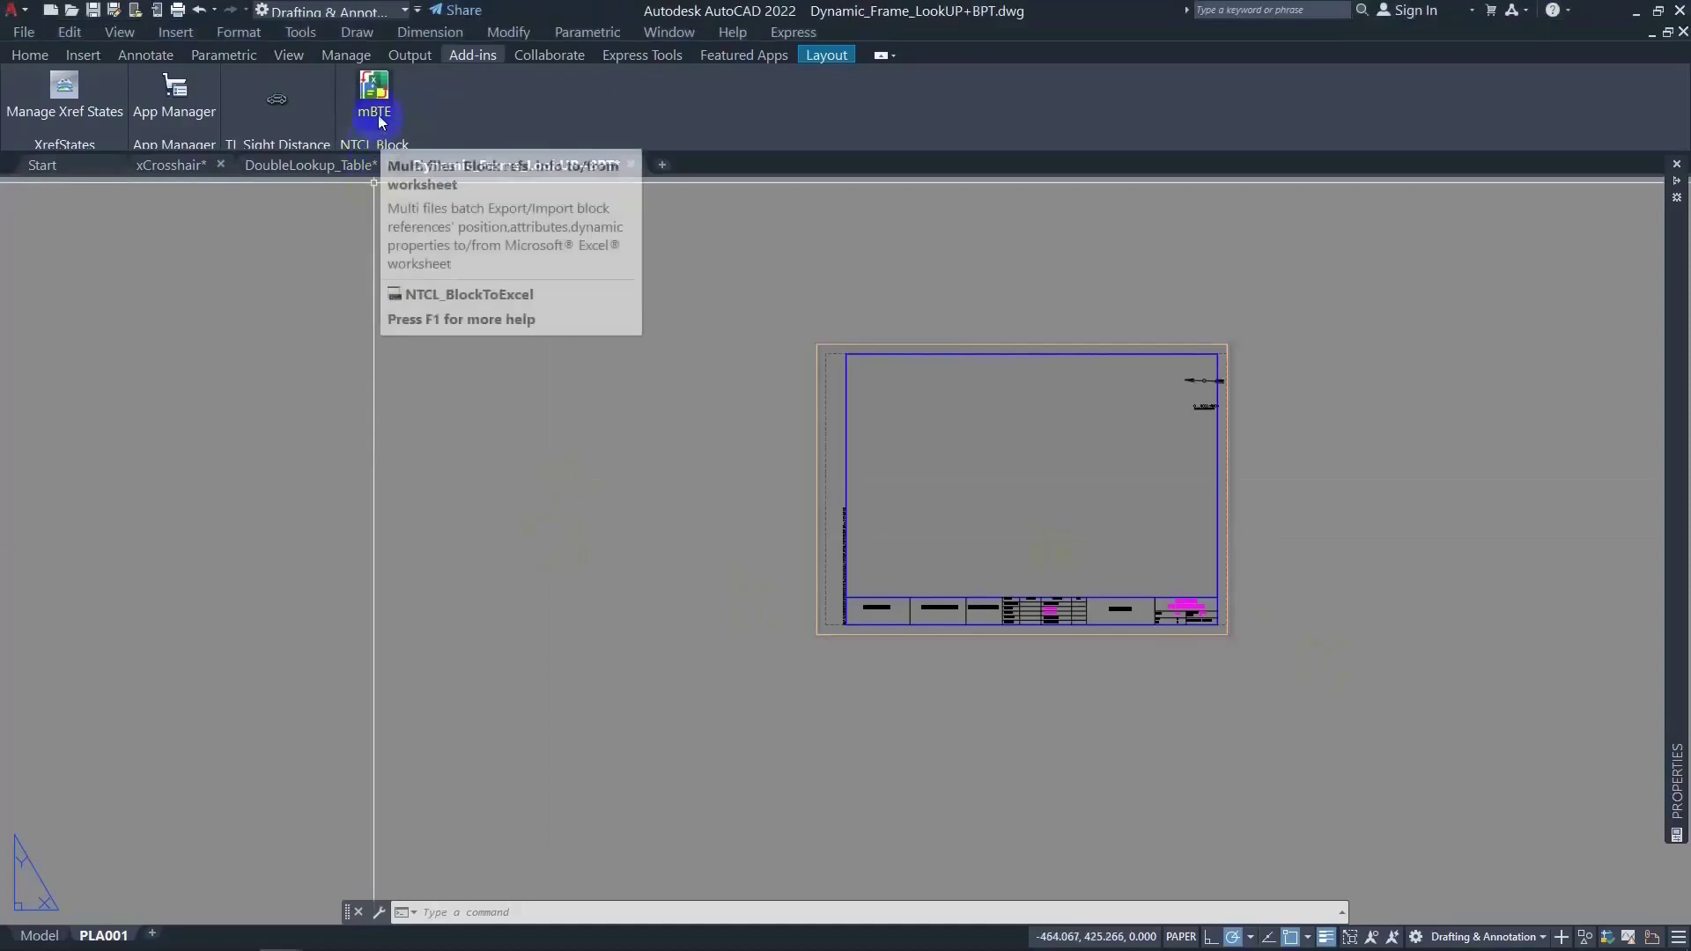
Add Dynamic_Frame_LookUP+BPT.dwg to the mBTE export list, leaving both Hide invisible options unchecked
{"action": "left_click", "coordinate": [380, 119]}
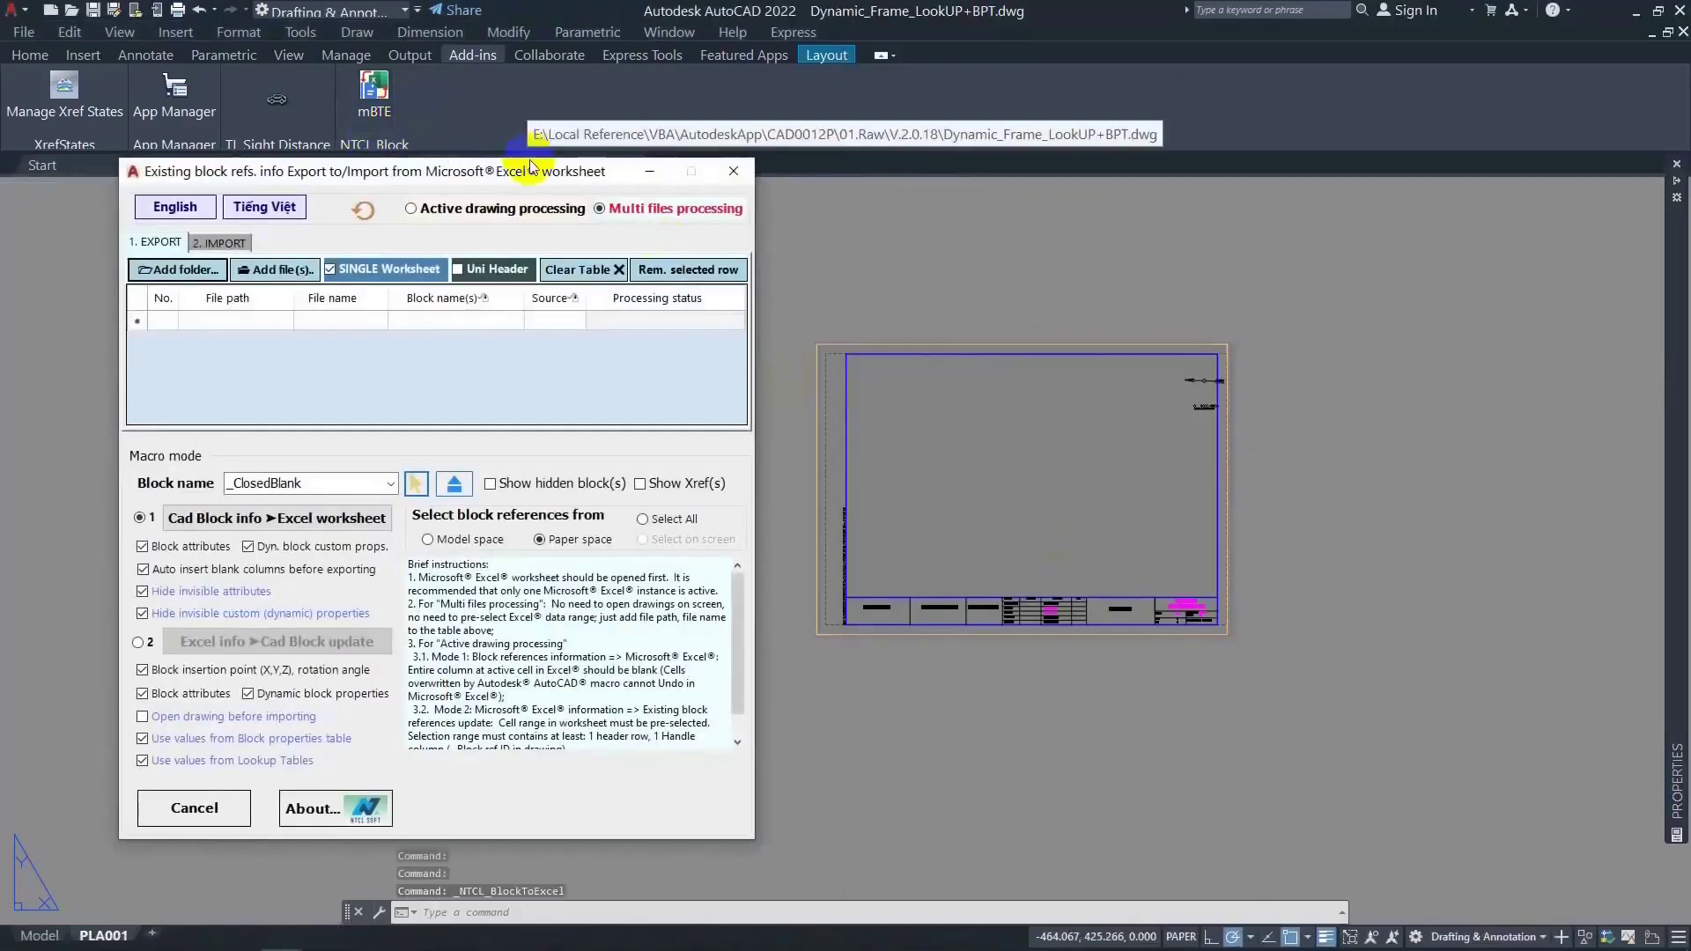
{"action": "left_click_drag", "start_coordinate": [546, 185], "coordinate": [540, 188]}
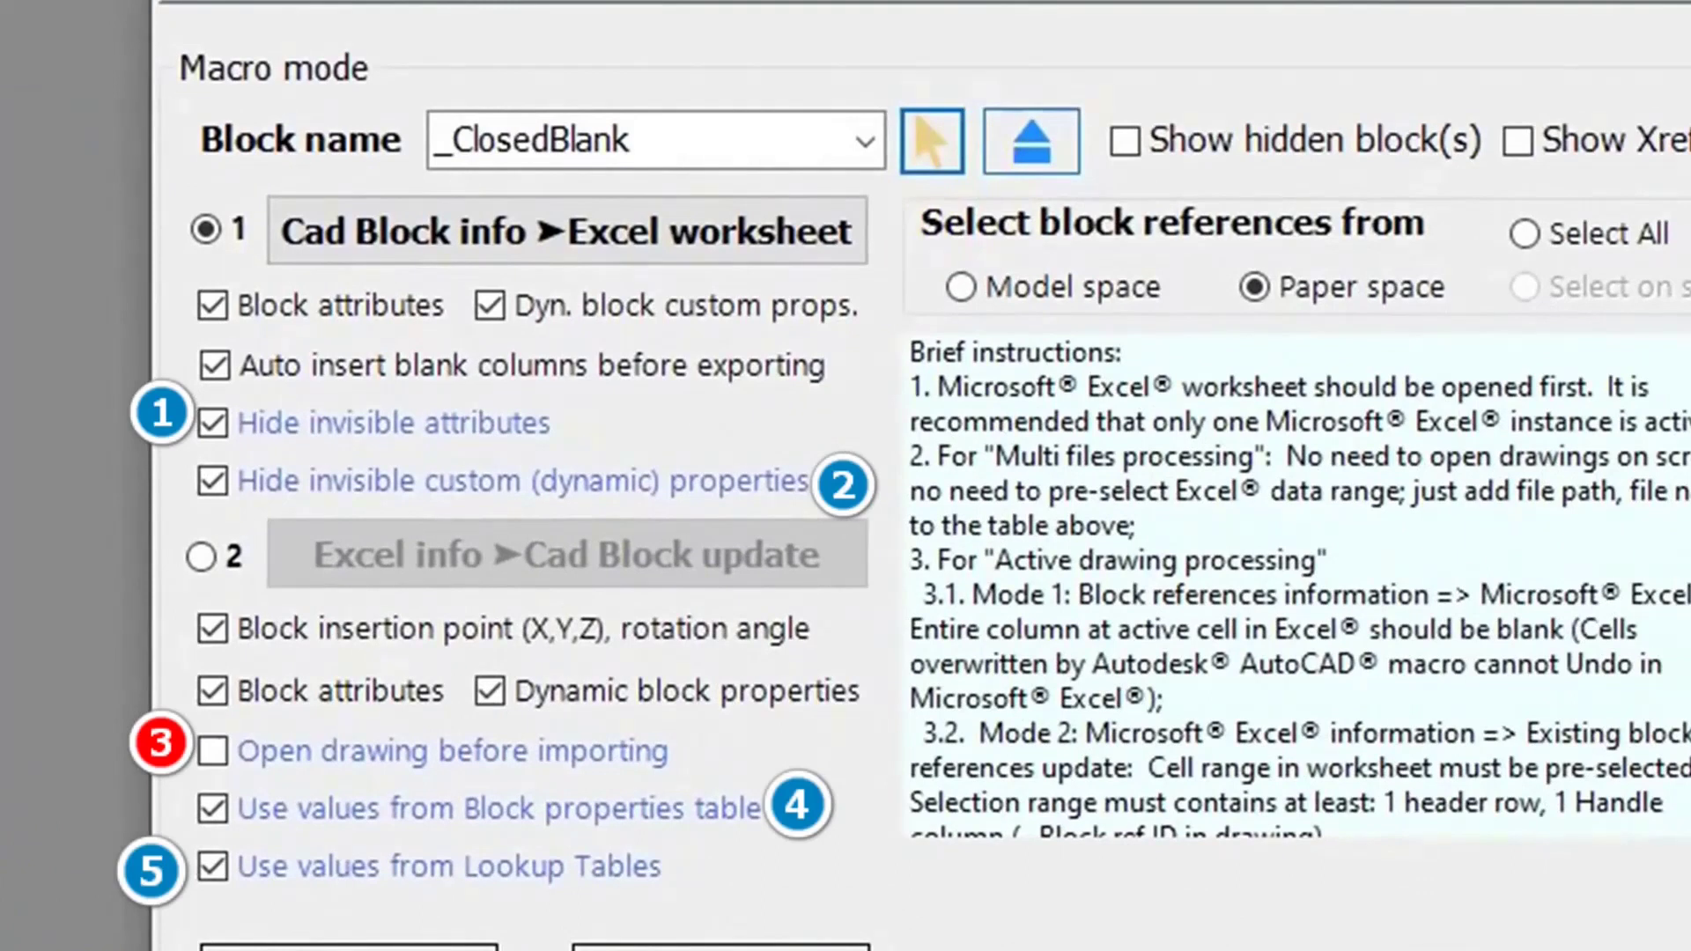
{"action": "type", "text": "Dynamic_Frame_LookUP+BPT.dwg"}
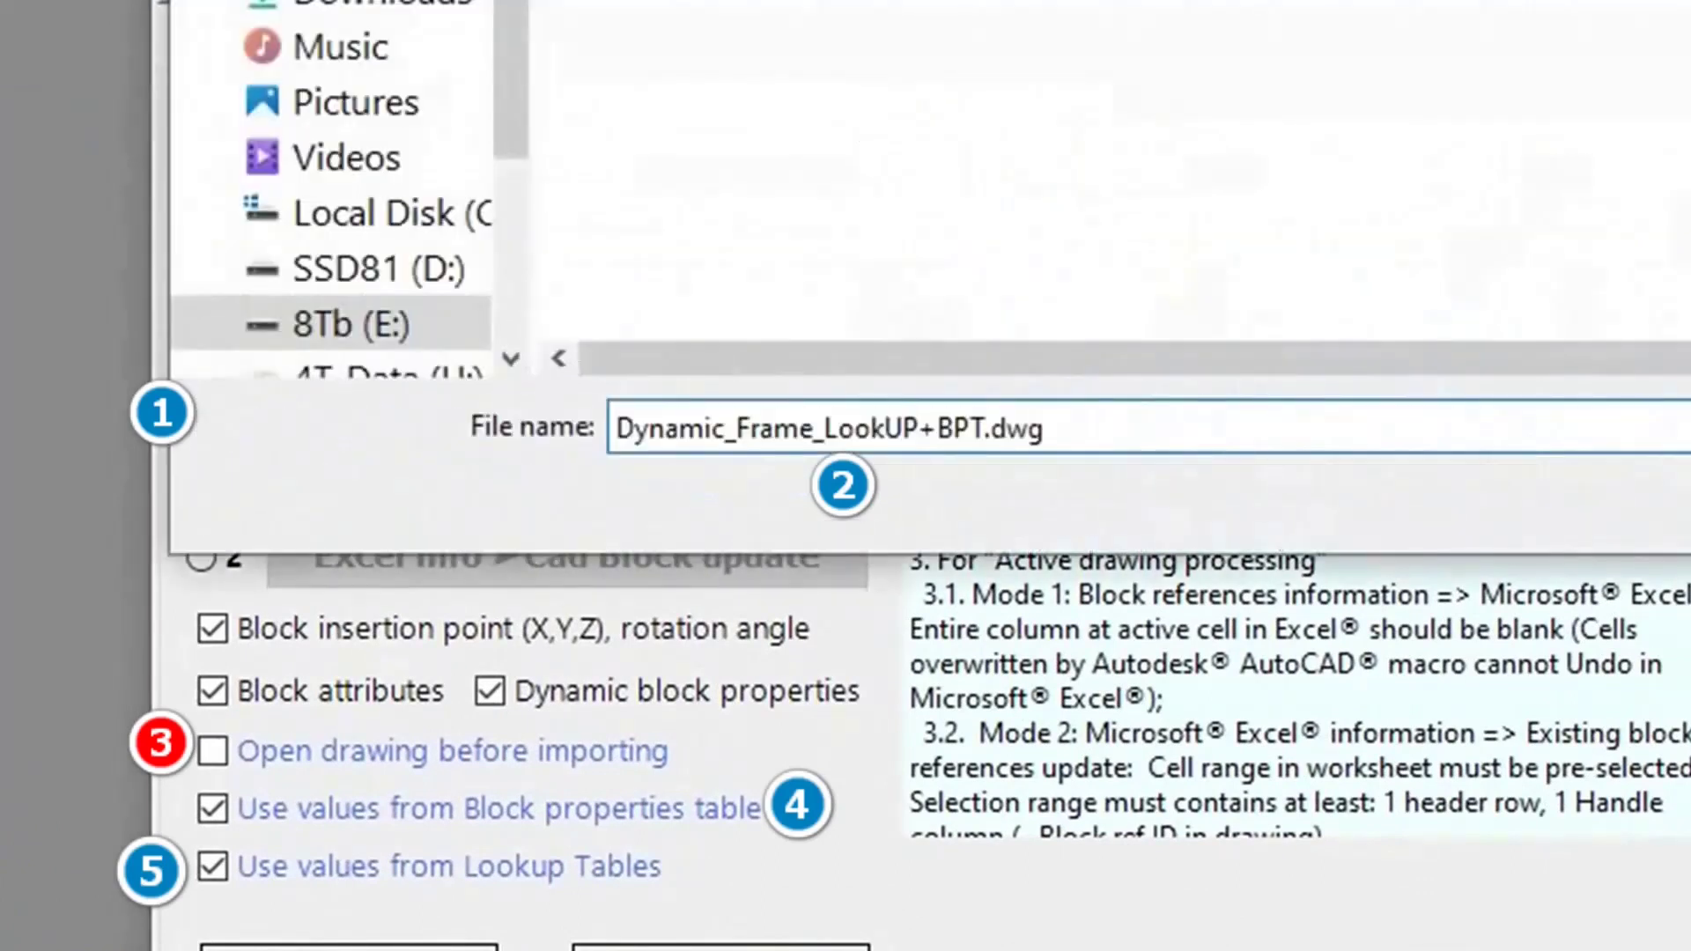
{"action": "key", "text": "Return"}
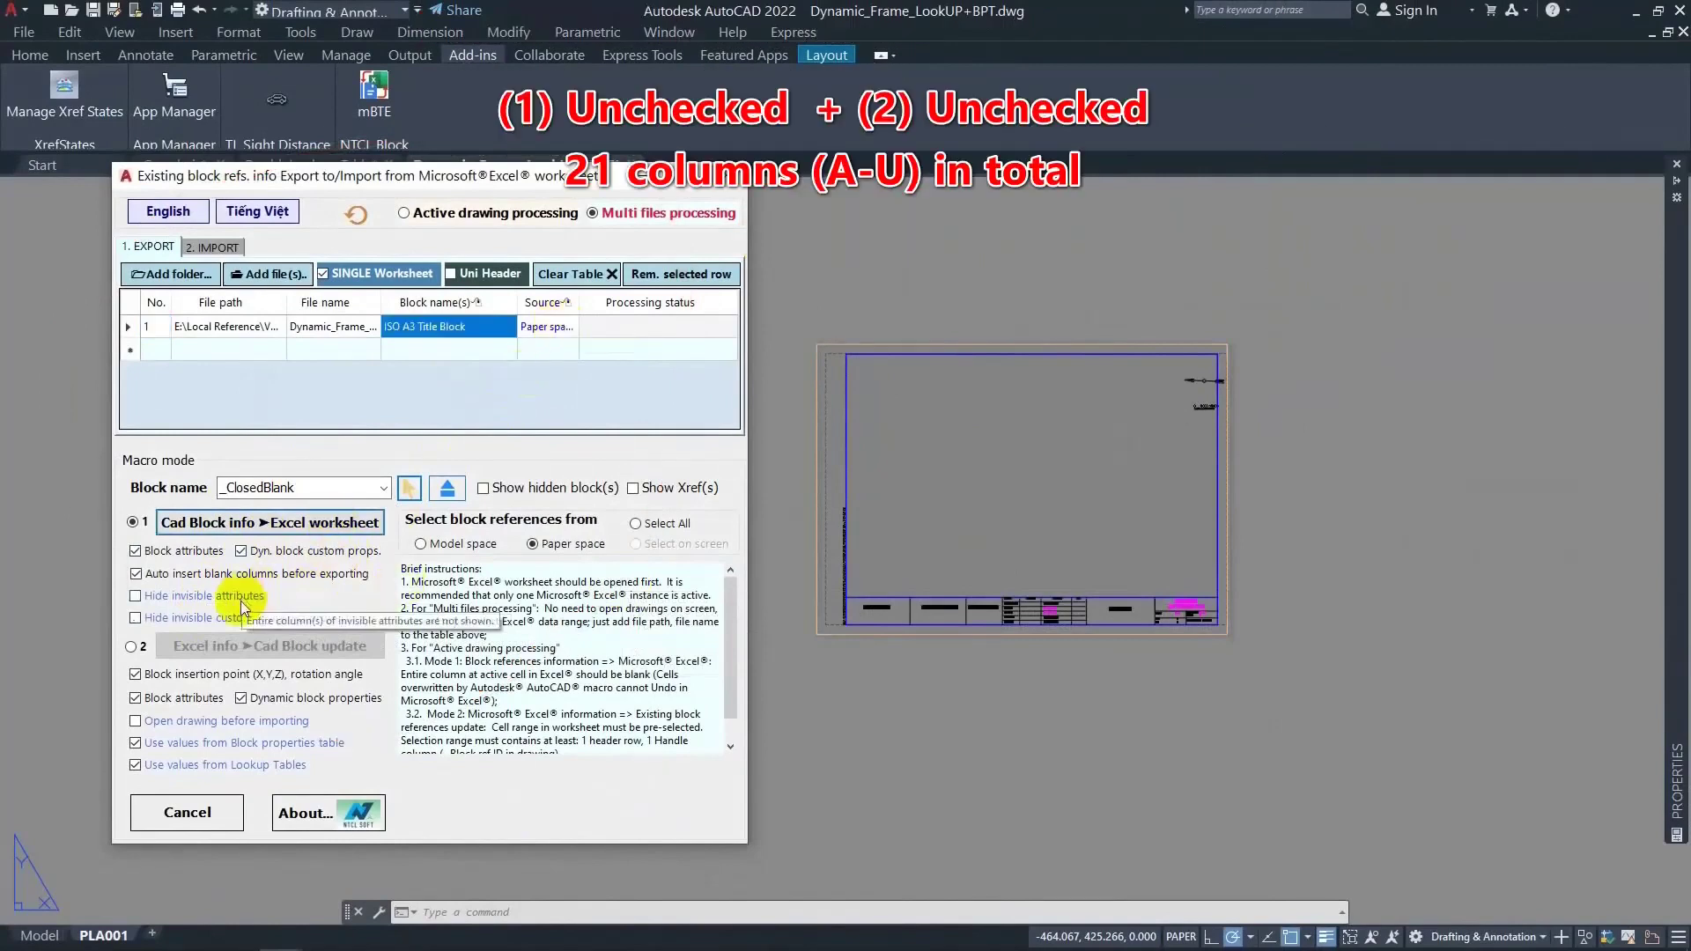
Export the title block to Excel, then re-export with both Hide invisible options ticked
{"action": "left_click", "coordinate": [262, 524]}
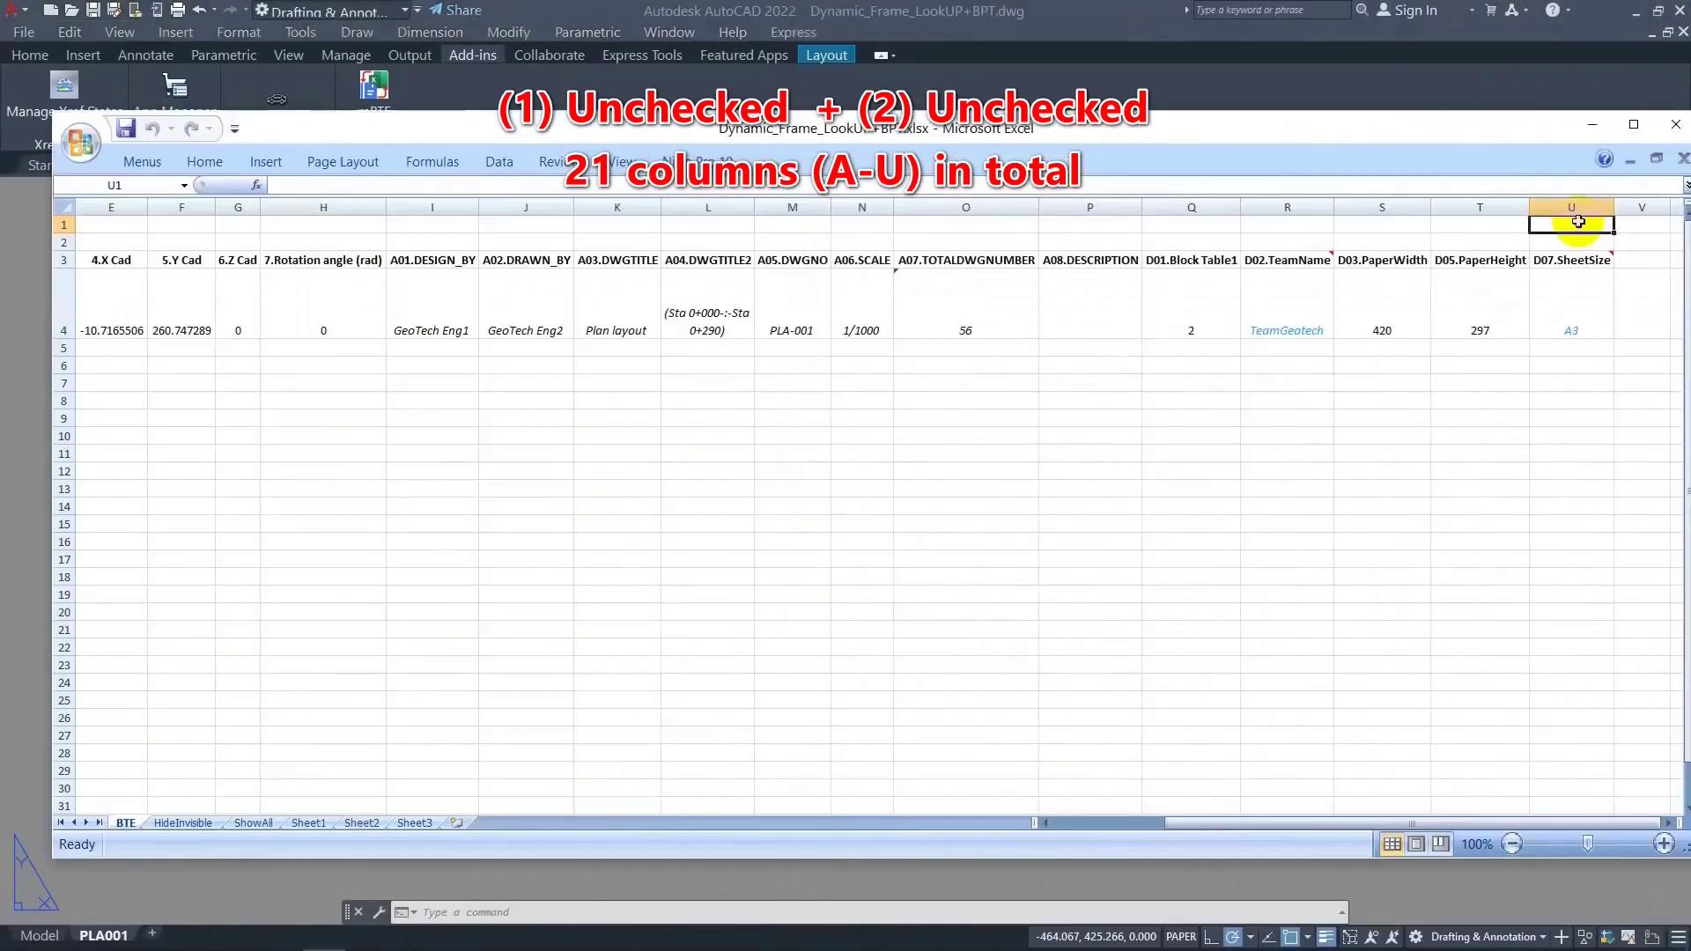
{"action": "left_click", "coordinate": [39, 453]}
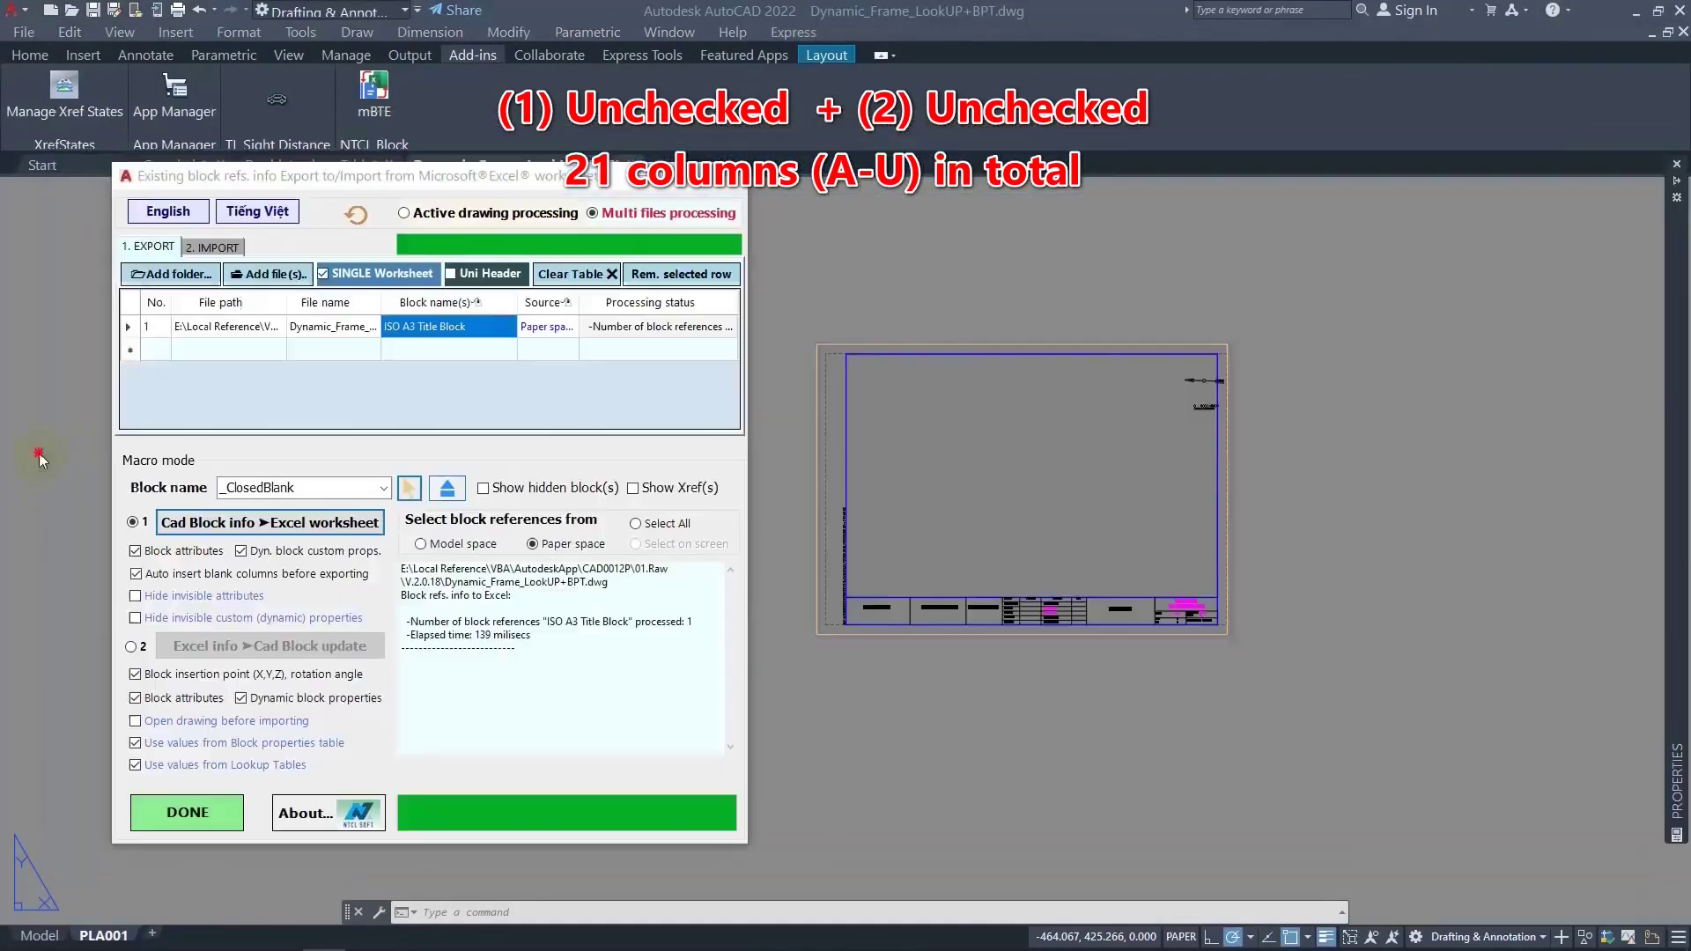
{"action": "left_click", "coordinate": [207, 596]}
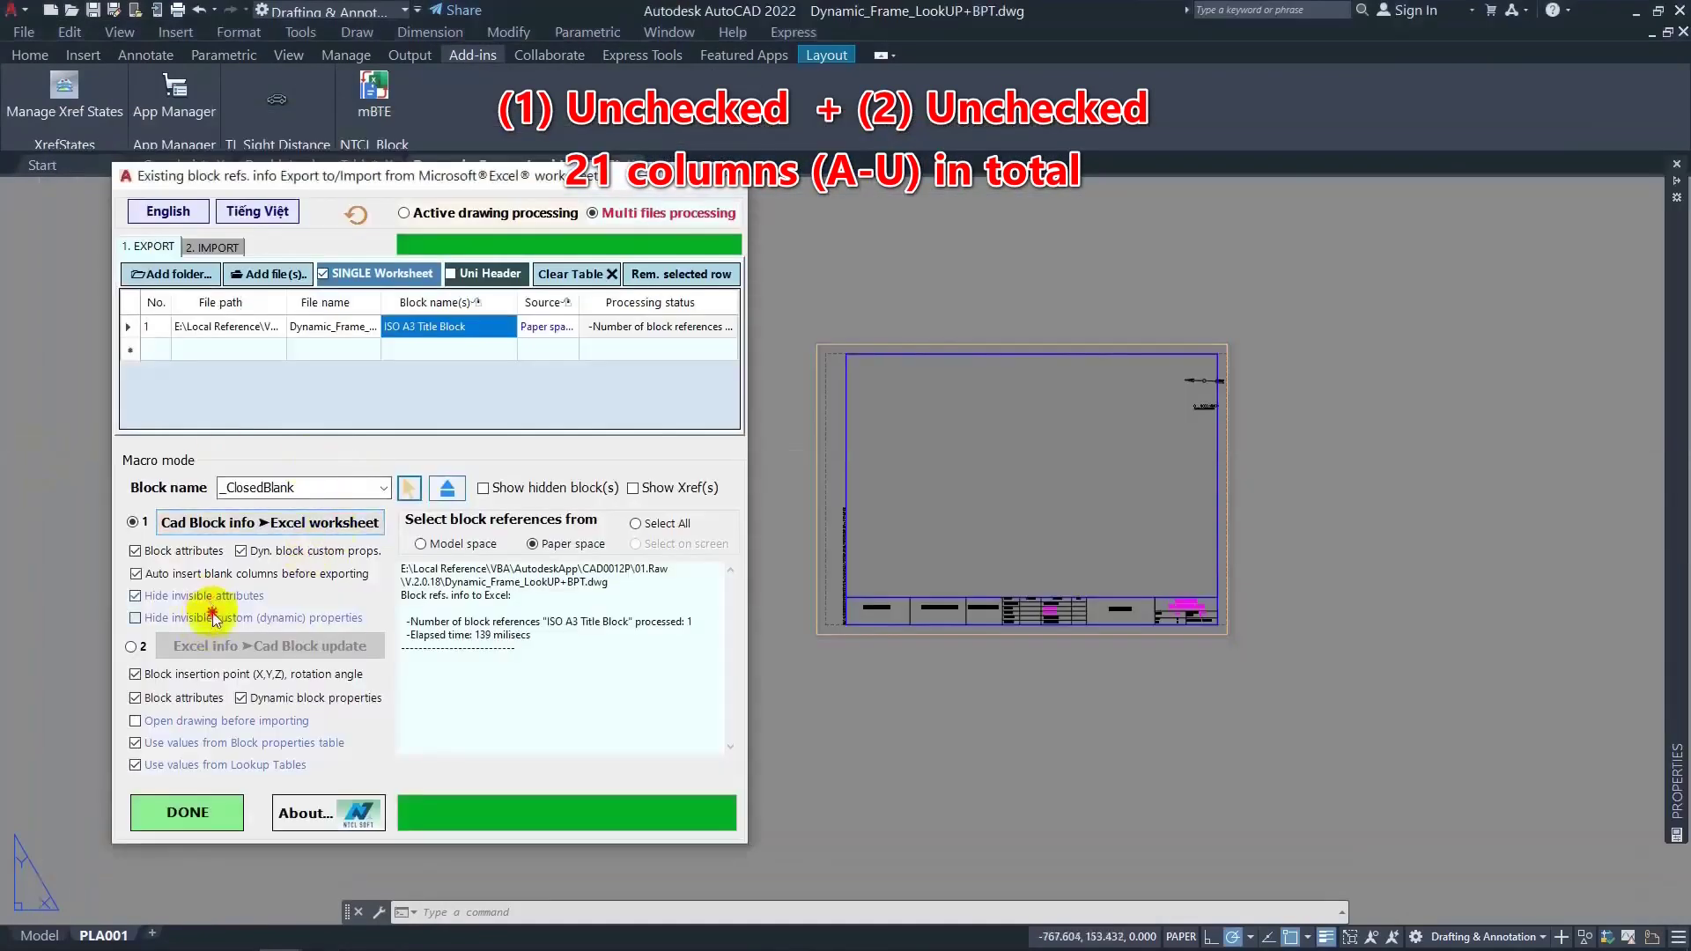
{"action": "left_click", "coordinate": [213, 617]}
{"action": "left_click", "coordinate": [290, 524]}
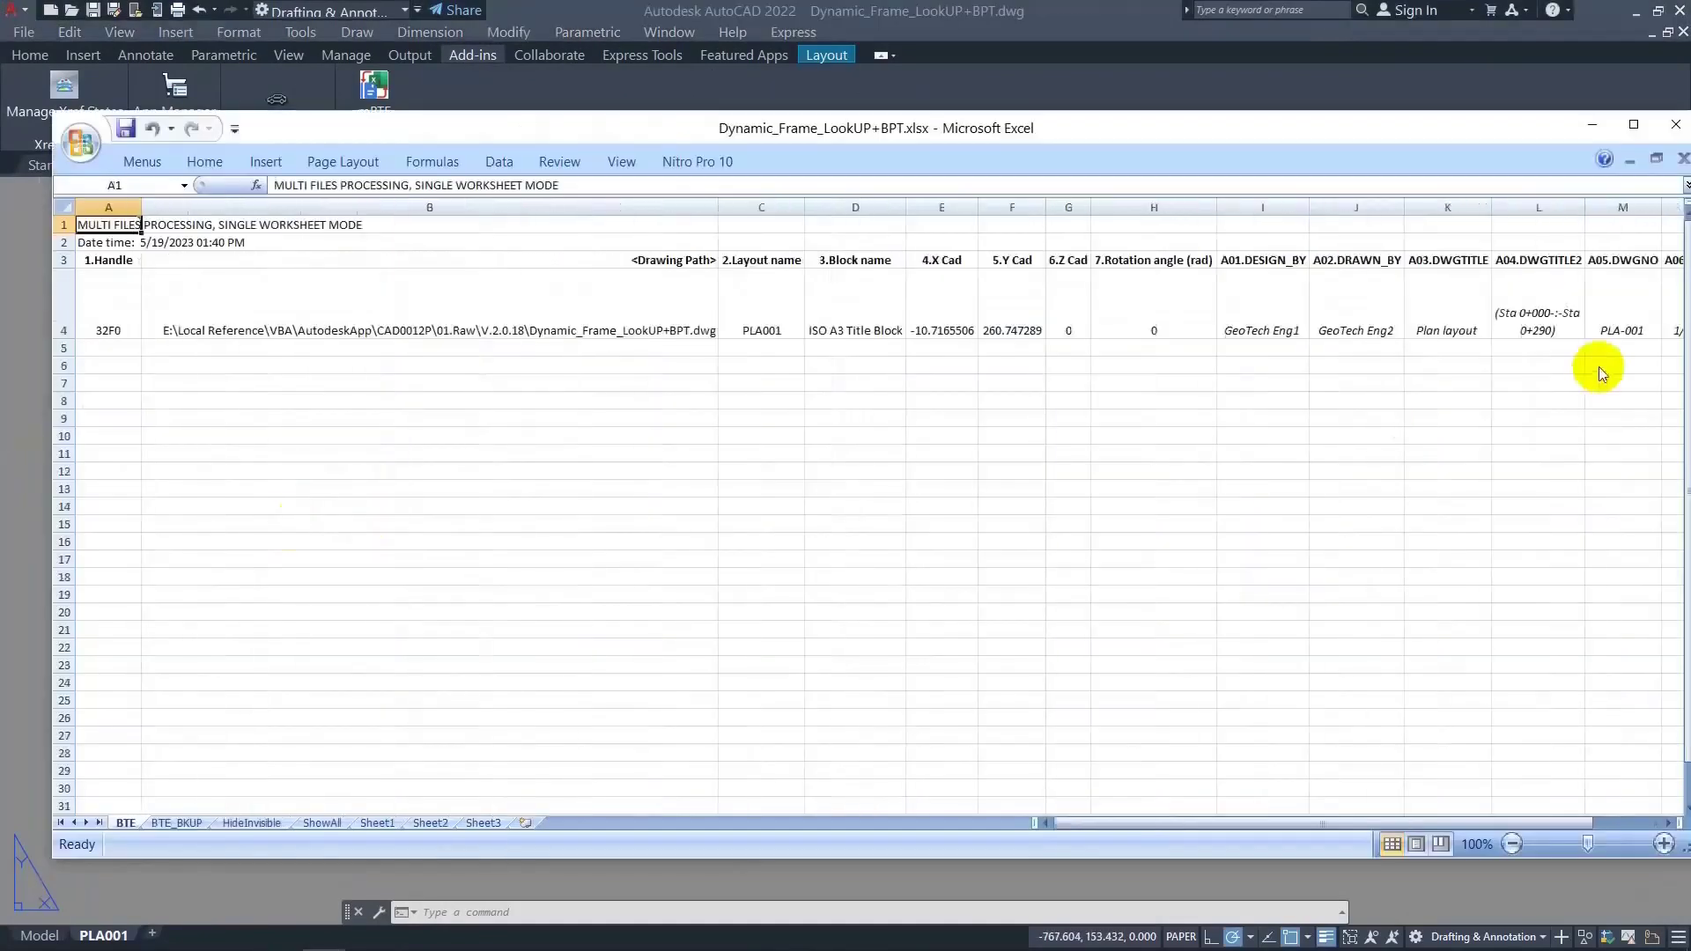
Colour the DESCRIPTION, PaperWidth and PaperHeight headers on the ShowAll sheet red
{"action": "left_click_drag", "start_coordinate": [1193, 822], "coordinate": [1380, 821]}
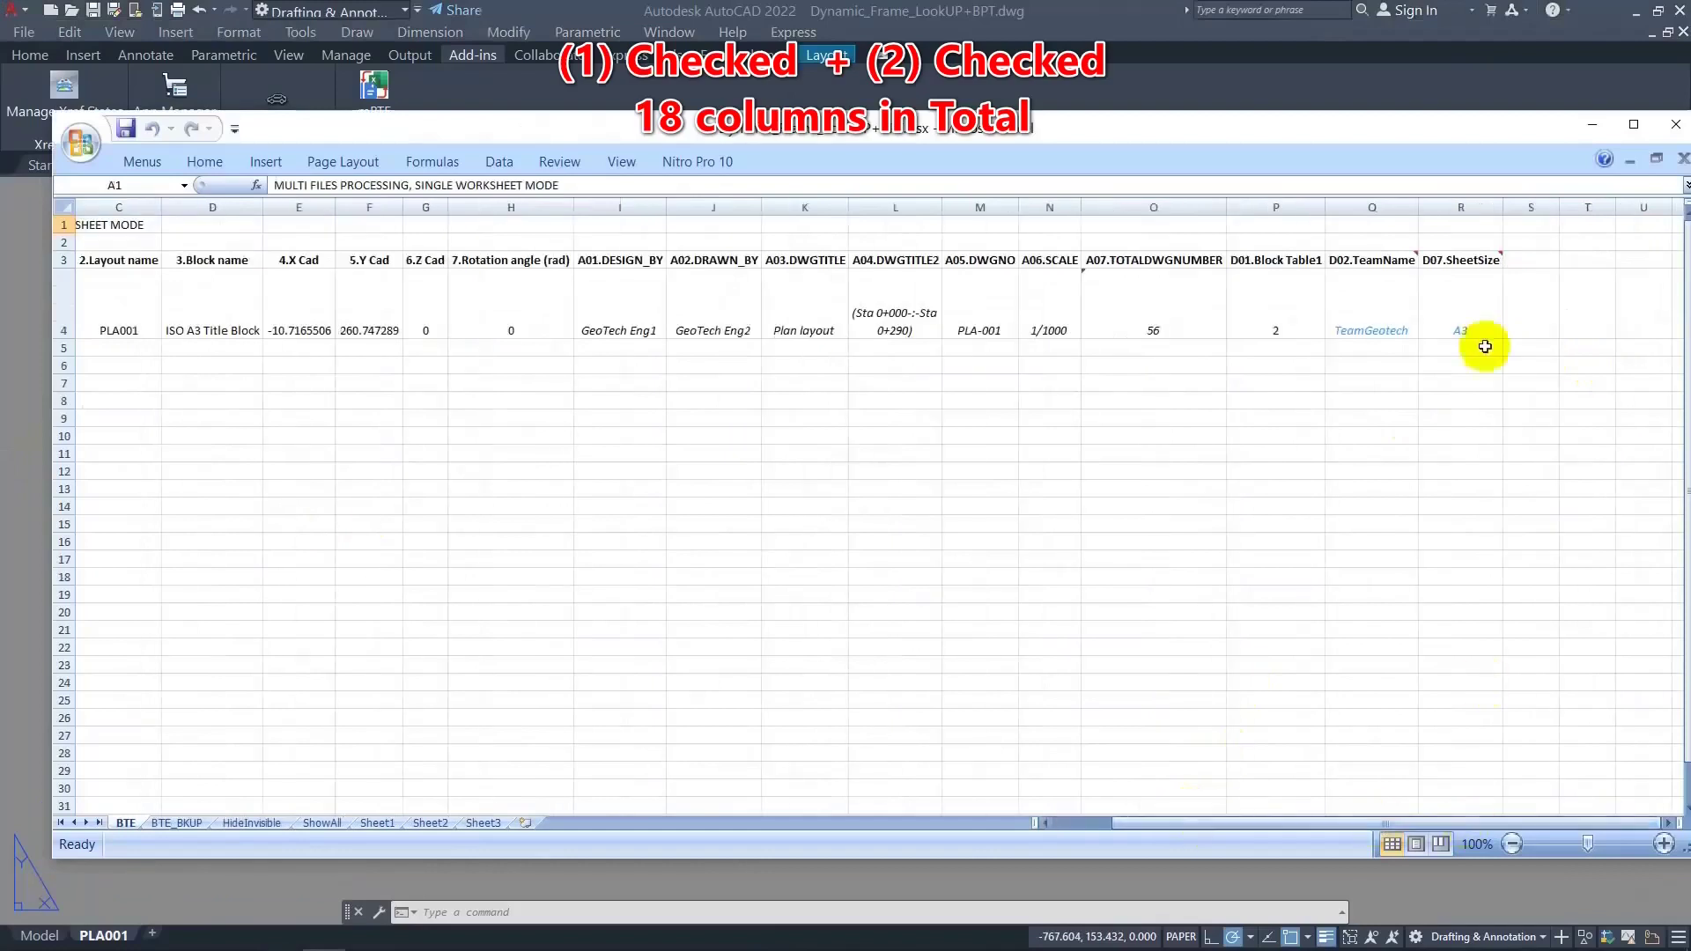
{"action": "left_click", "coordinate": [1486, 229]}
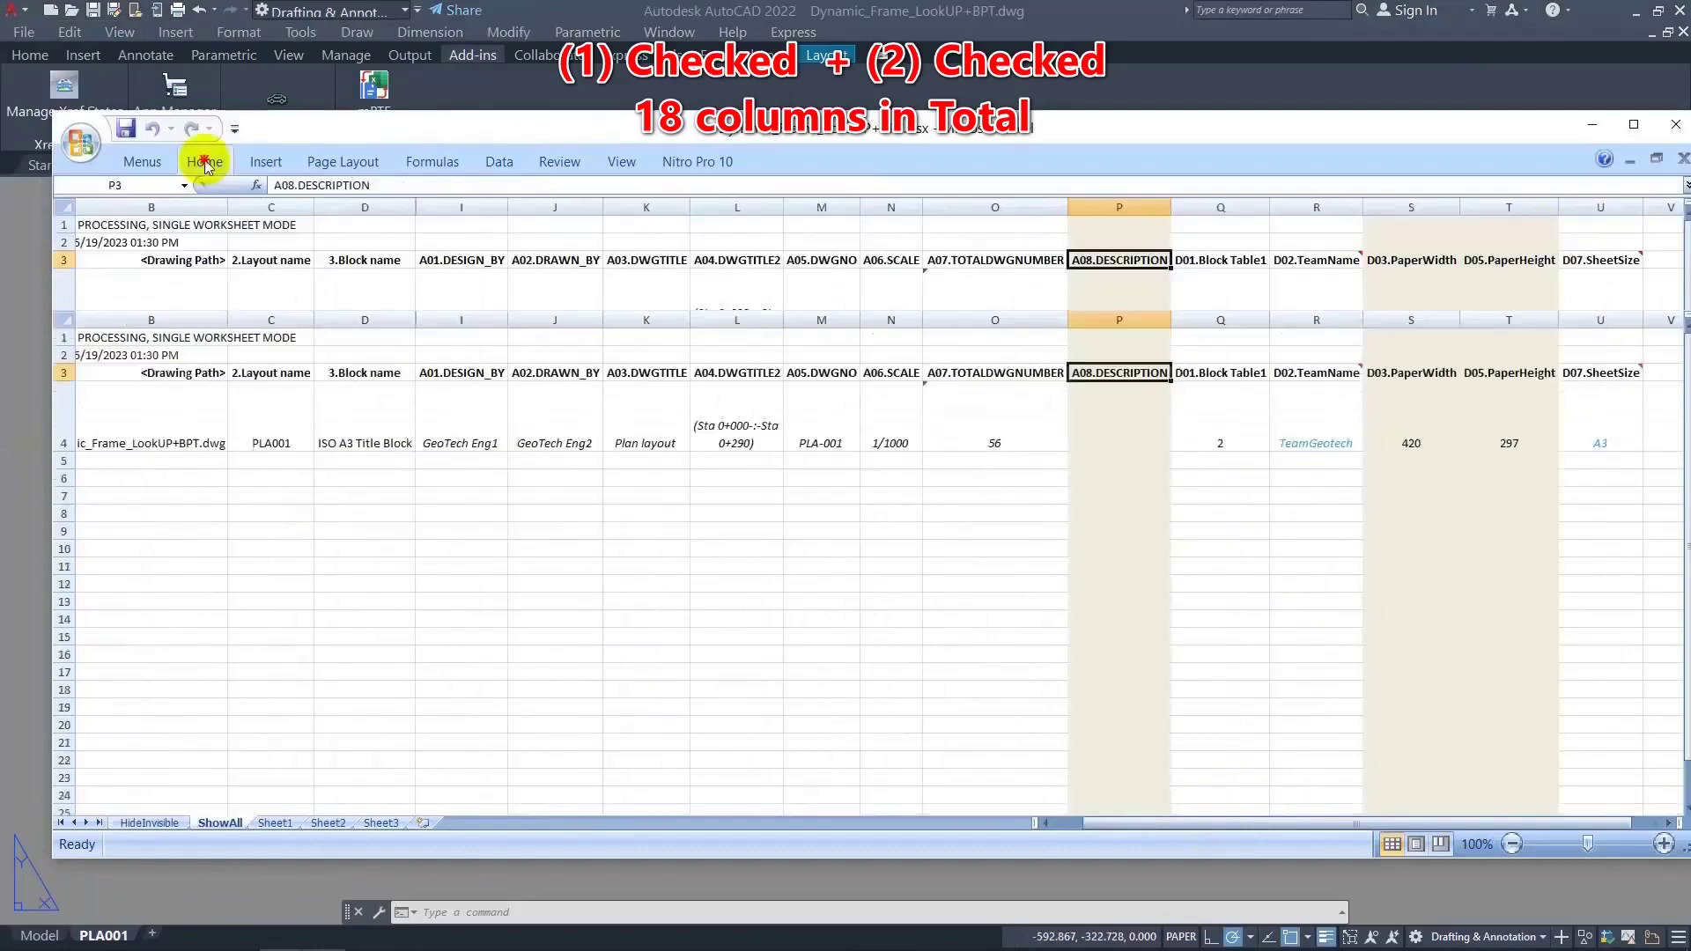
{"action": "left_click_drag", "start_coordinate": [1411, 373], "coordinate": [1508, 372]}
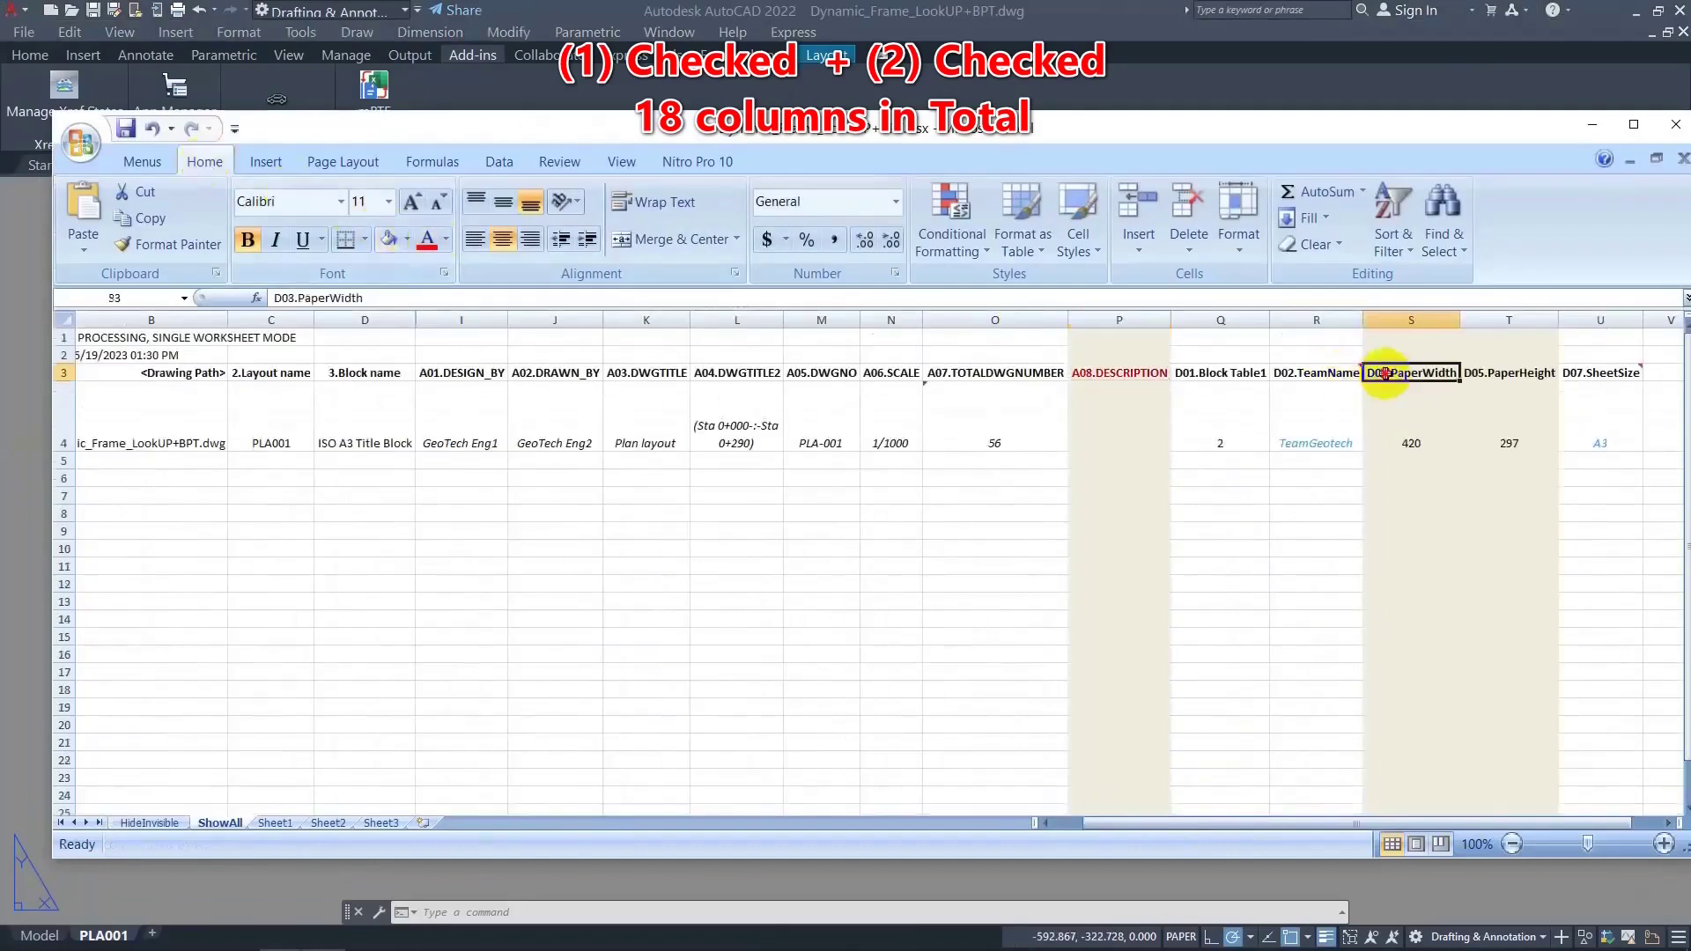
{"action": "left_click", "coordinate": [436, 245]}
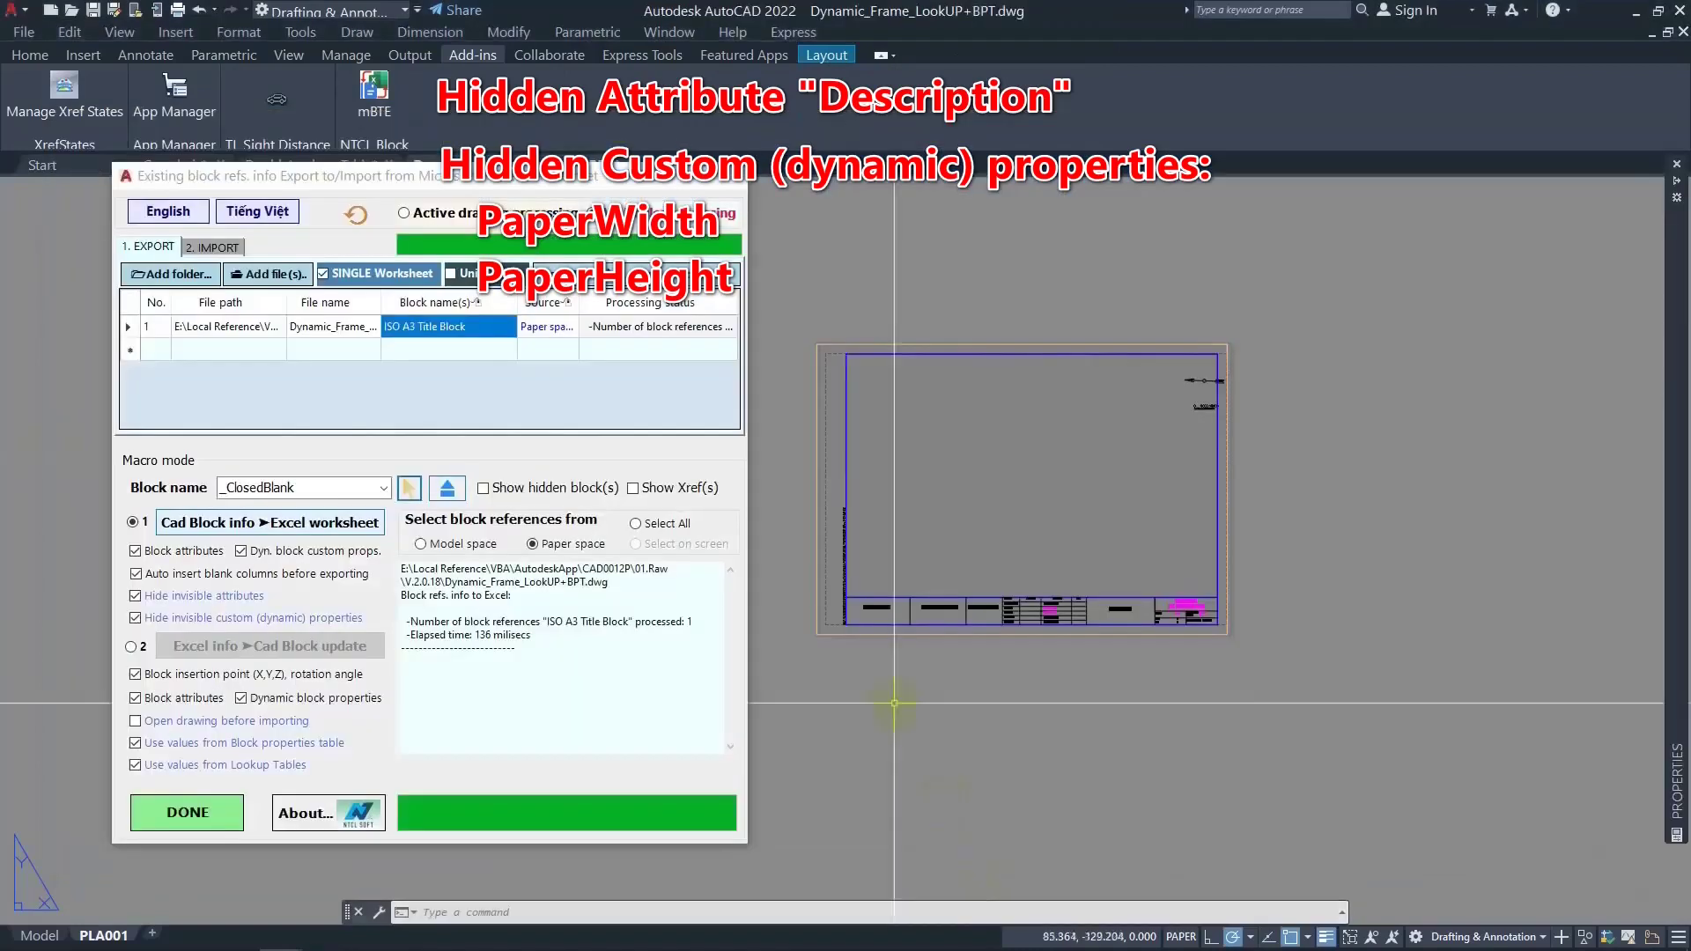
{"action": "left_click_drag", "start_coordinate": [1251, 652], "coordinate": [801, 335]}
{"action": "right_click", "coordinate": [884, 605]}
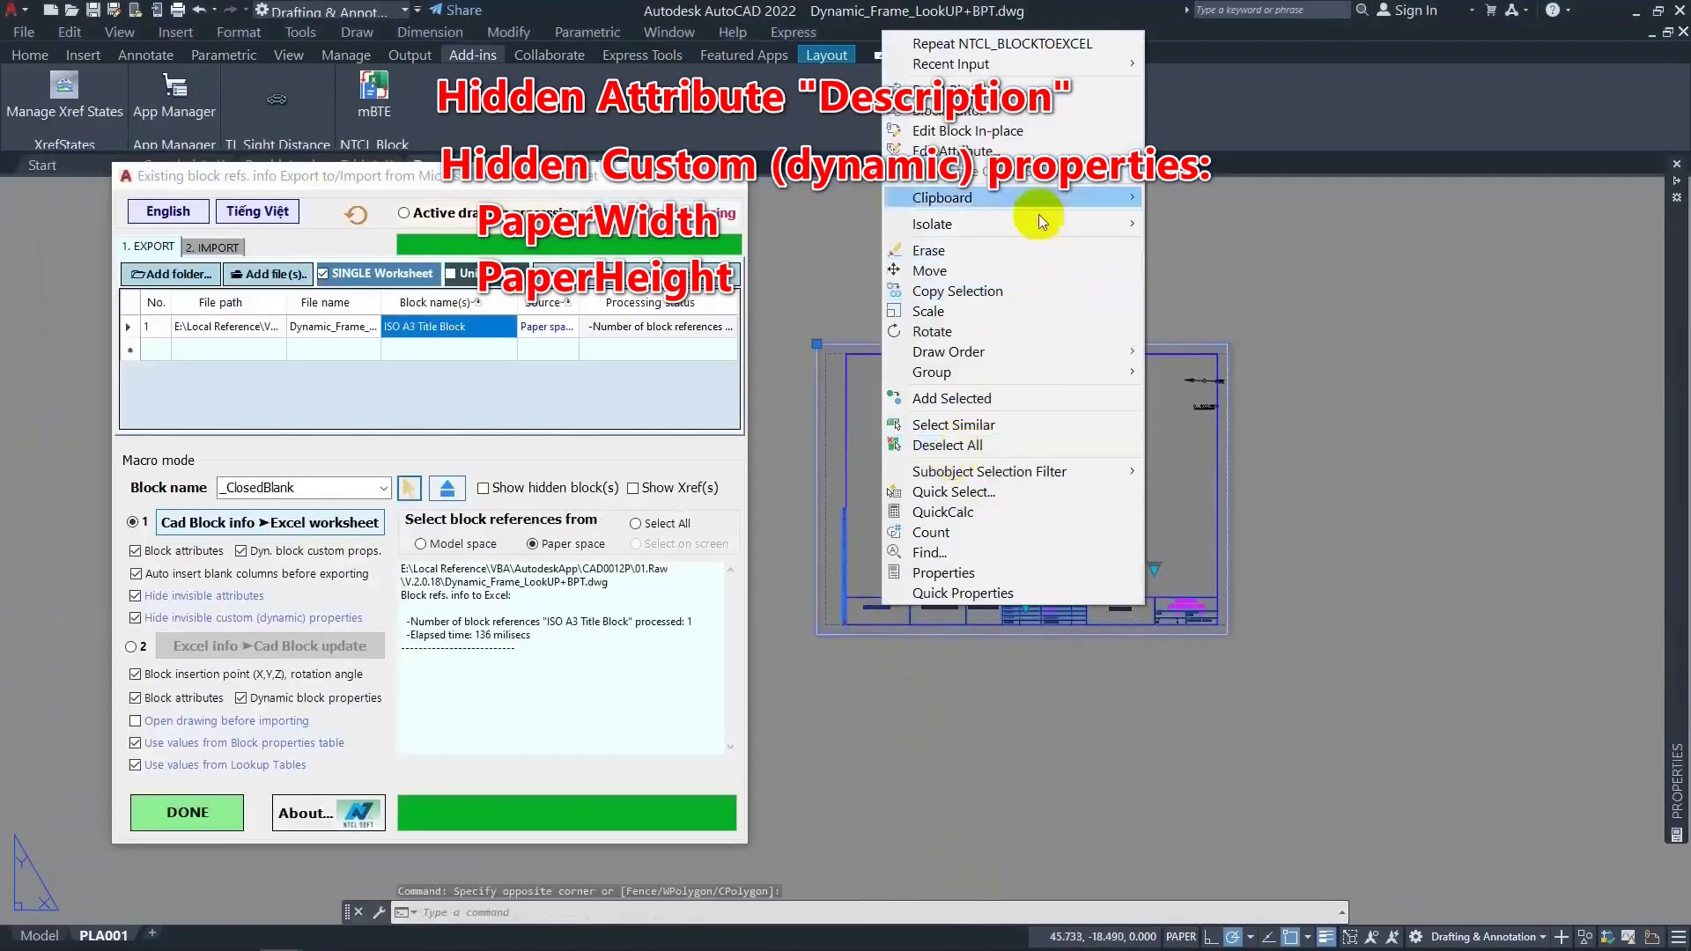
{"action": "left_click", "coordinate": [1059, 116]}
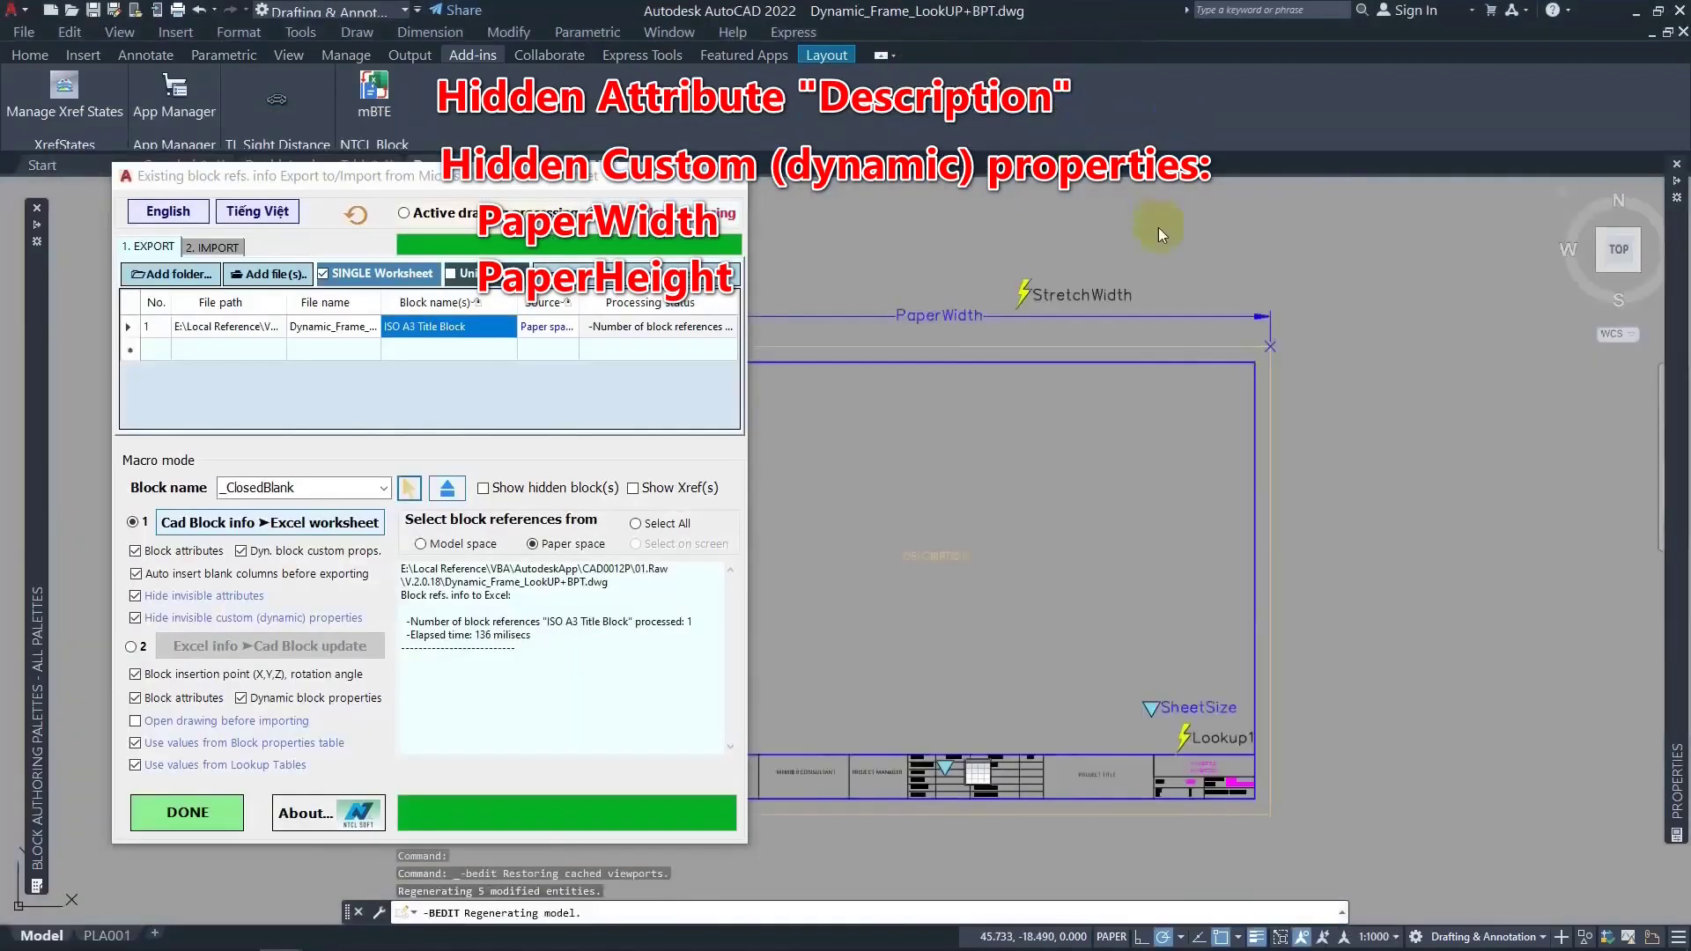
{"action": "left_click", "coordinate": [937, 555]}
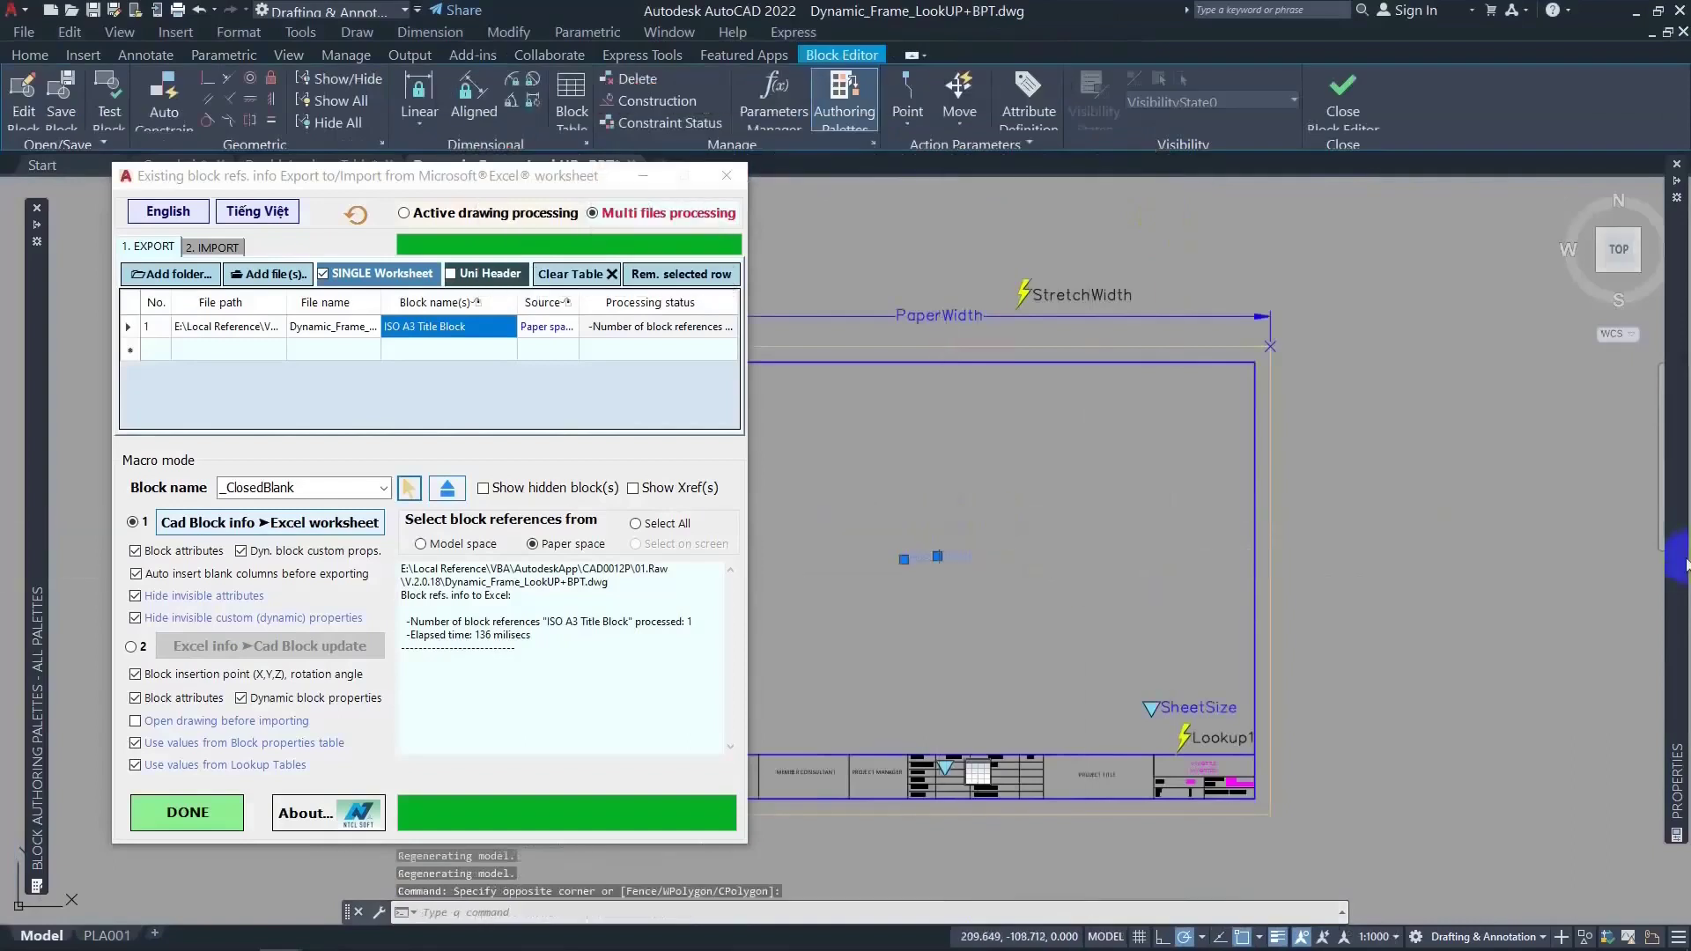
{"action": "scroll", "coordinate": [1598, 610], "scroll_direction": "down", "scroll_amount": 3}
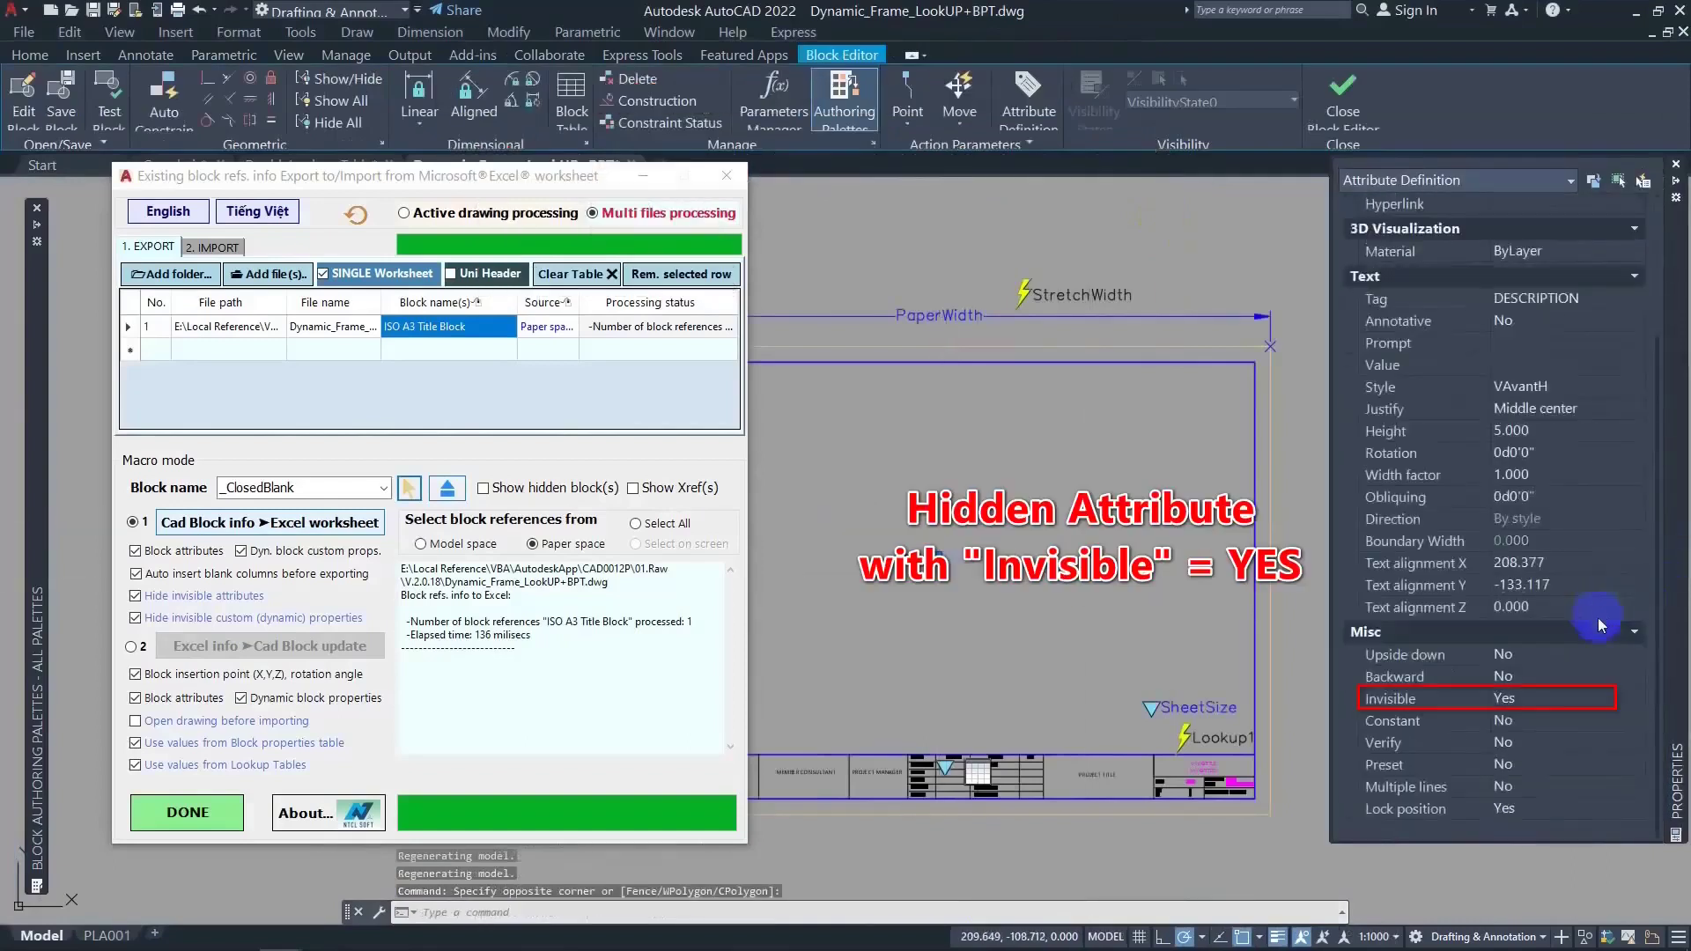
{"action": "left_click", "coordinate": [1560, 702]}
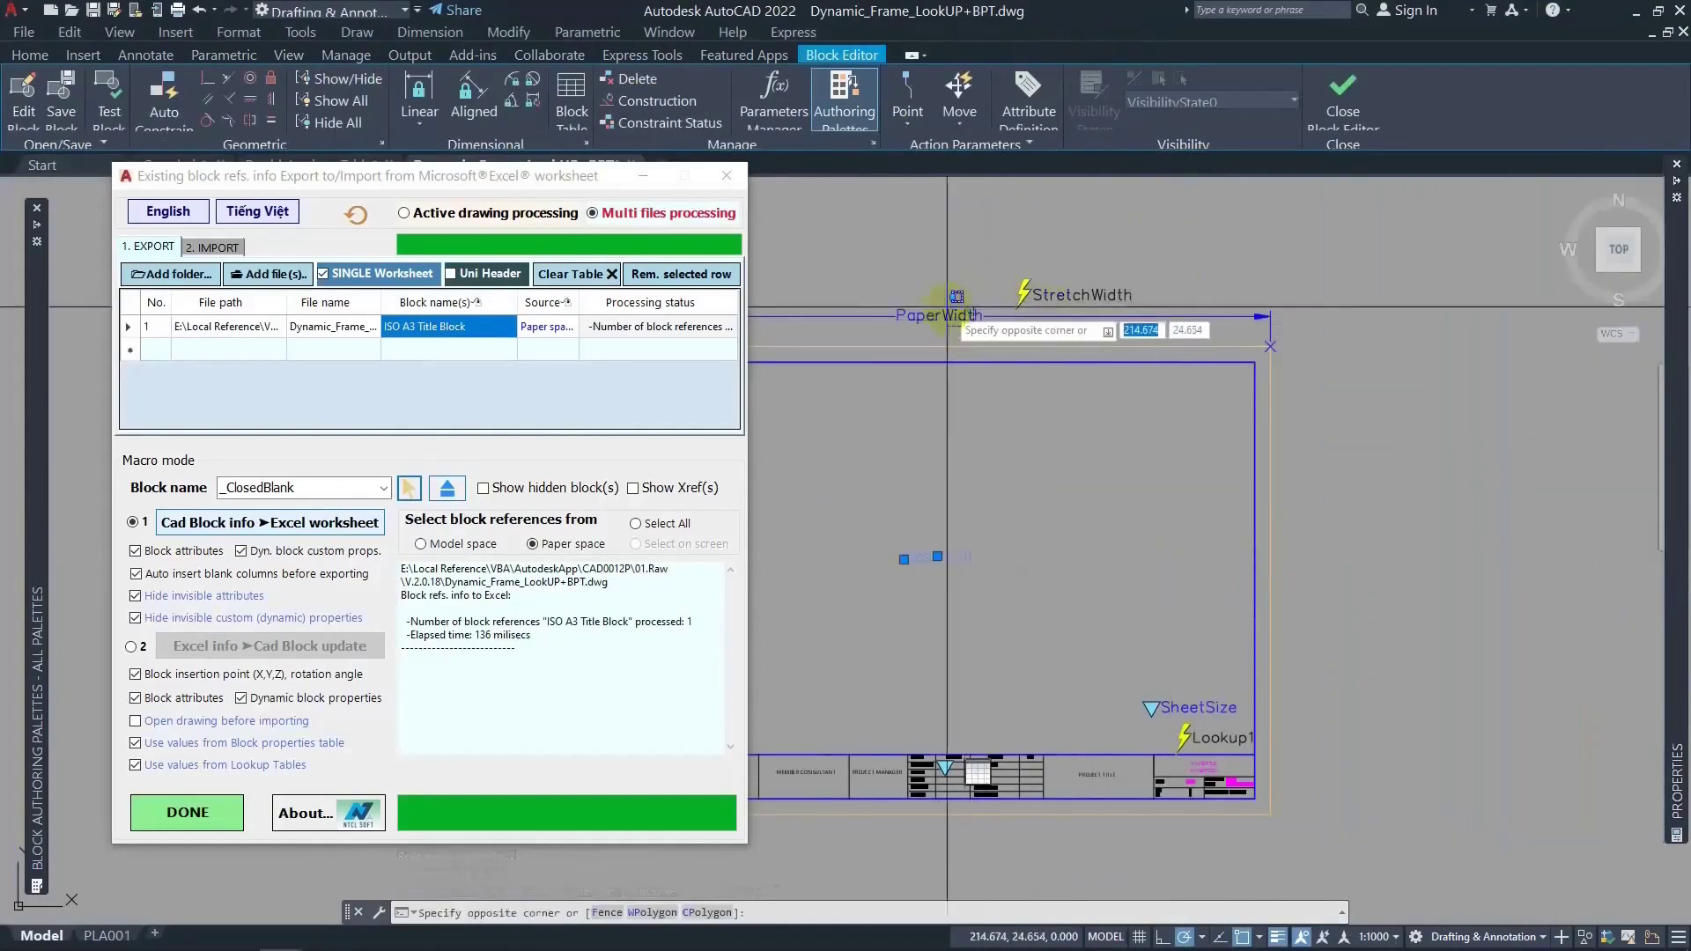
{"action": "scroll", "coordinate": [1374, 498], "scroll_direction": "down", "scroll_amount": 2}
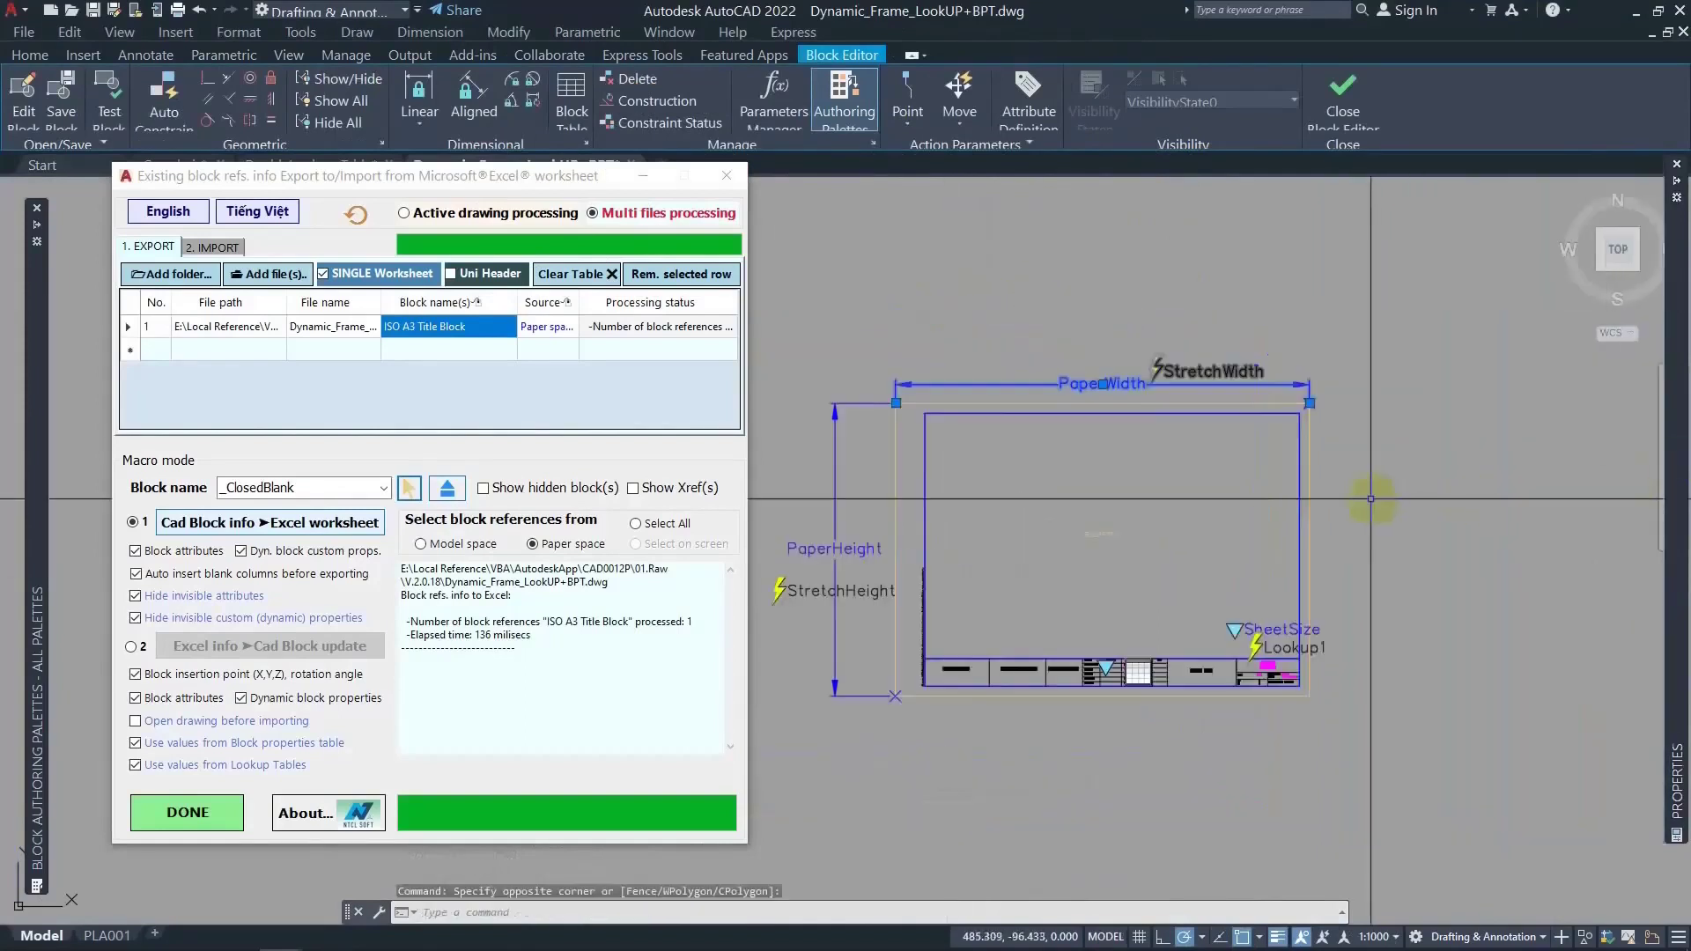
{"action": "left_click", "coordinate": [837, 452], "text": "ctrl"}
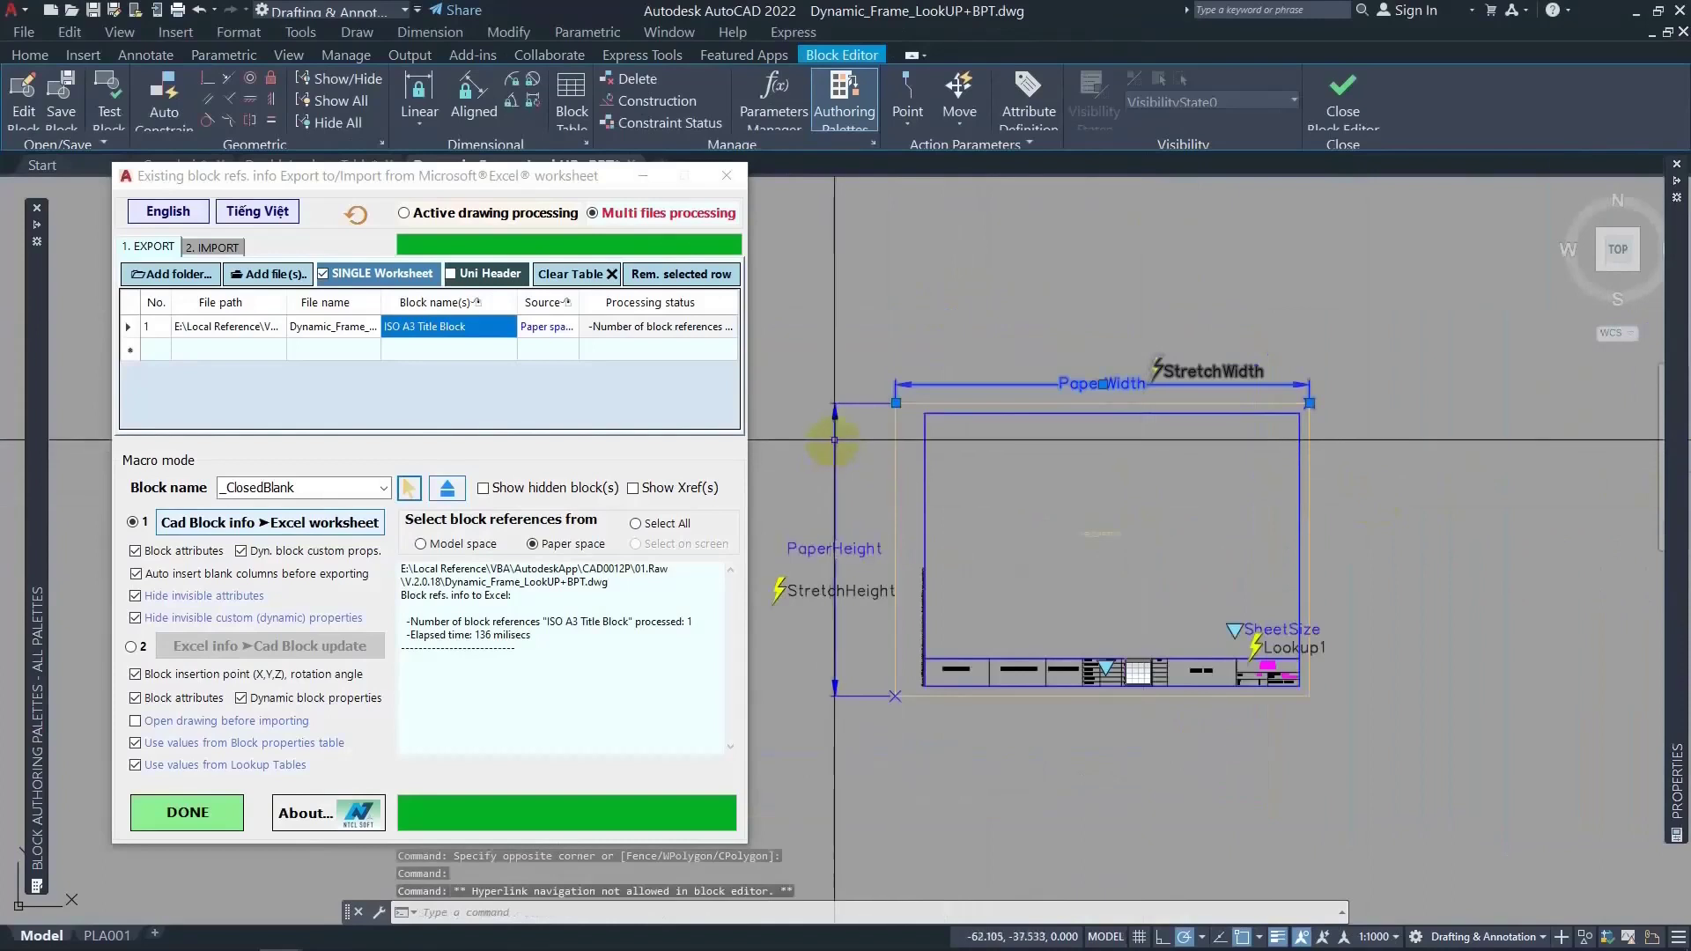
{"action": "left_click", "coordinate": [835, 494]}
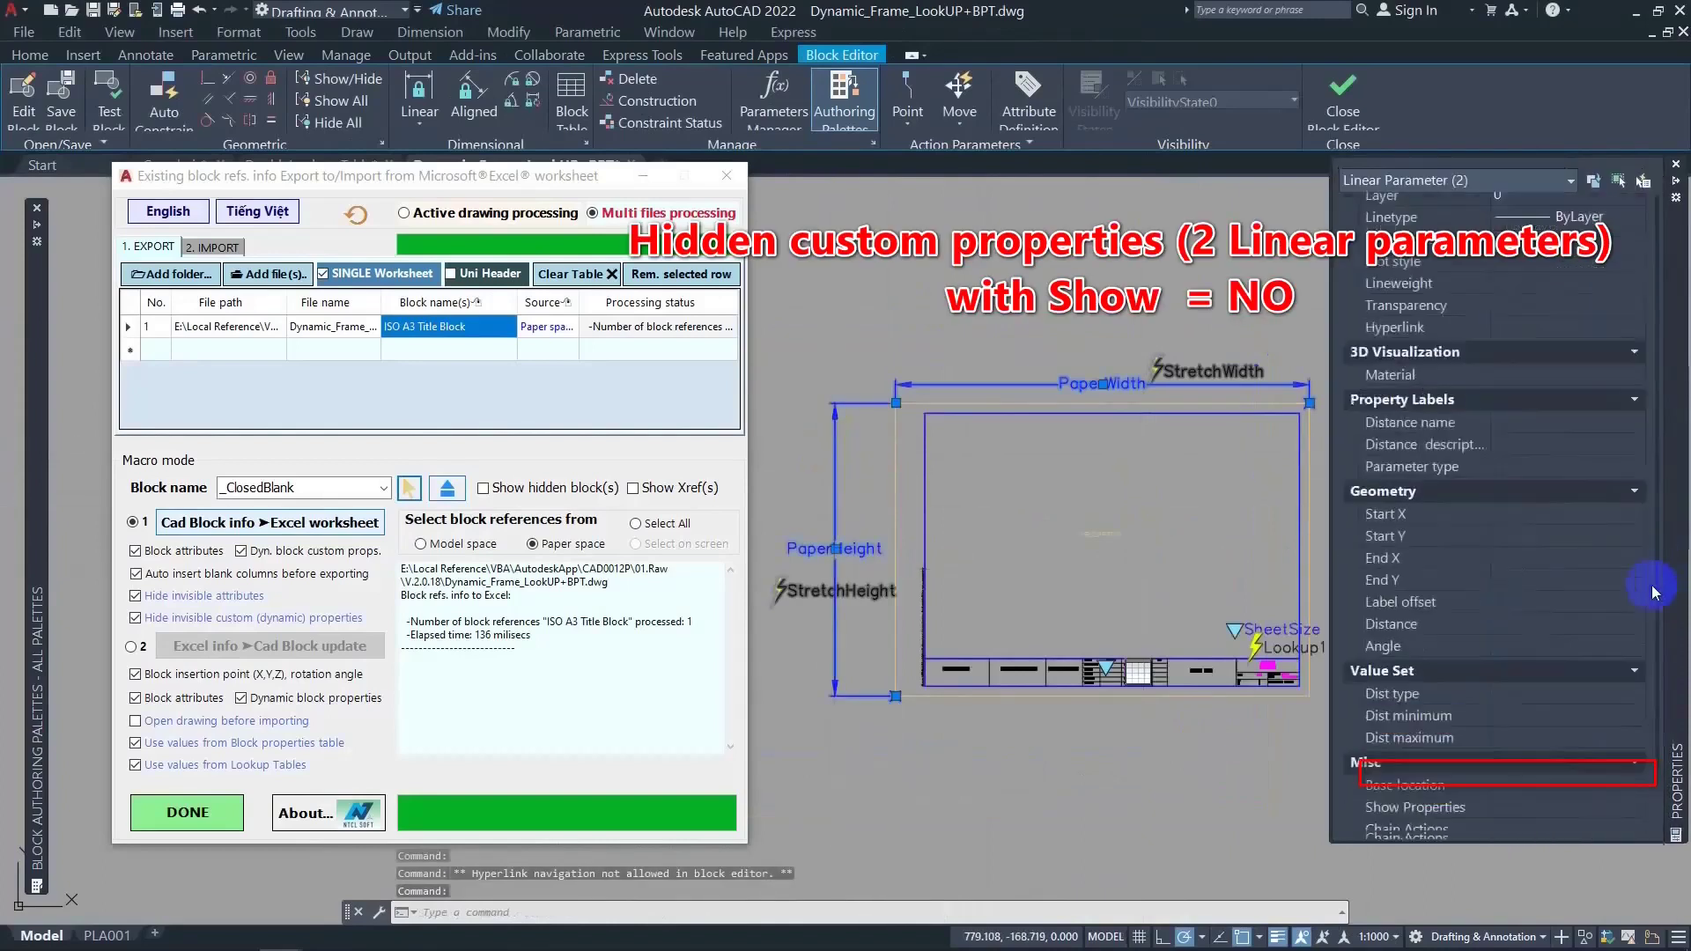
{"action": "left_click", "coordinate": [1434, 771]}
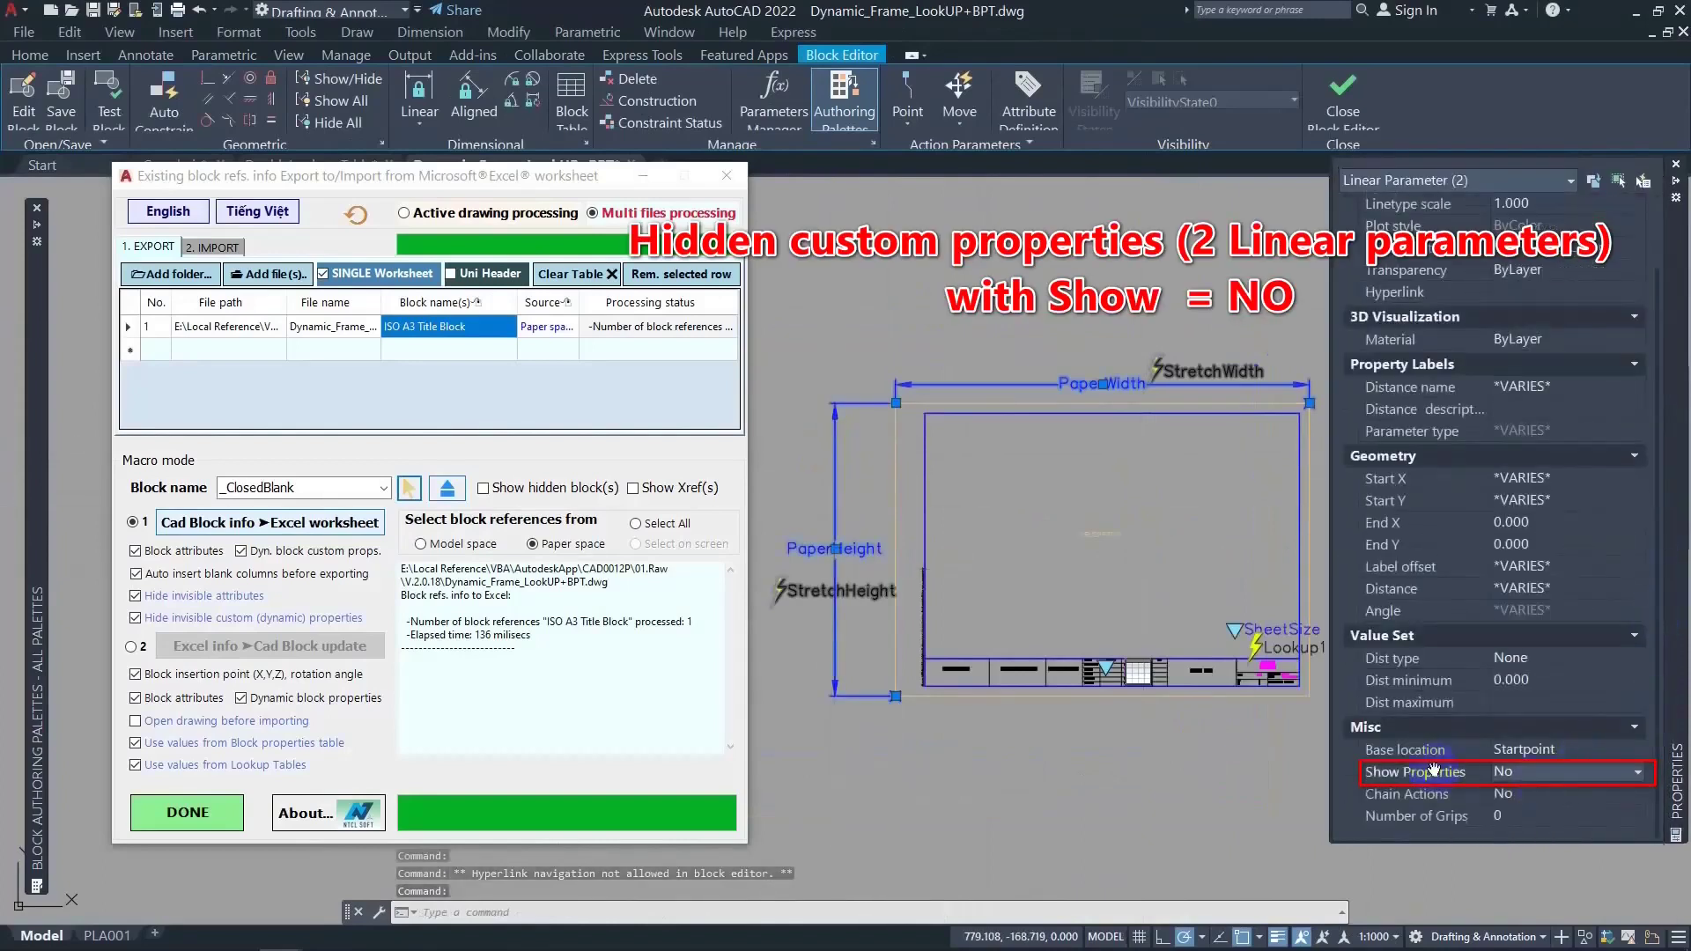
{"action": "left_click", "coordinate": [1629, 774]}
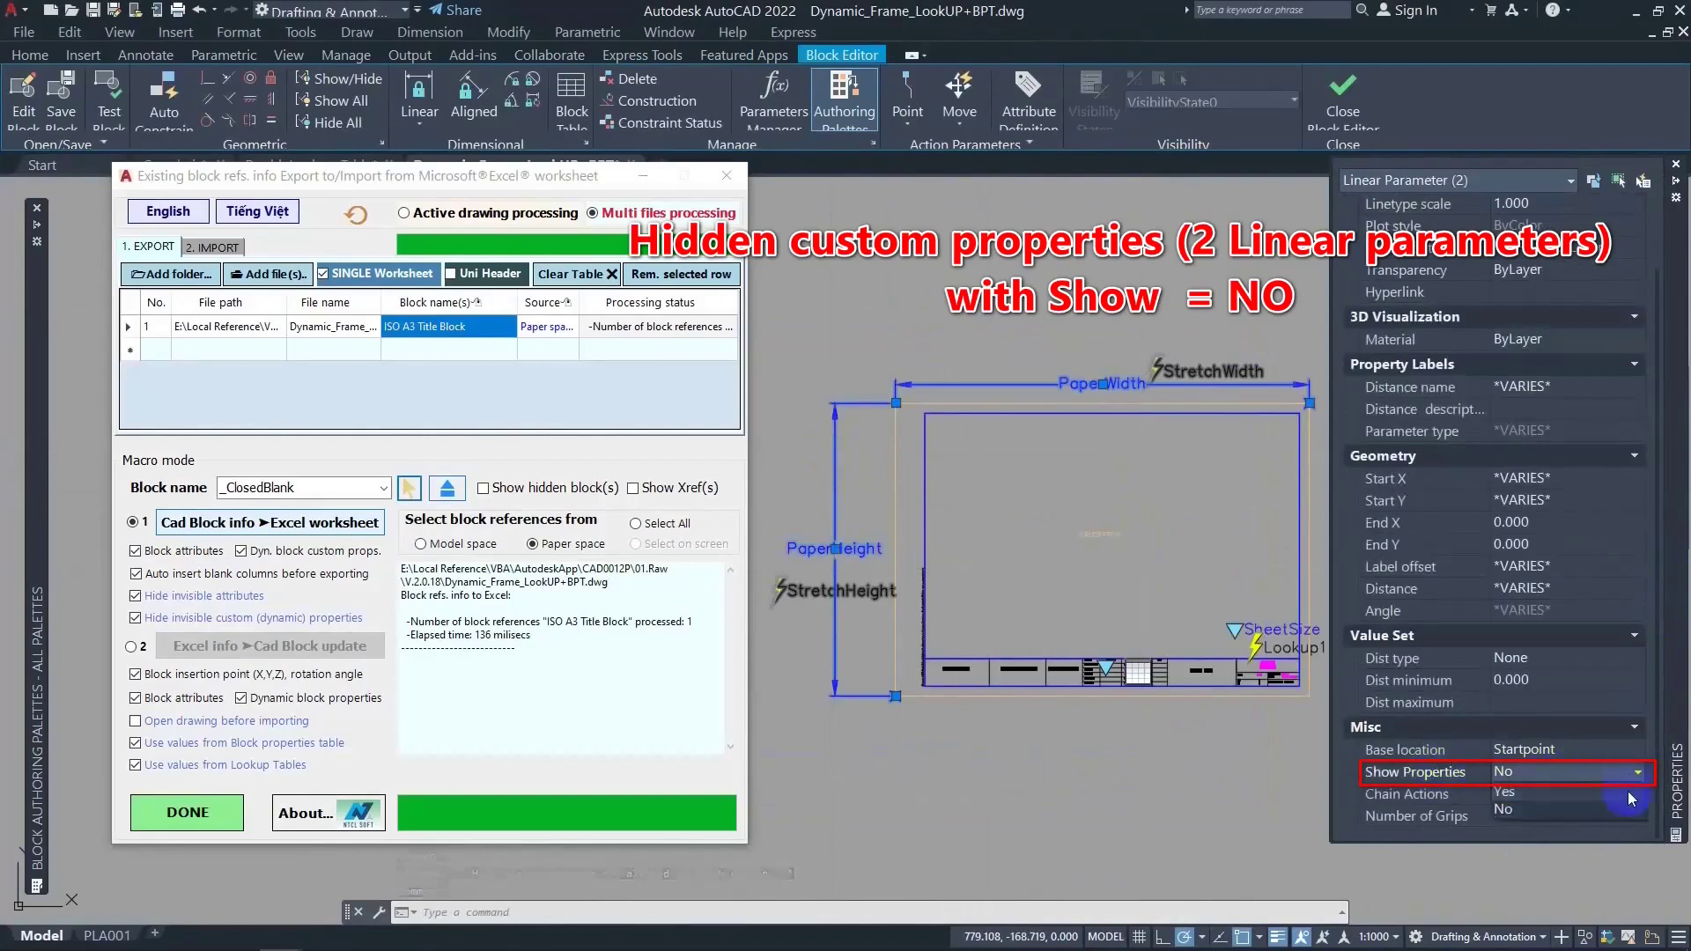
{"action": "left_click", "coordinate": [1619, 809]}
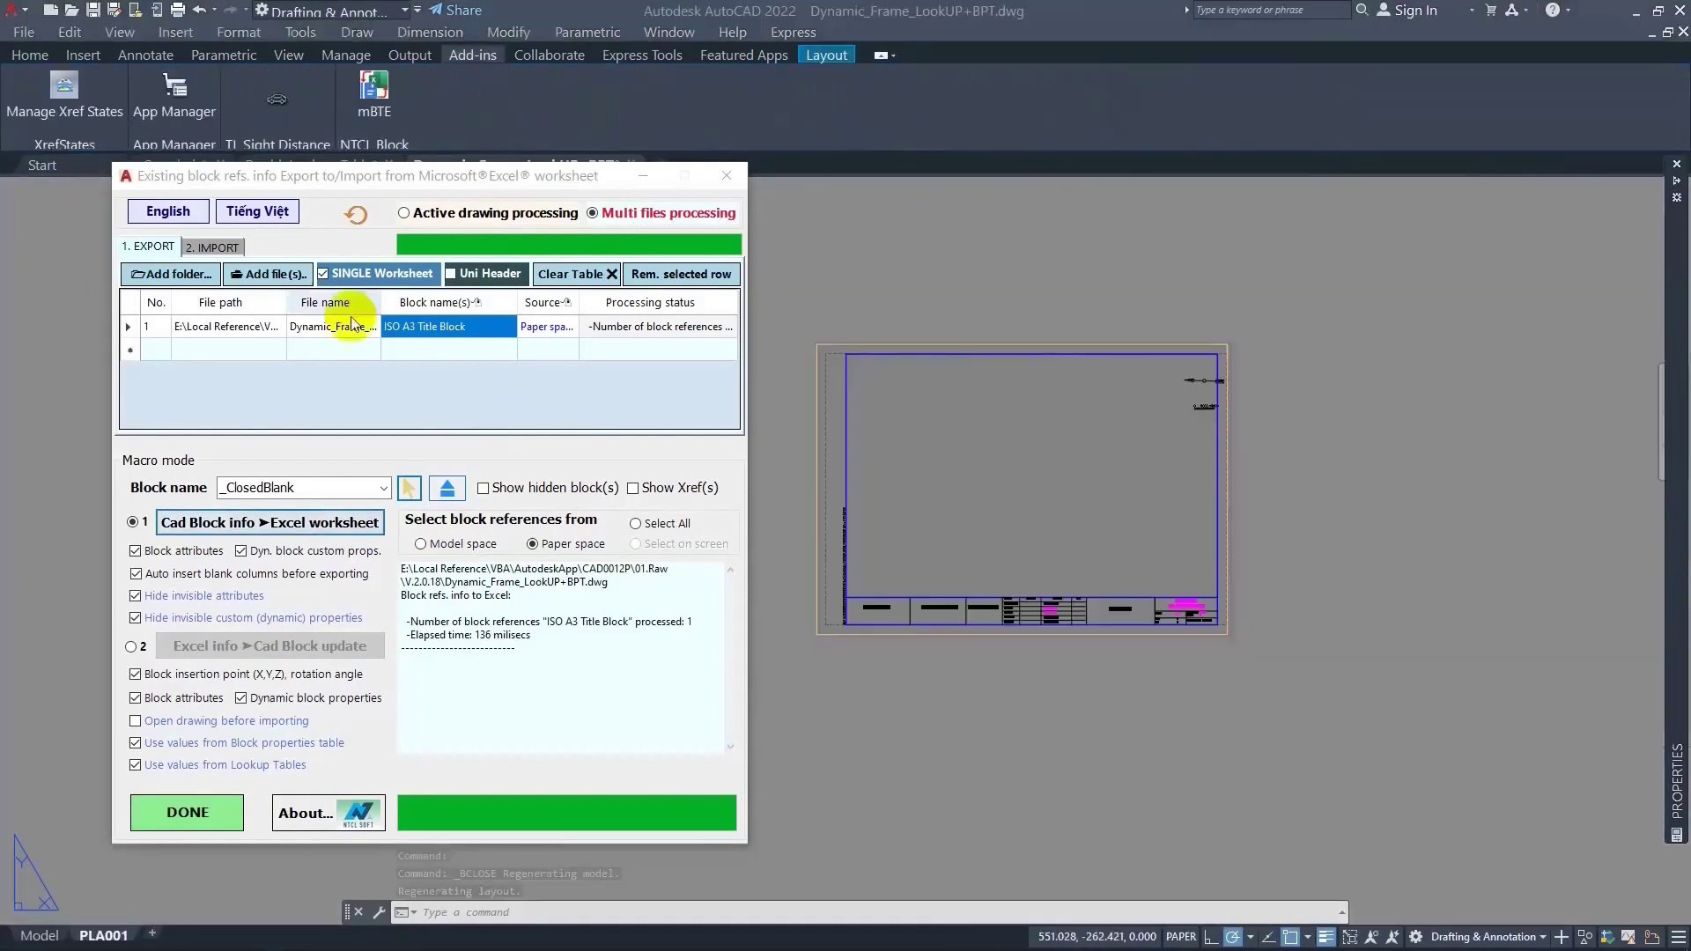
Load the active workbook on the 2. IMPORT tab and remove the HideInvisible worksheet row
{"action": "left_click", "coordinate": [211, 246]}
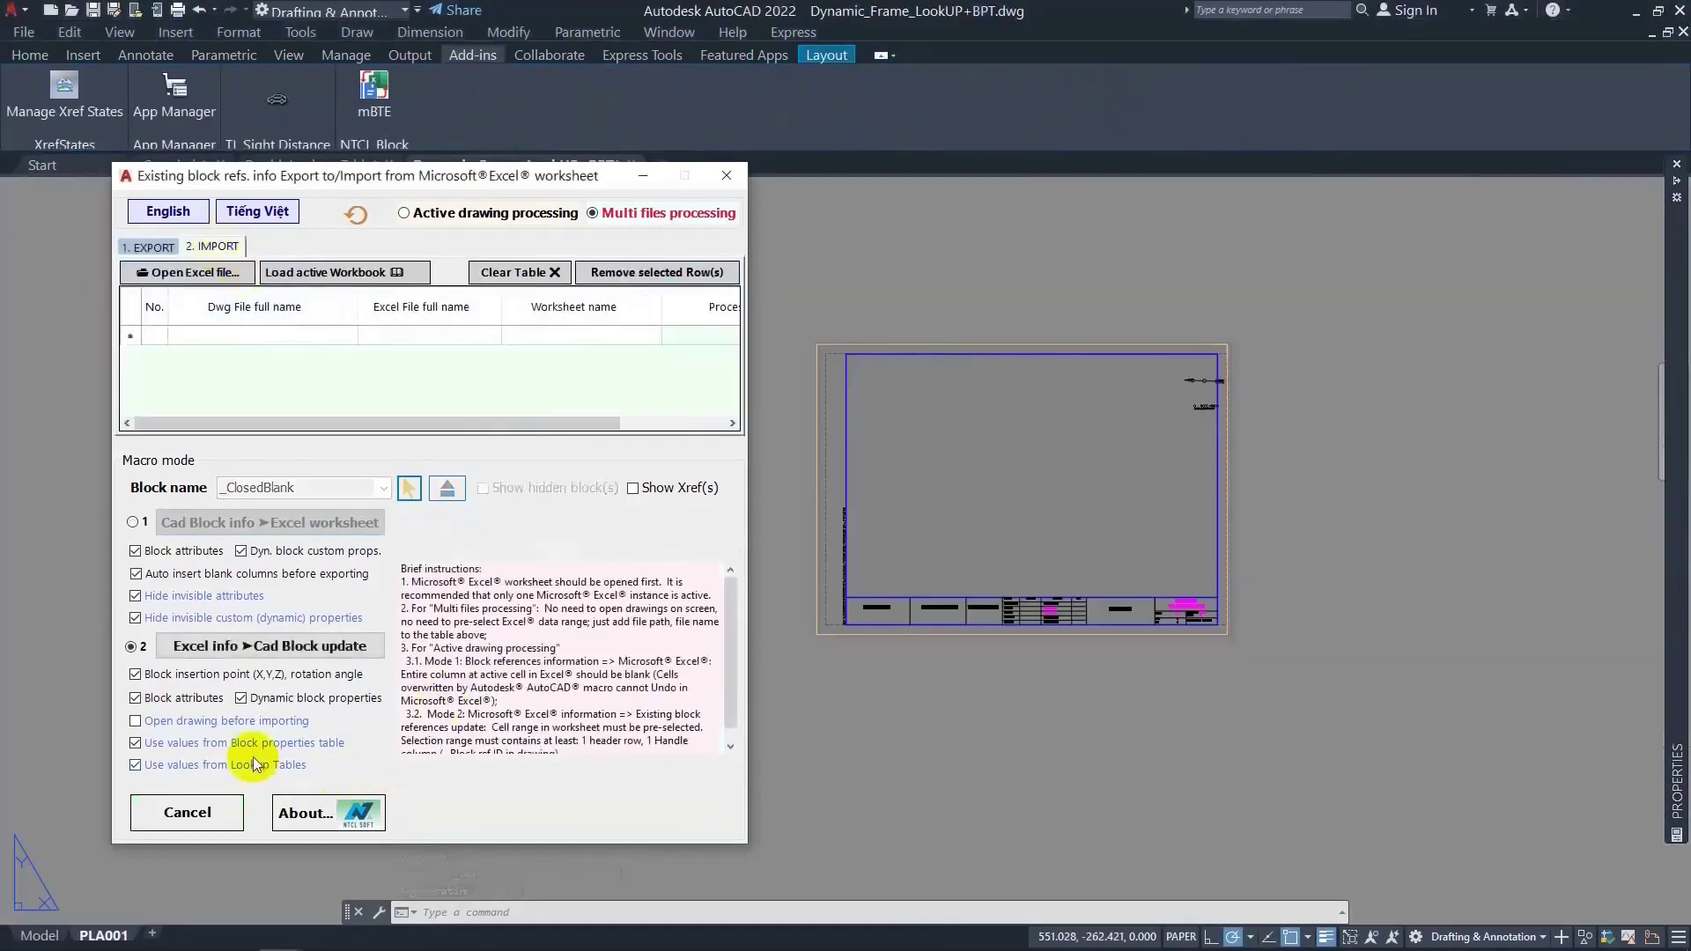
{"action": "left_click", "coordinate": [337, 275]}
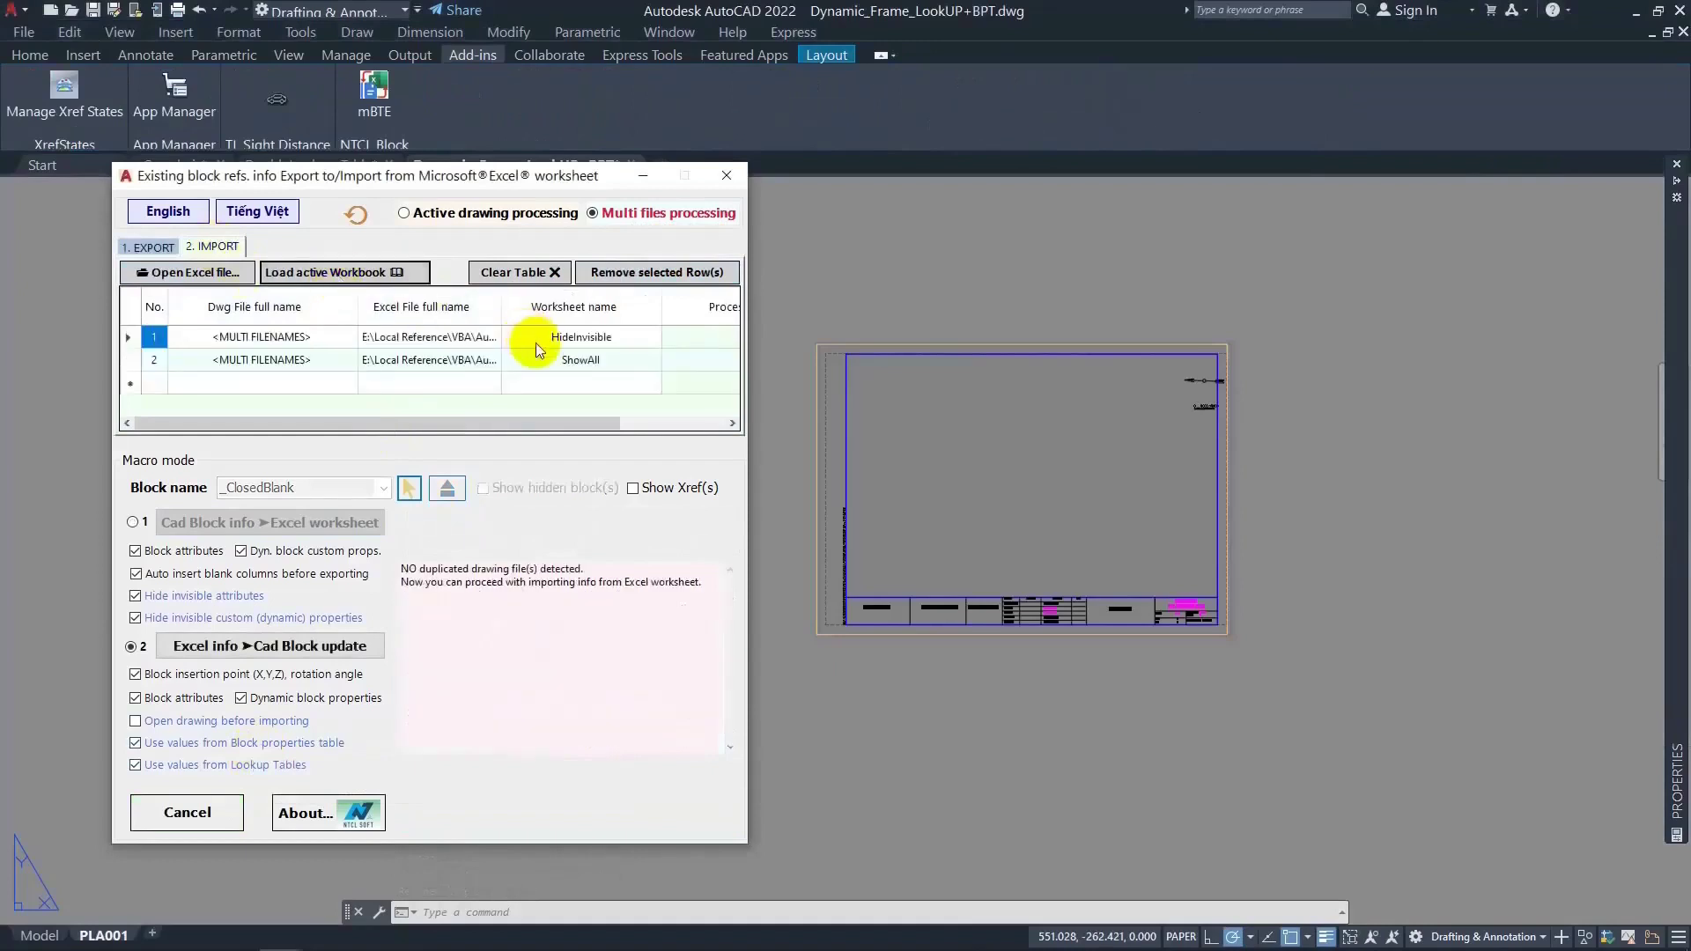
{"action": "left_click", "coordinate": [539, 344]}
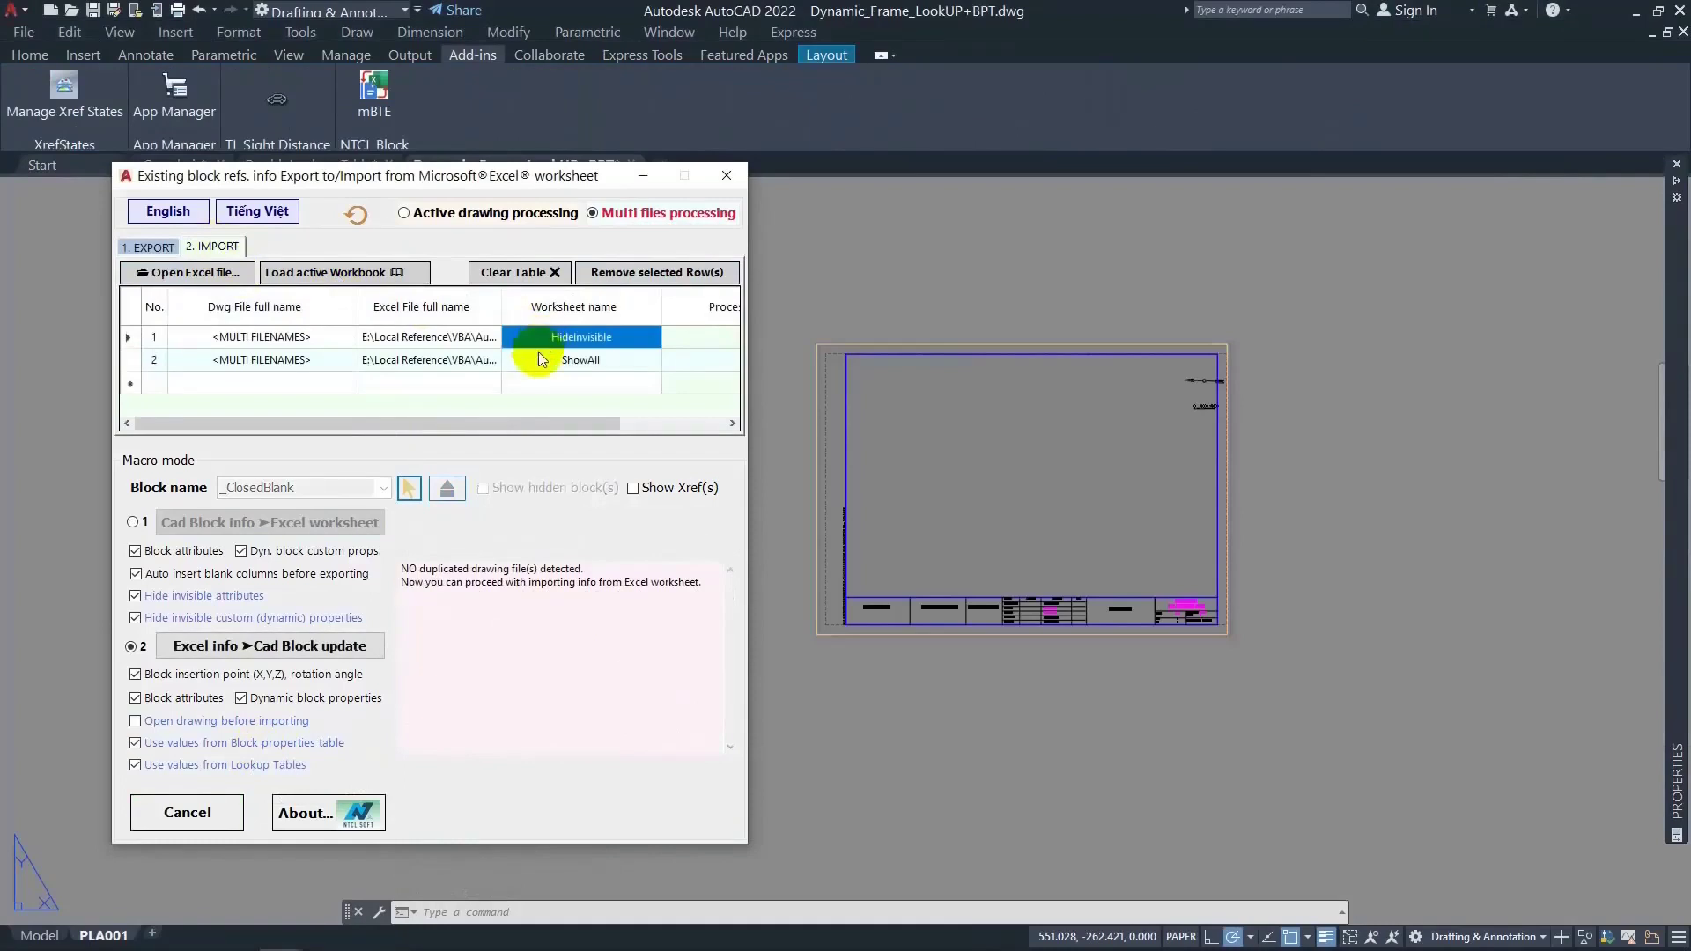
{"action": "right_click", "coordinate": [549, 343]}
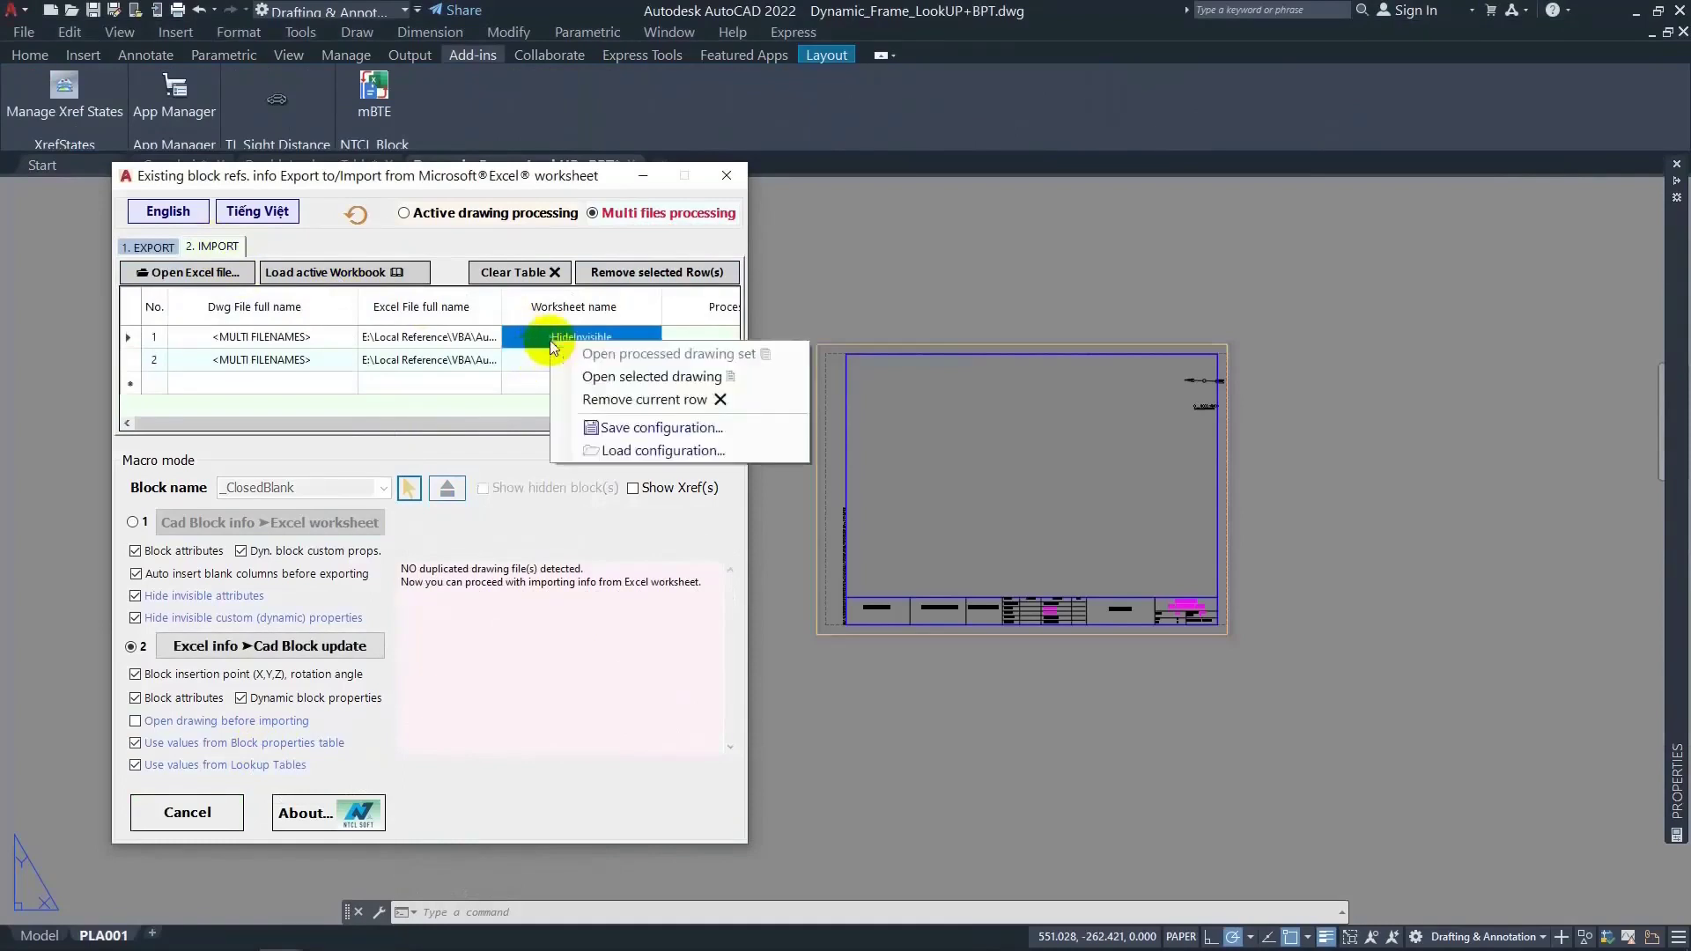
{"action": "left_click", "coordinate": [626, 401]}
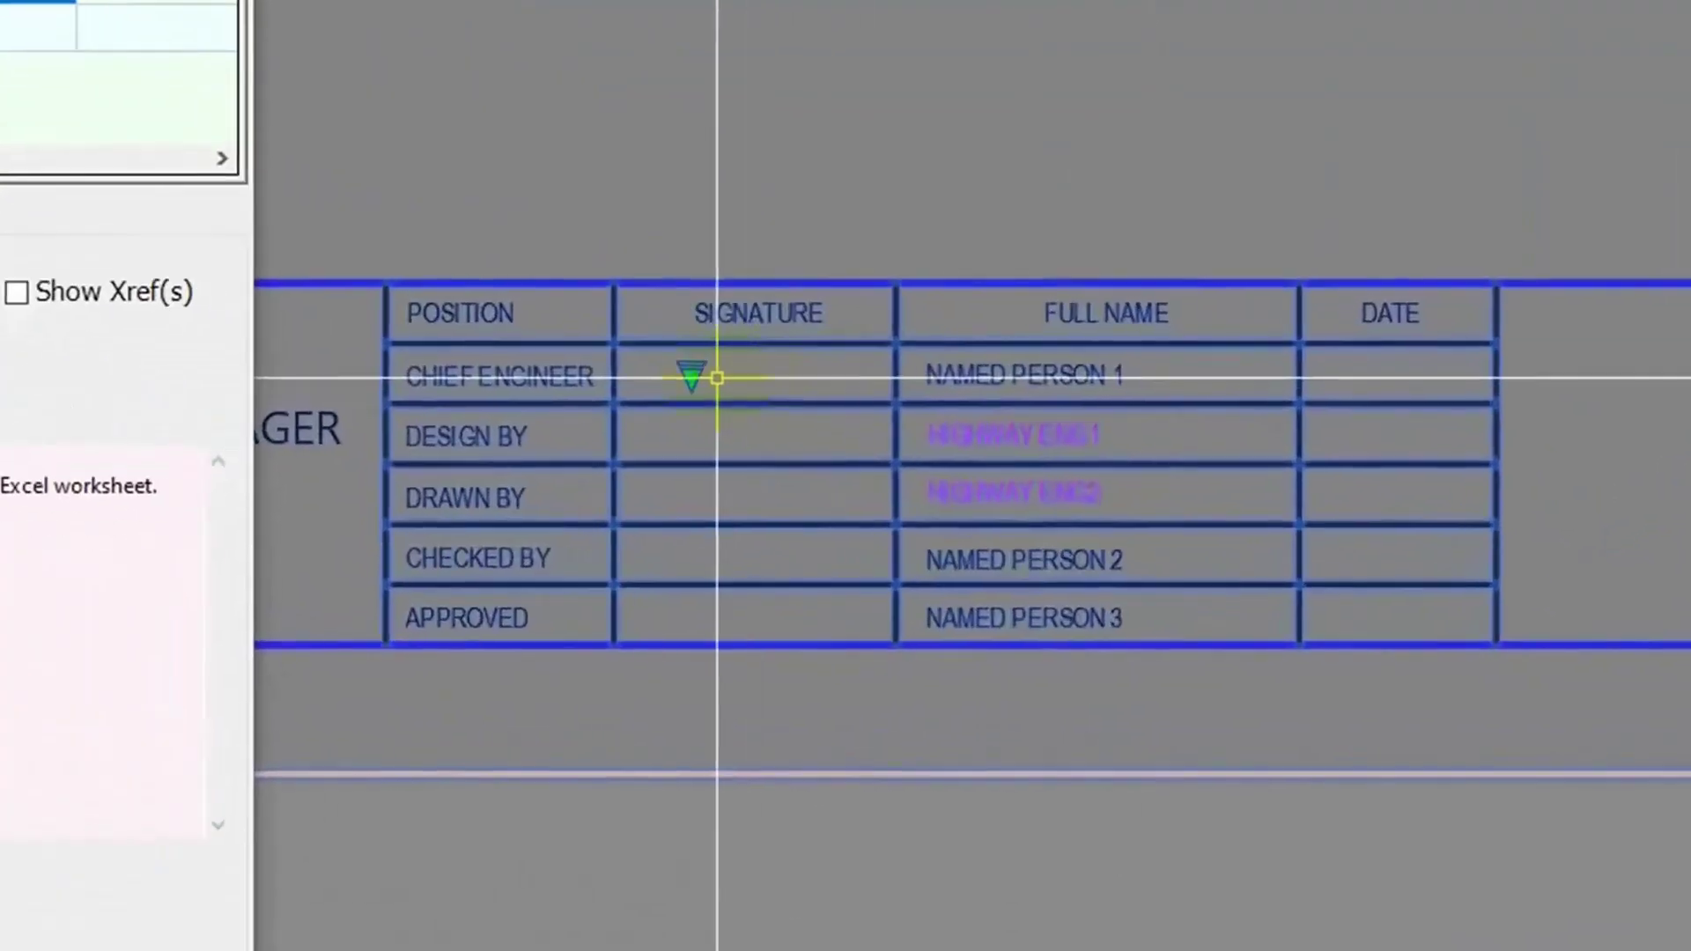
Switch the title block's team lookup to TeamStructure, then to TeamGeotech
{"action": "left_click", "coordinate": [691, 373]}
{"action": "left_click", "coordinate": [717, 500]}
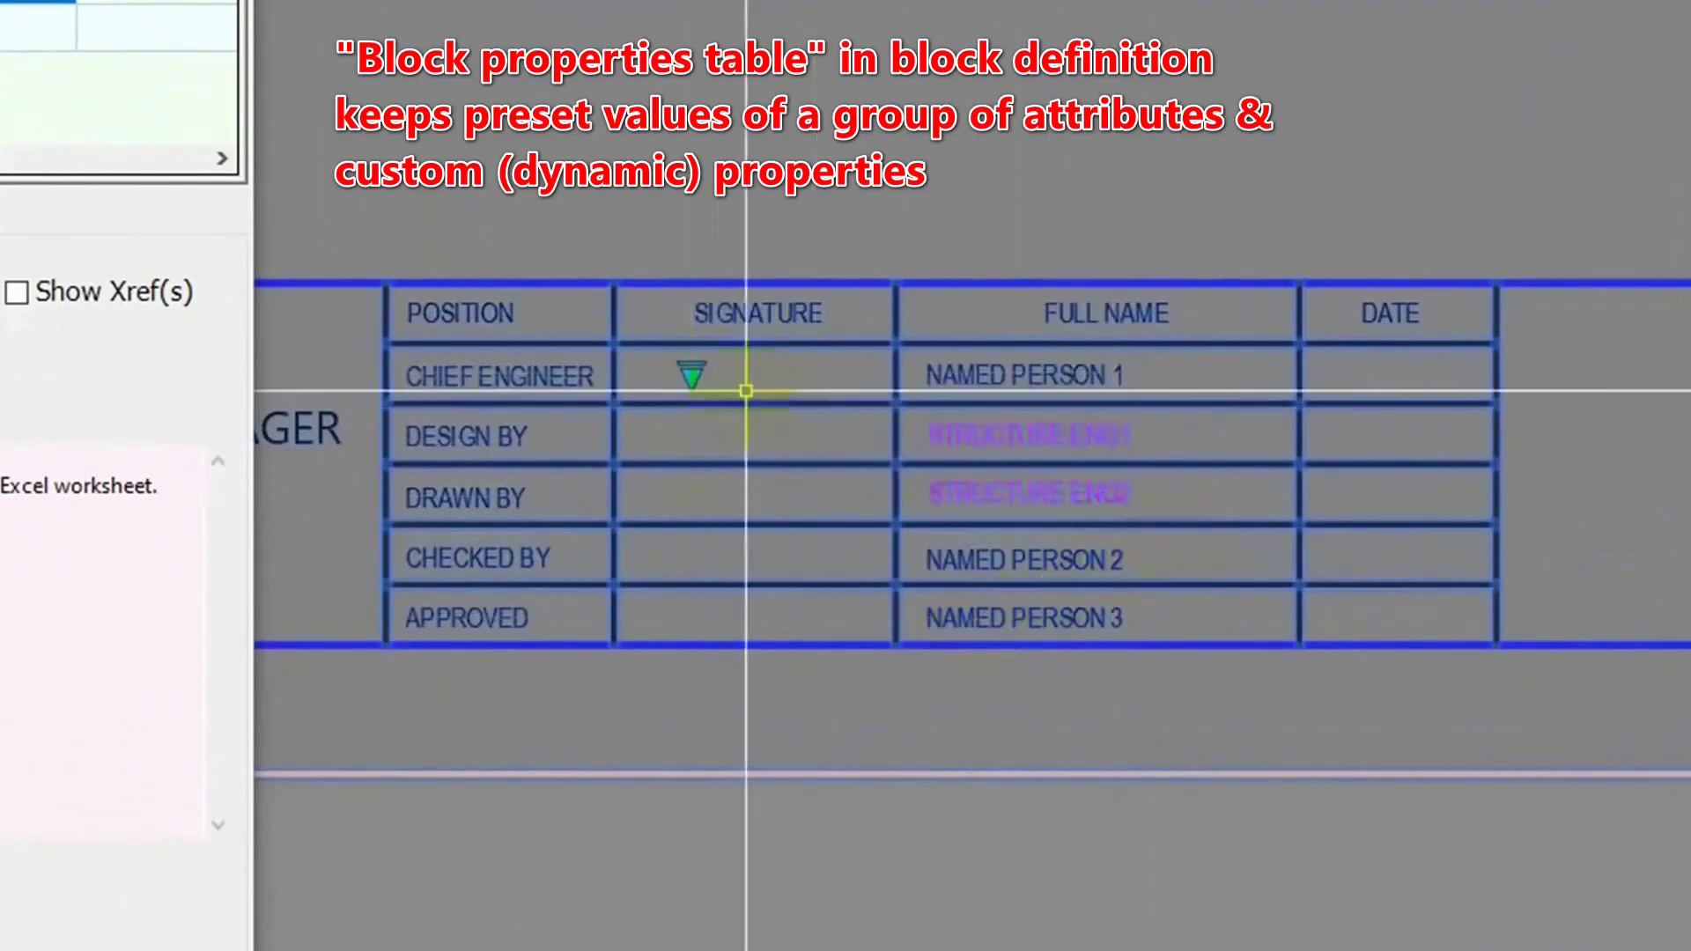
{"action": "left_click", "coordinate": [689, 383]}
{"action": "left_click", "coordinate": [726, 543]}
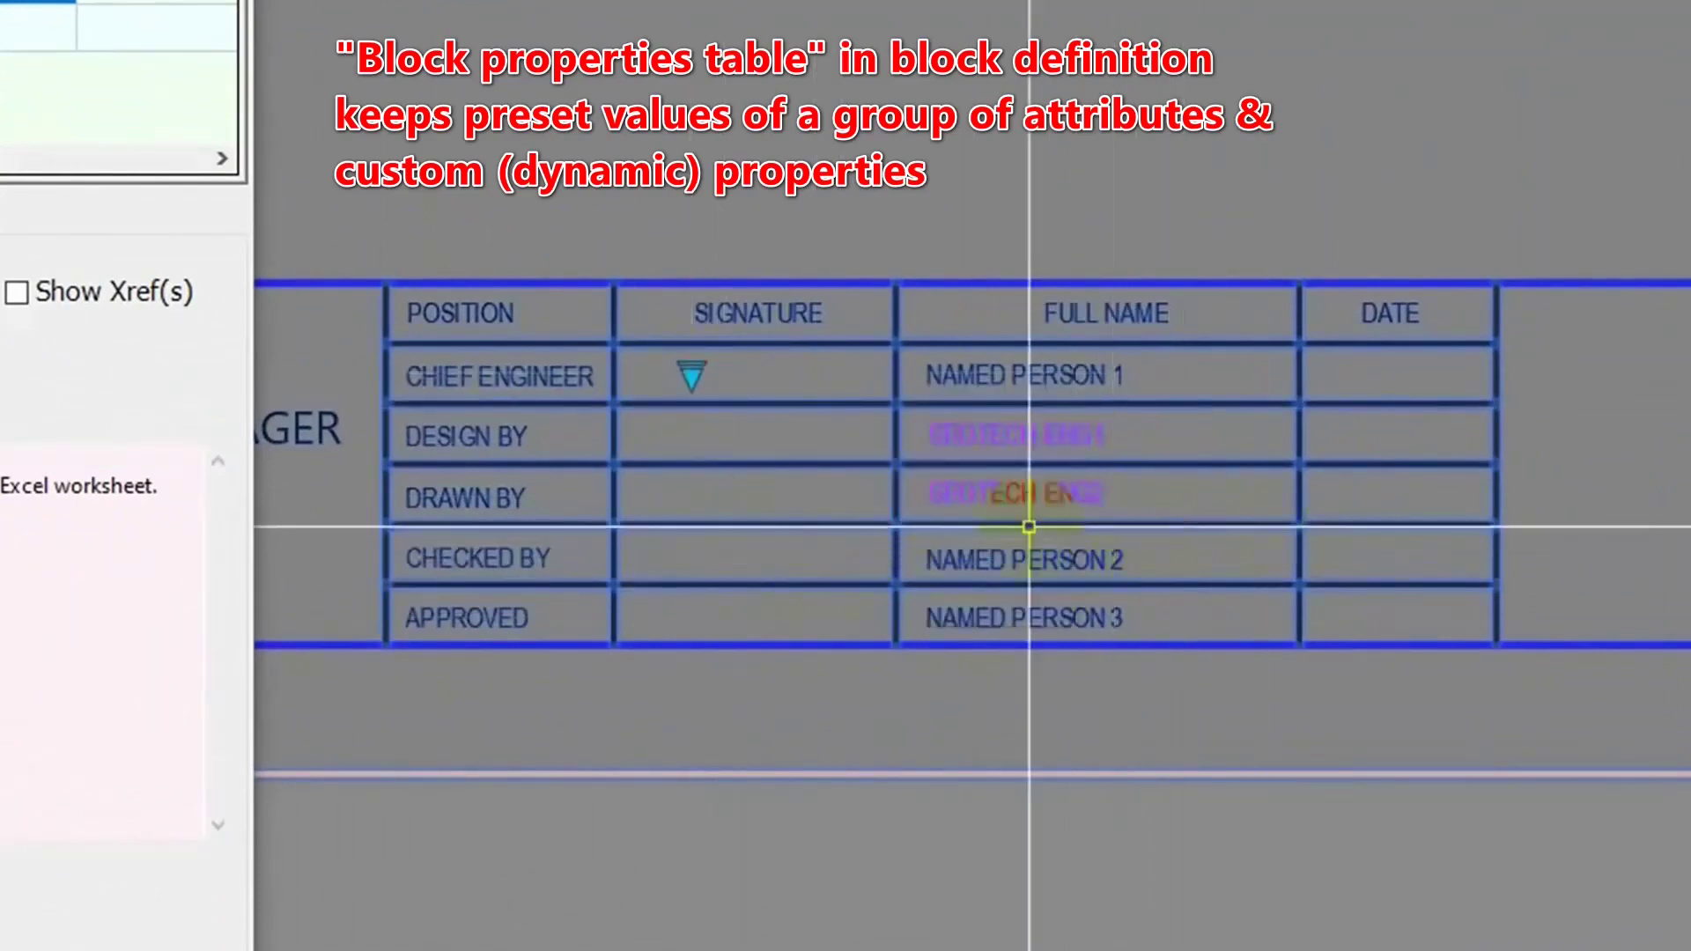
Pick the TeamGeotech row in the Block Properties Table and accept it
{"action": "left_click", "coordinate": [690, 374]}
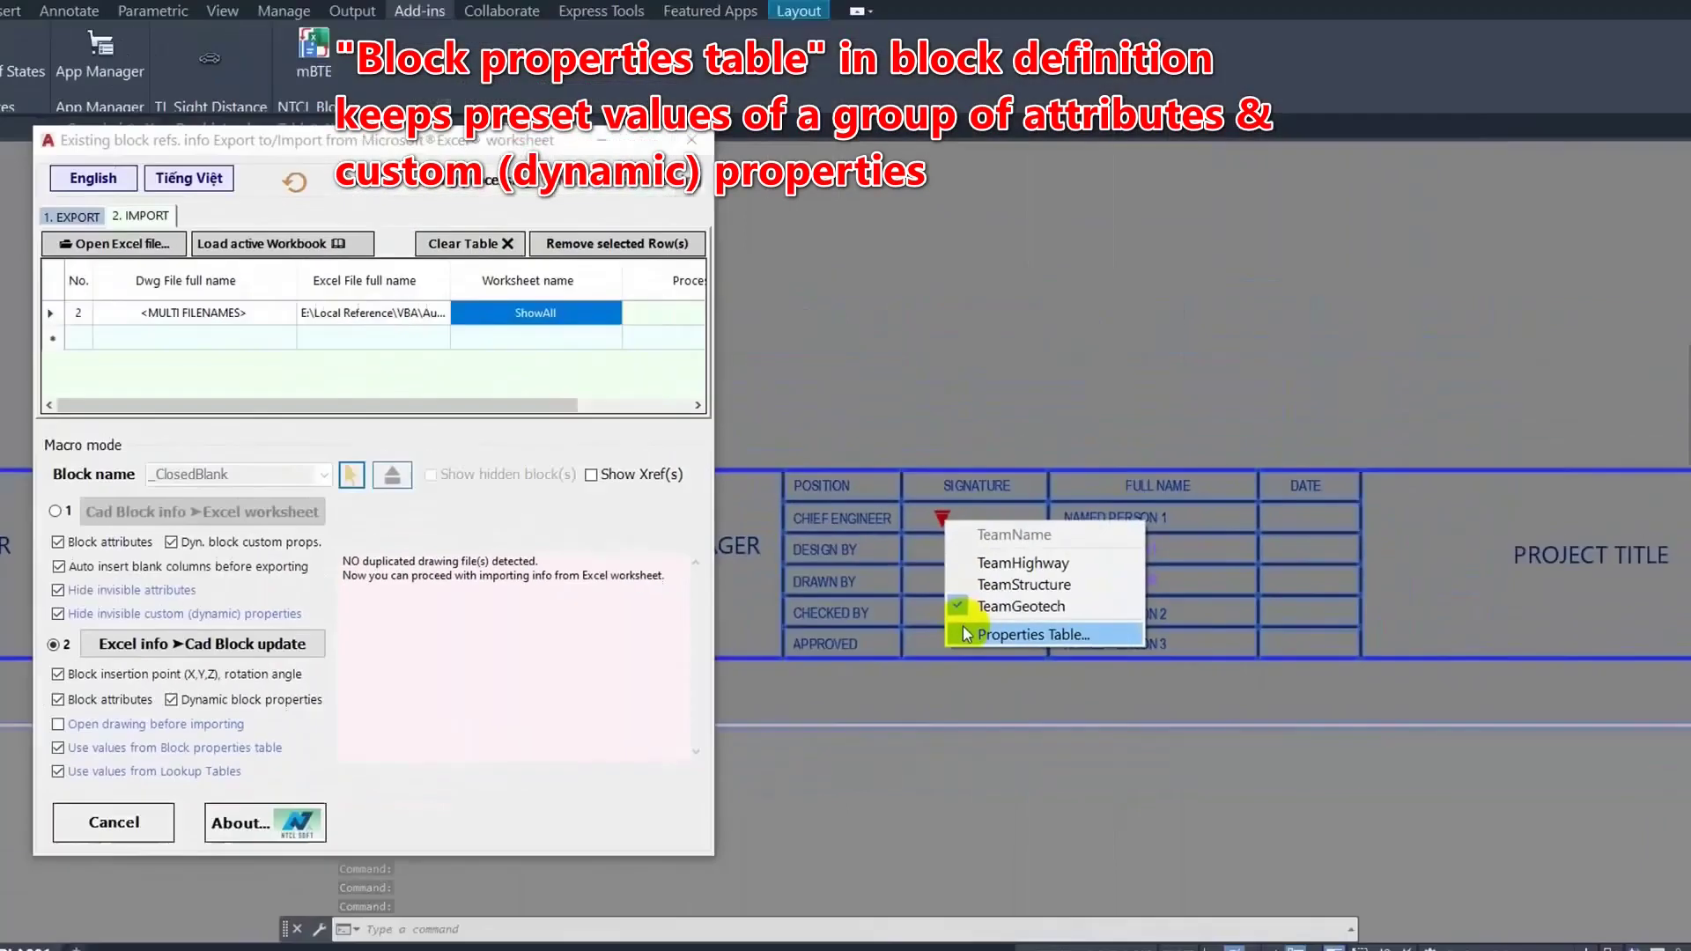
{"action": "left_click", "coordinate": [979, 629]}
{"action": "mouse_move", "coordinate": [1020, 316]}
{"action": "left_mouse_down"}
{"action": "mouse_move", "coordinate": [1277, 334]}
{"action": "mouse_move", "coordinate": [1178, 328]}
{"action": "left_mouse_up"}
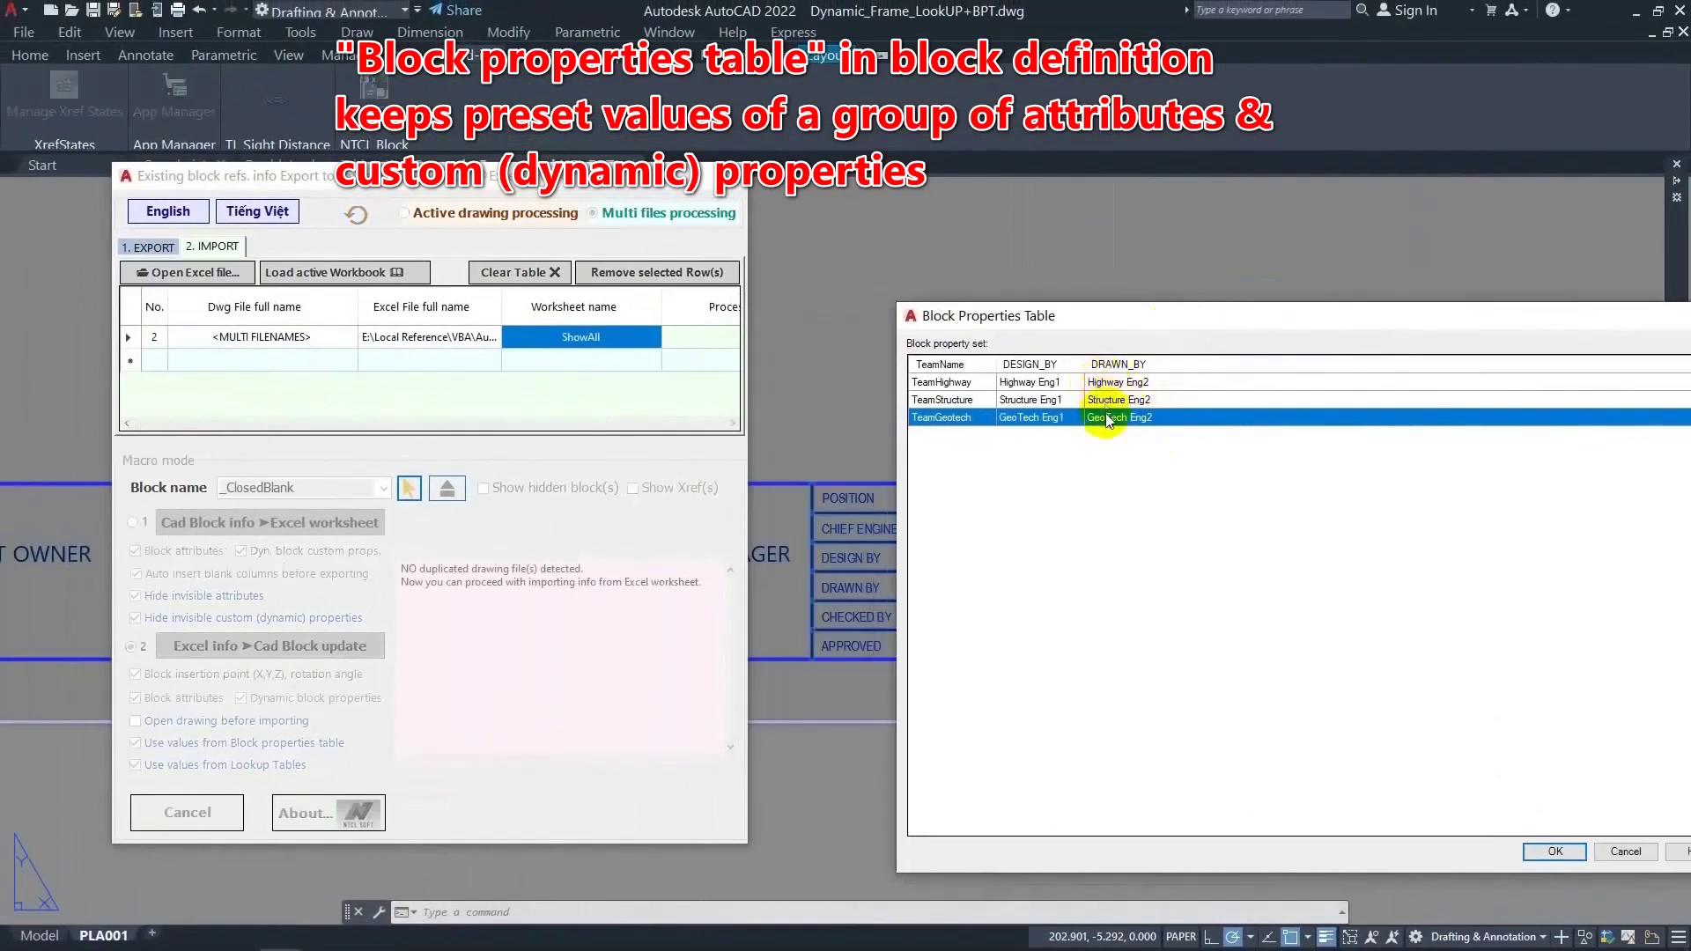
{"action": "left_click", "coordinate": [1543, 848]}
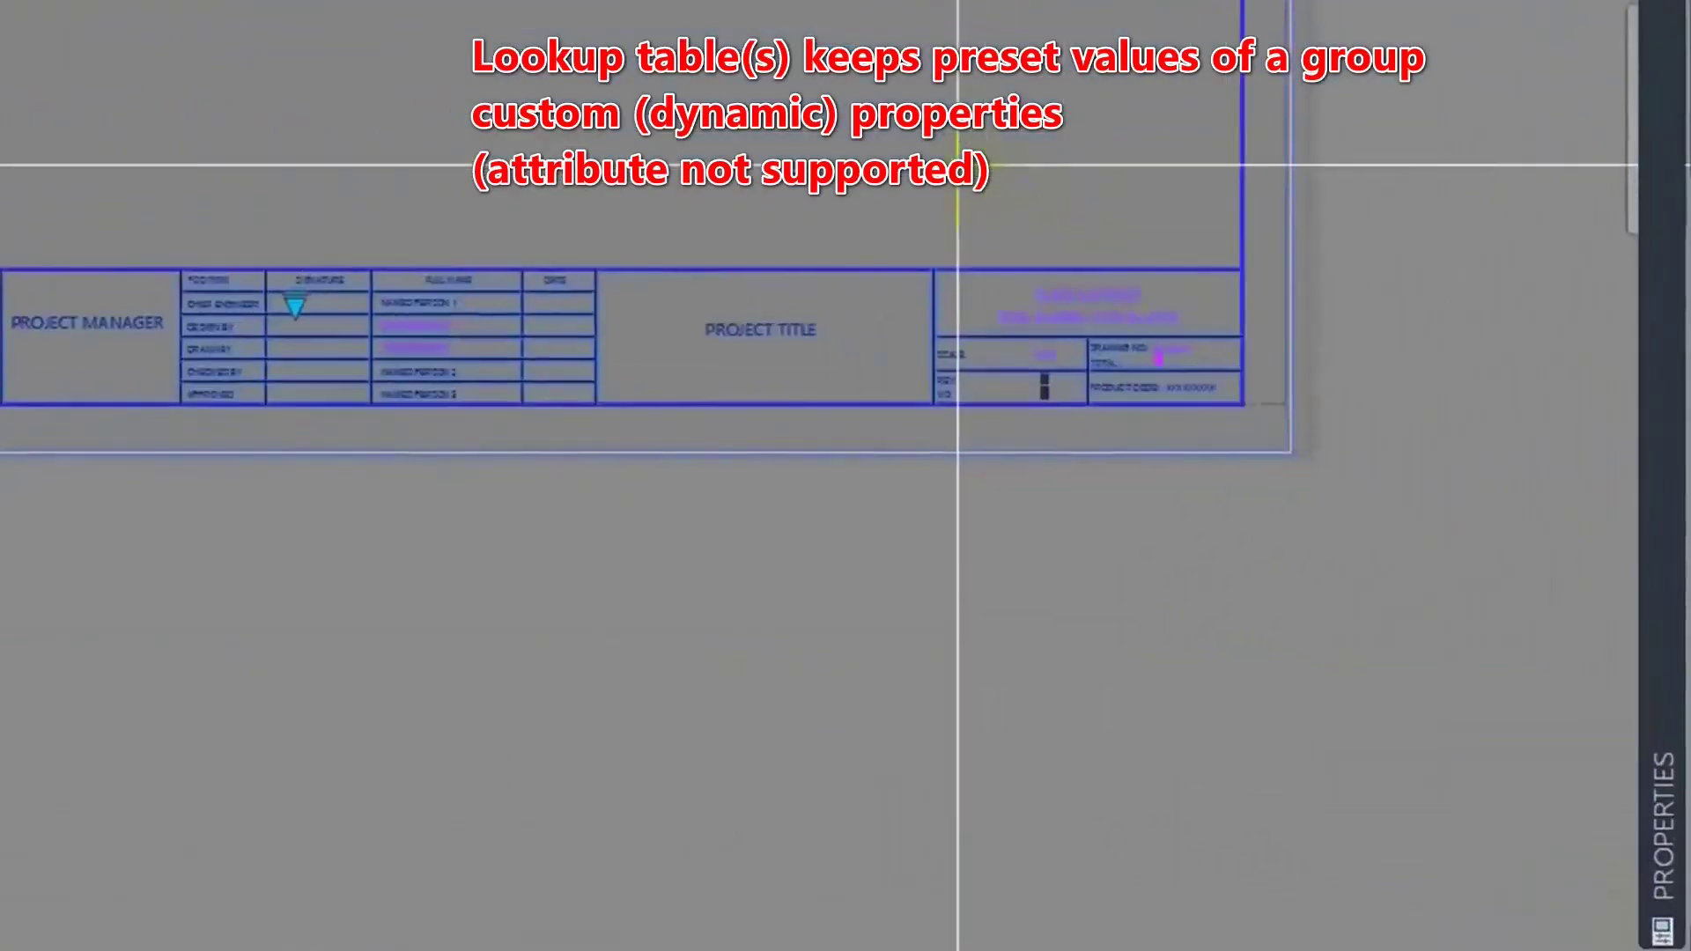
Set the title block's sheet size lookup to A2 and scroll Properties down to its attributes
{"action": "middle_click_drag", "start_coordinate": [957, 164], "coordinate": [1027, 396]}
{"action": "scroll", "coordinate": [1027, 377], "scroll_direction": "down", "scroll_amount": 1}
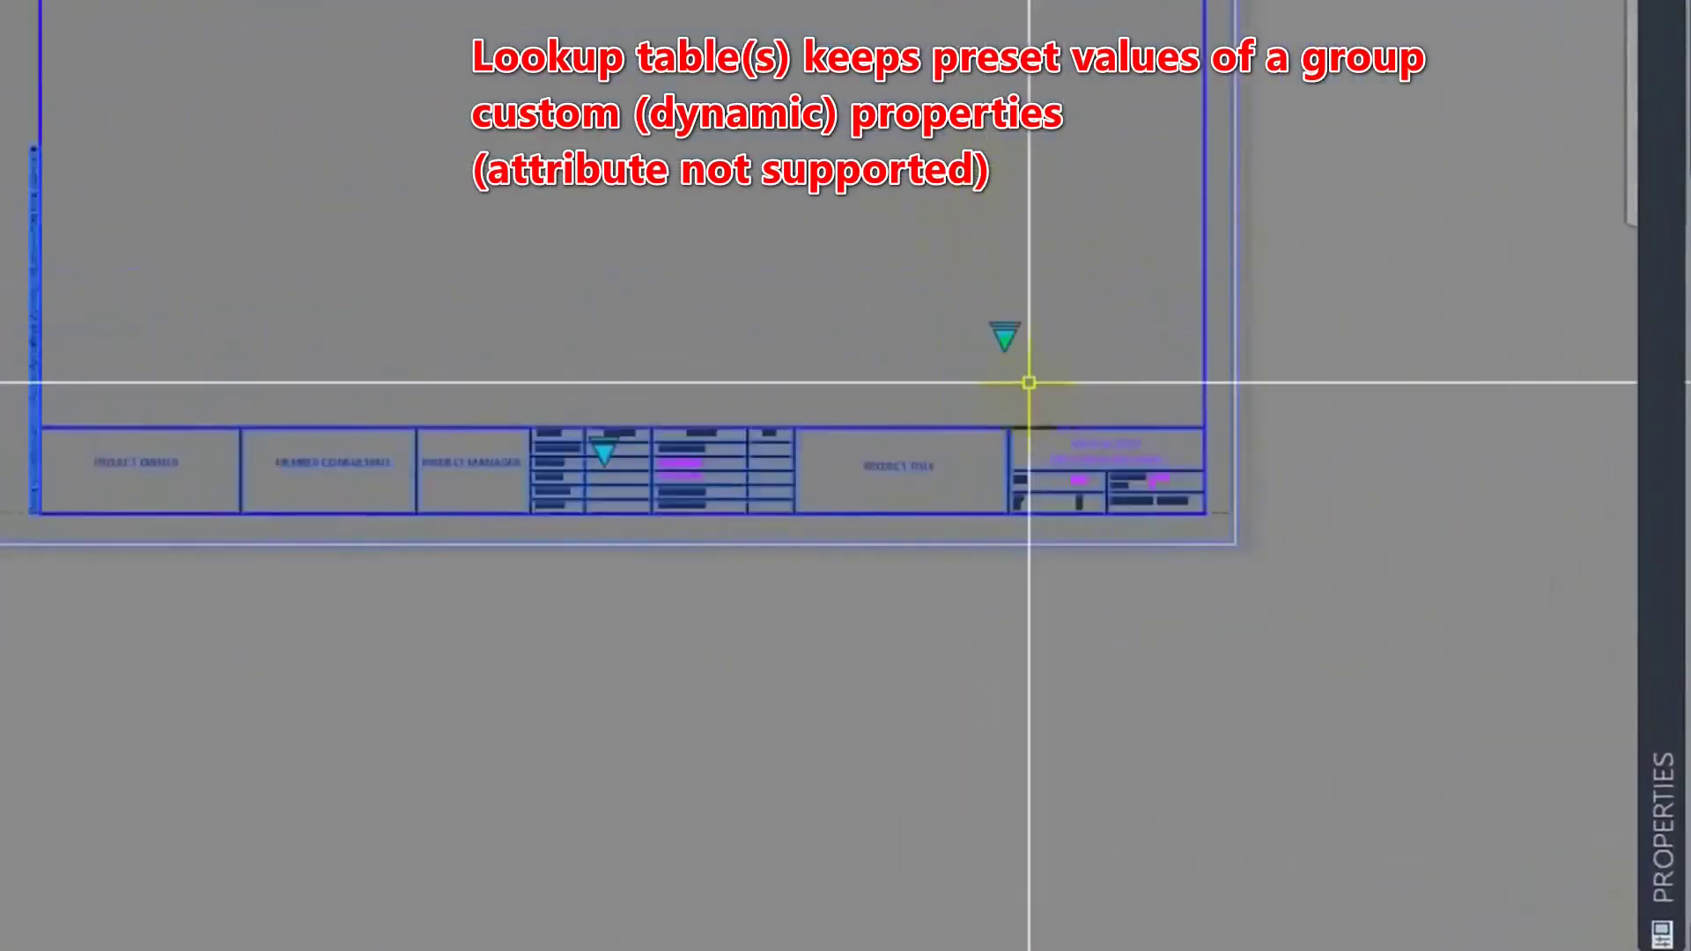
{"action": "scroll", "coordinate": [1019, 366], "scroll_direction": "down", "scroll_amount": 2}
{"action": "left_click", "coordinate": [1013, 348]}
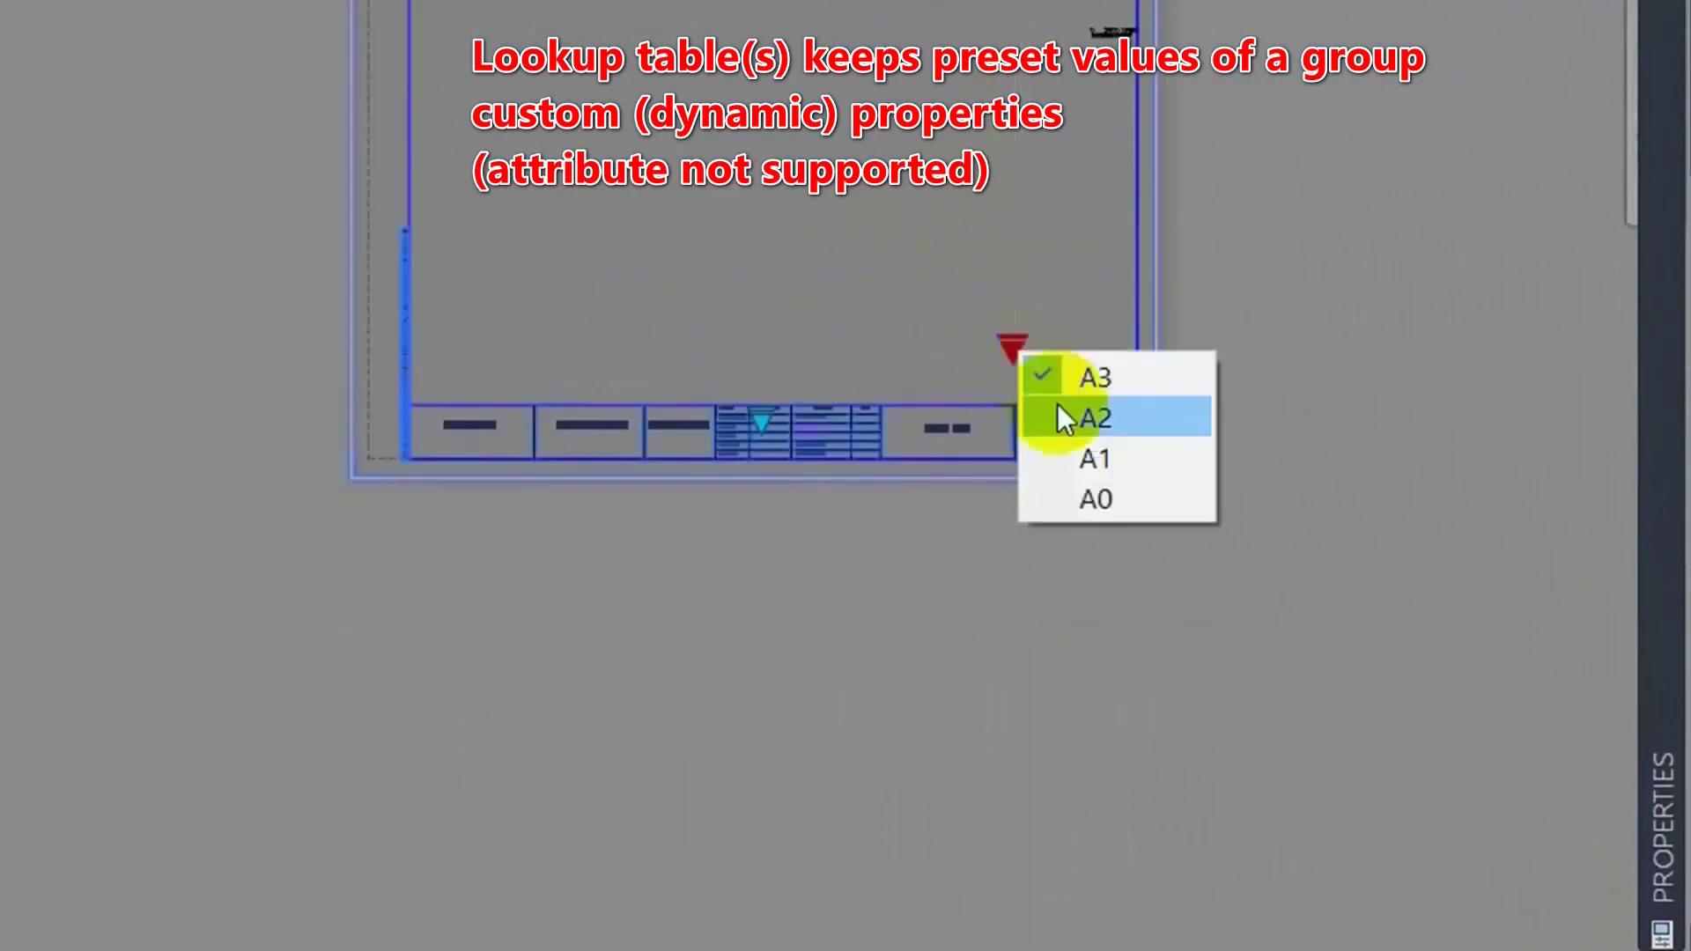
{"action": "left_click", "coordinate": [1058, 405]}
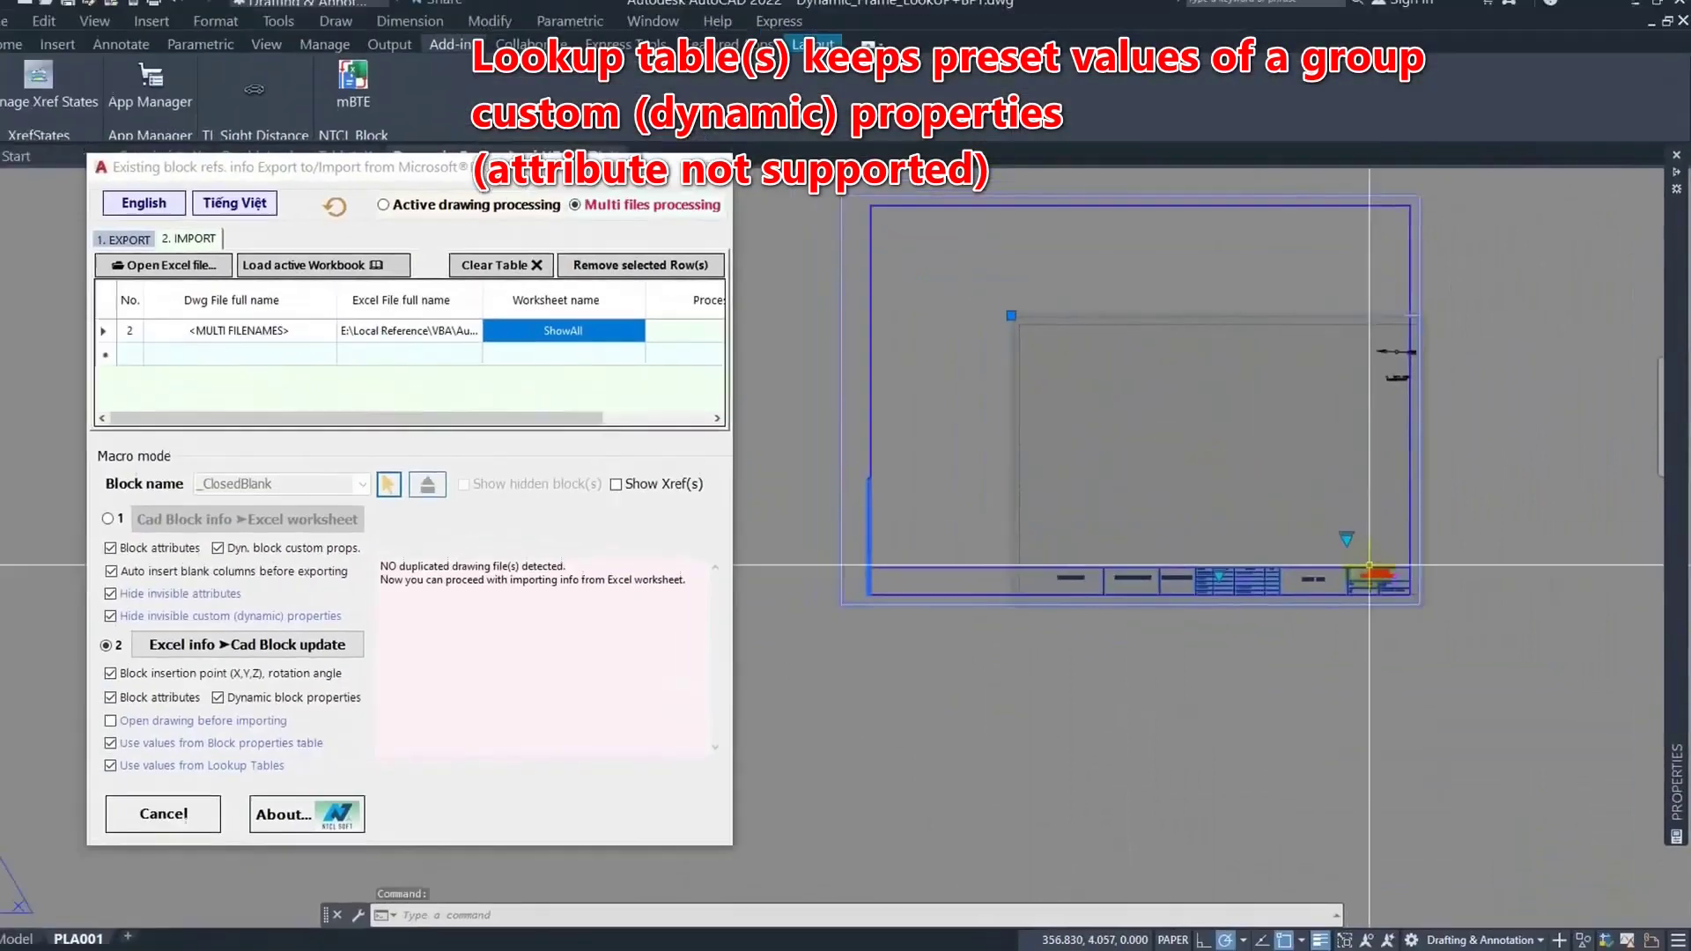
{"action": "scroll", "coordinate": [1619, 712], "scroll_direction": "down", "scroll_amount": 3}
{"action": "scroll", "coordinate": [1619, 712], "scroll_direction": "down", "scroll_amount": 3}
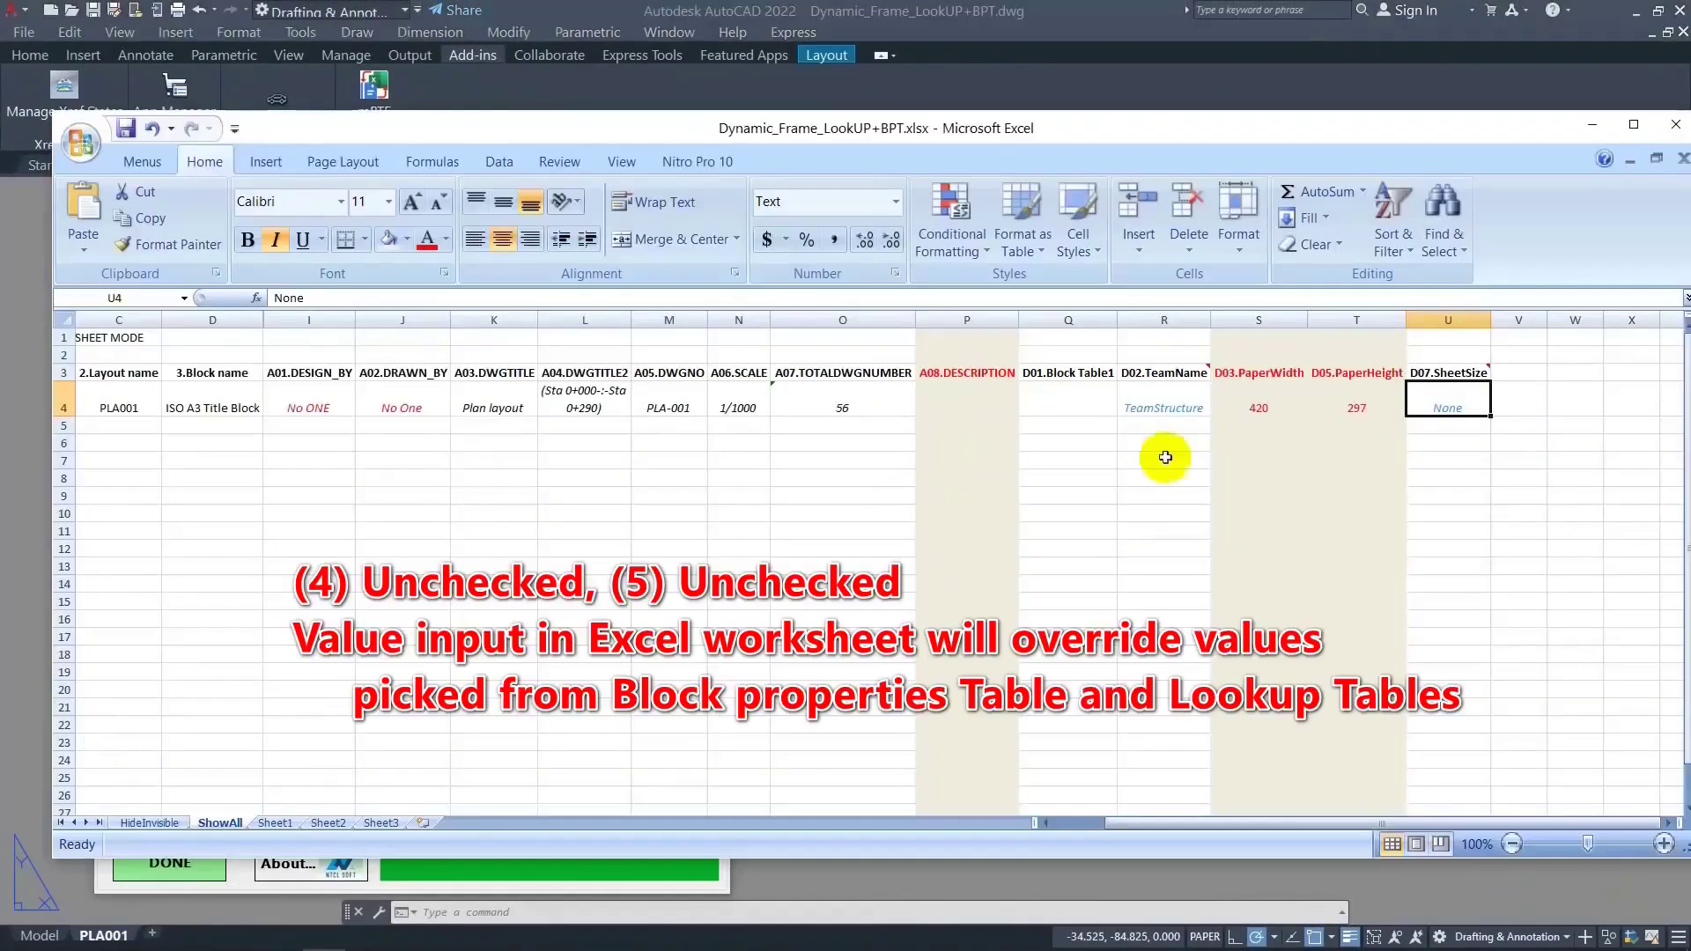
Change the TeamName in R4 from TeamStructure to None, leaving SheetSize U4 as None
{"action": "double_click", "coordinate": [1455, 405]}
{"action": "left_click_drag", "start_coordinate": [1463, 408], "coordinate": [1427, 408]}
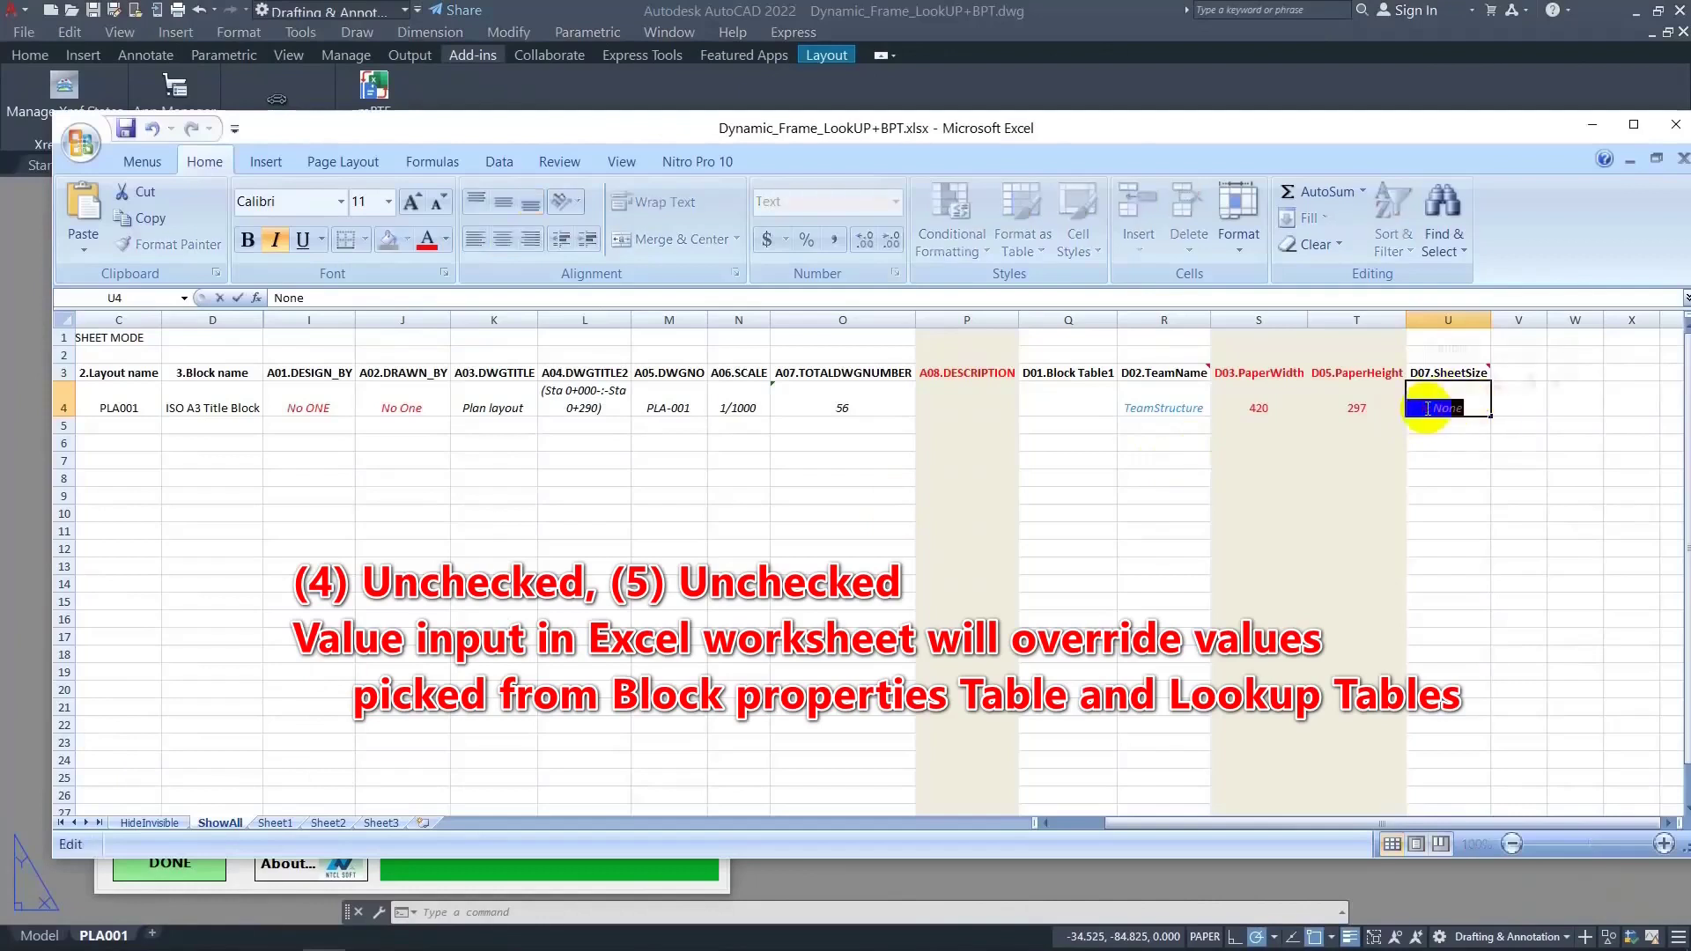
{"action": "left_click", "coordinate": [1387, 411]}
{"action": "left_click", "coordinate": [1204, 402]}
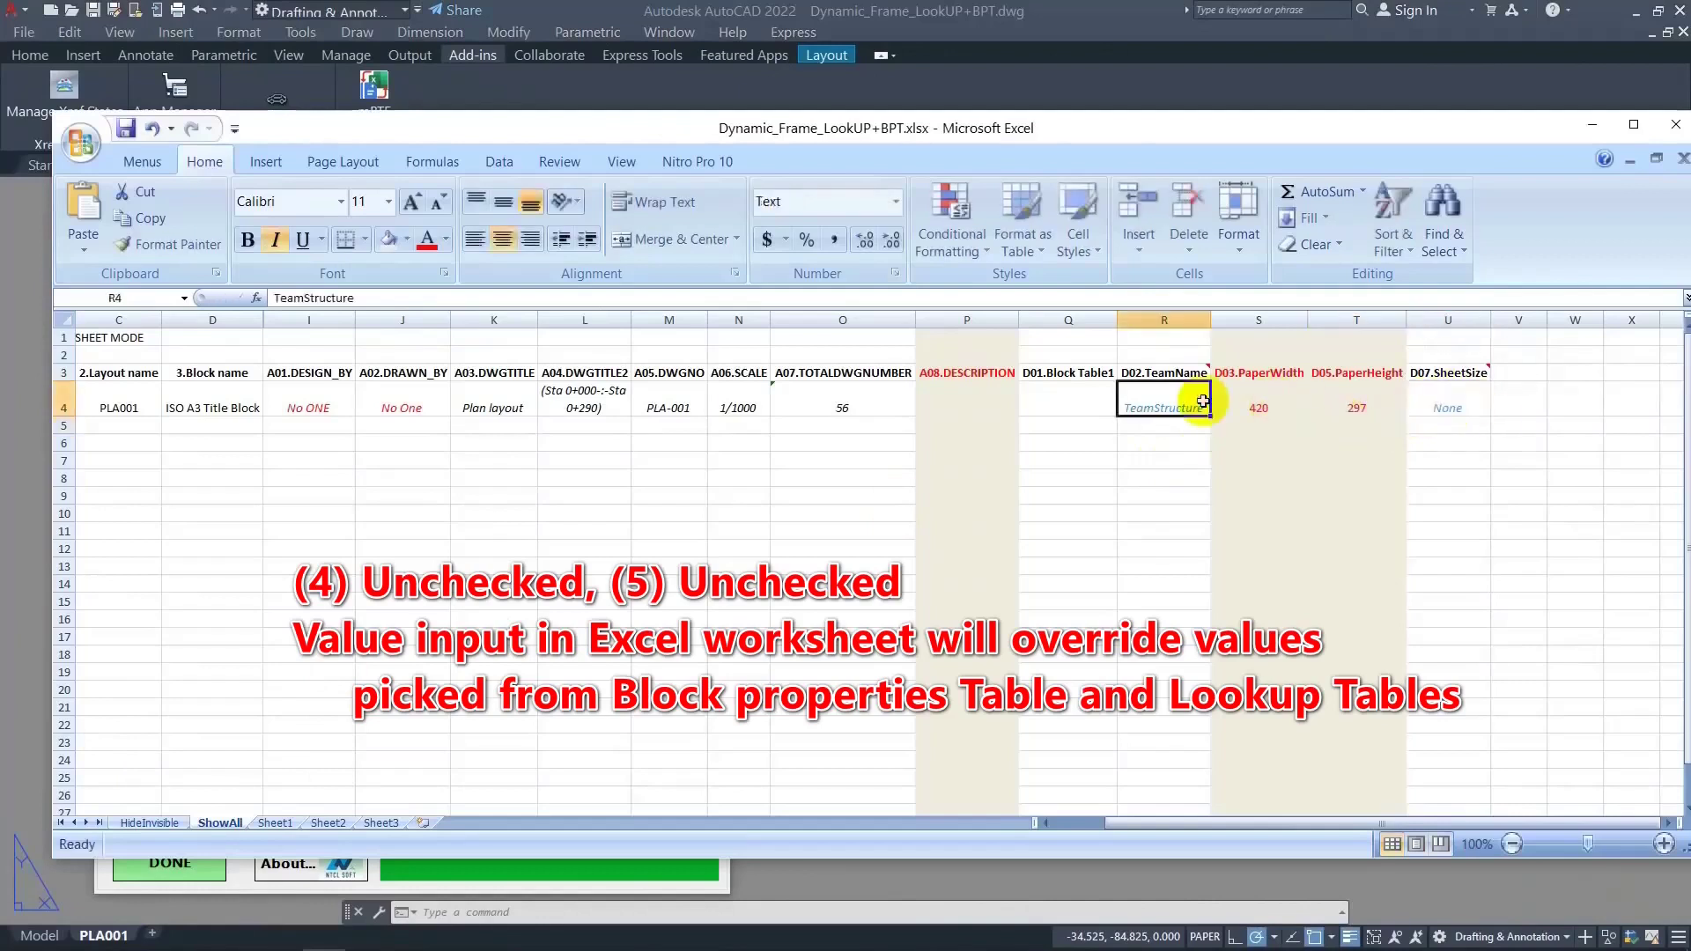
{"action": "double_click", "coordinate": [1203, 401]}
{"action": "left_click_drag", "start_coordinate": [1203, 405], "coordinate": [925, 418]}
{"action": "type", "text": "None"}
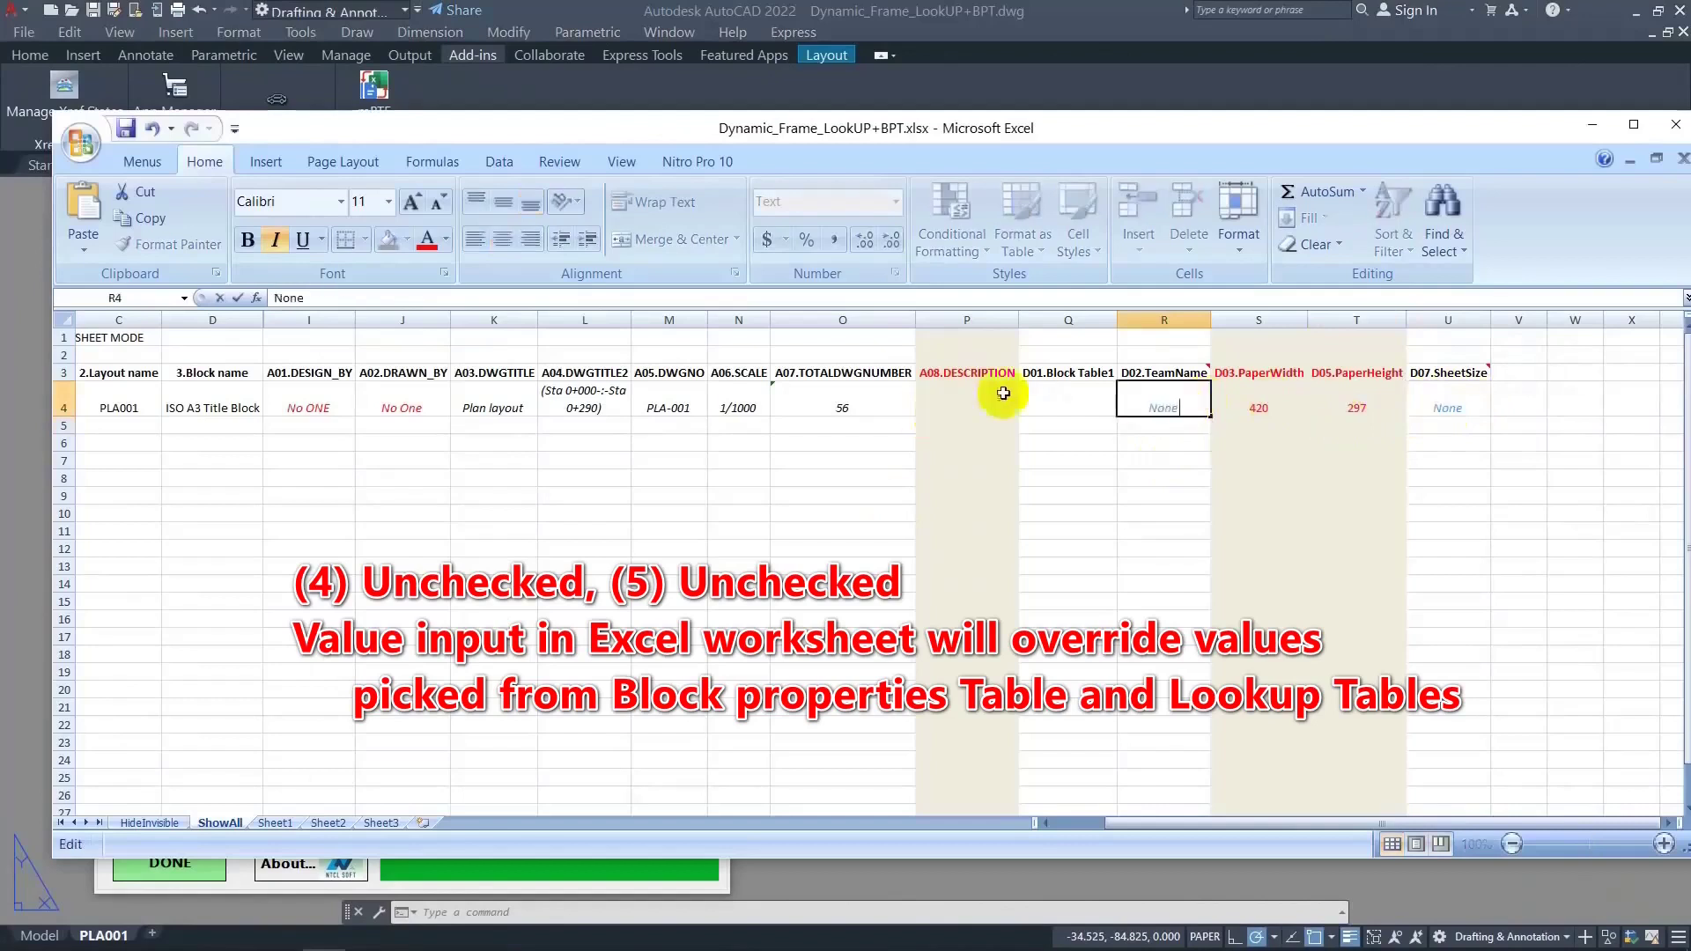
{"action": "left_click", "coordinate": [1075, 402]}
Set PaperWidth (S4) and PaperHeight (T4) to 100
{"action": "left_click", "coordinate": [1260, 411]}
{"action": "type", "text": "100"}
{"action": "left_click", "coordinate": [1328, 413]}
{"action": "type", "text": "10"}
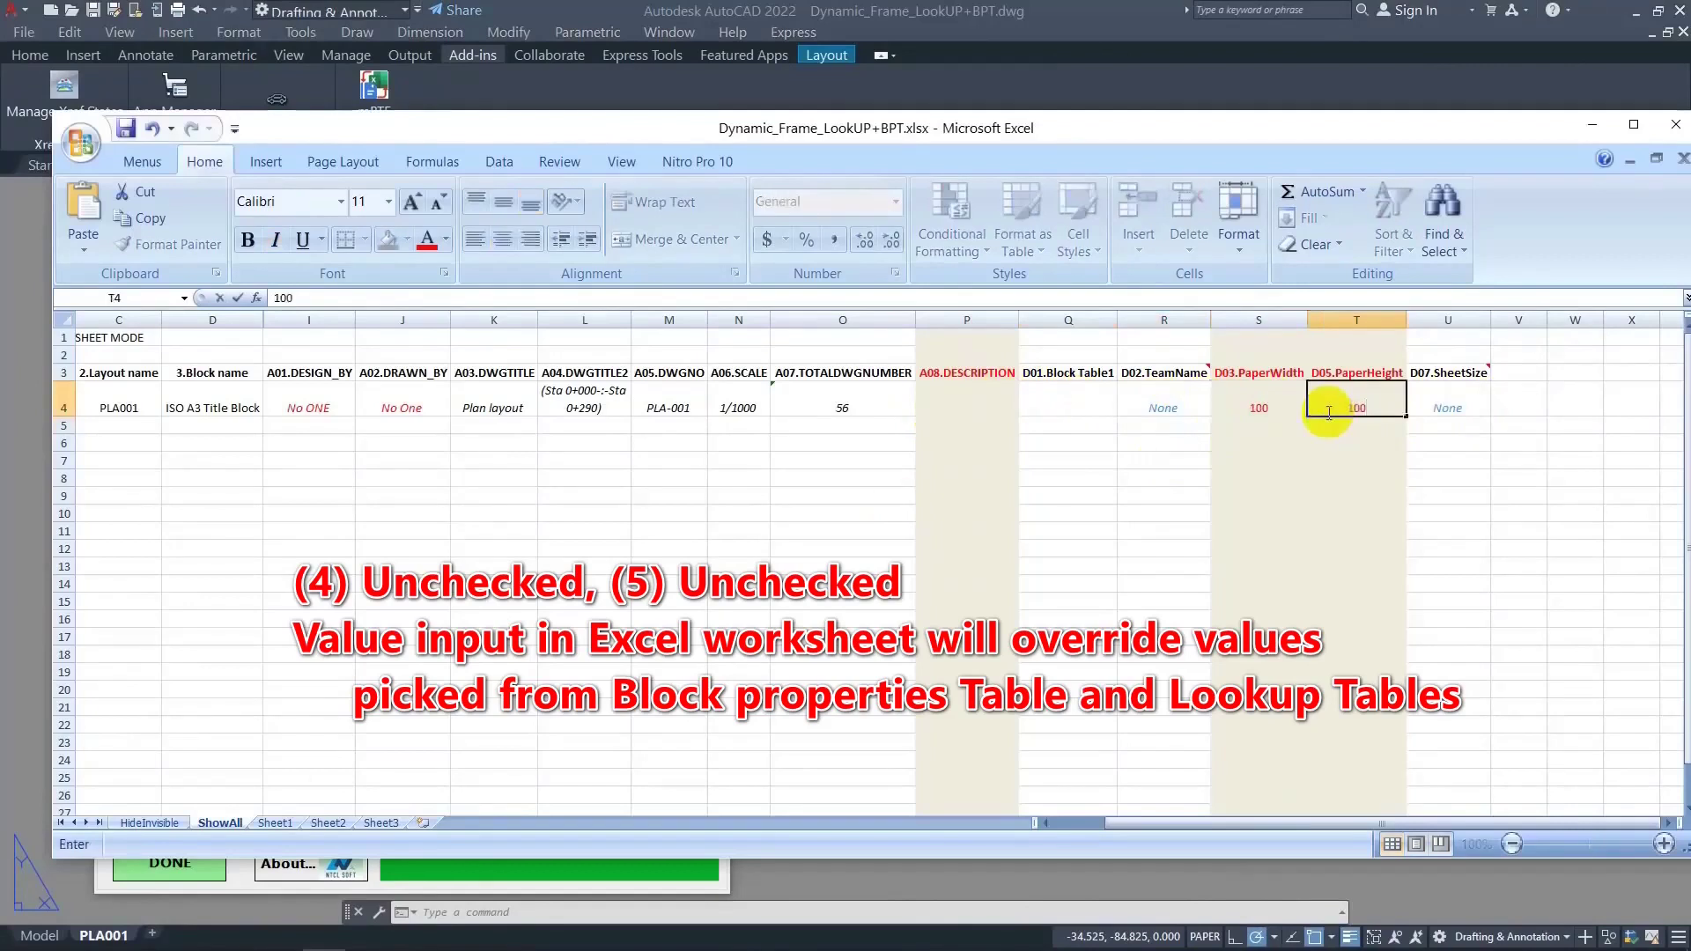
{"action": "left_click", "coordinate": [1256, 403]}
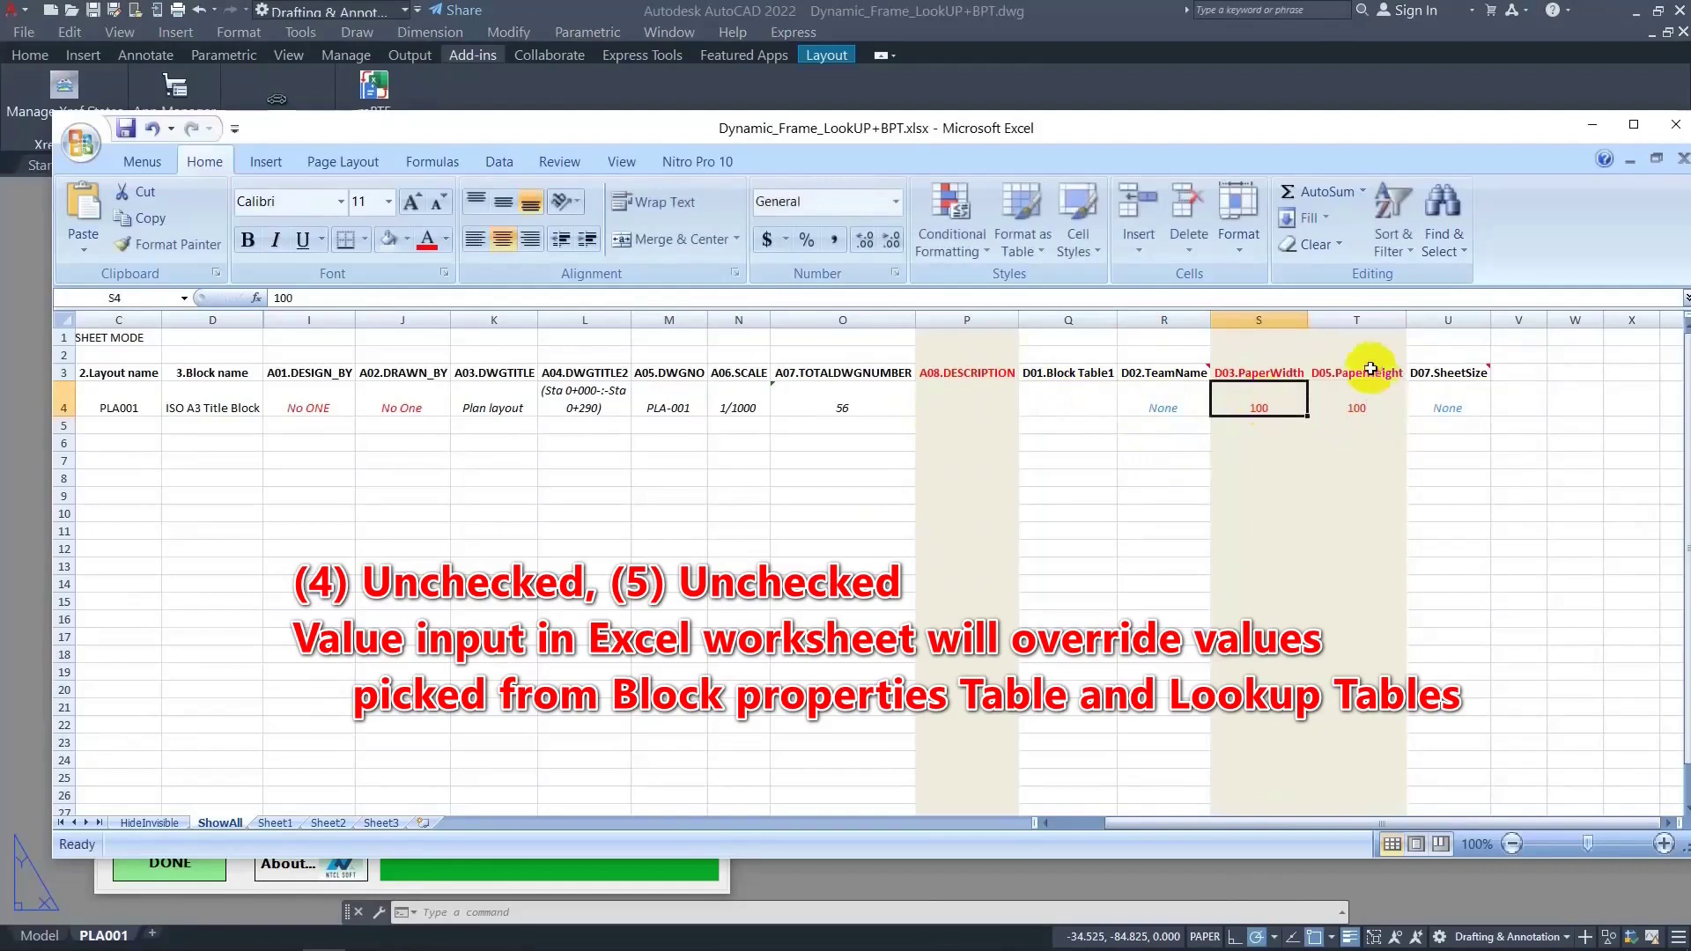
{"action": "left_click", "coordinate": [530, 891]}
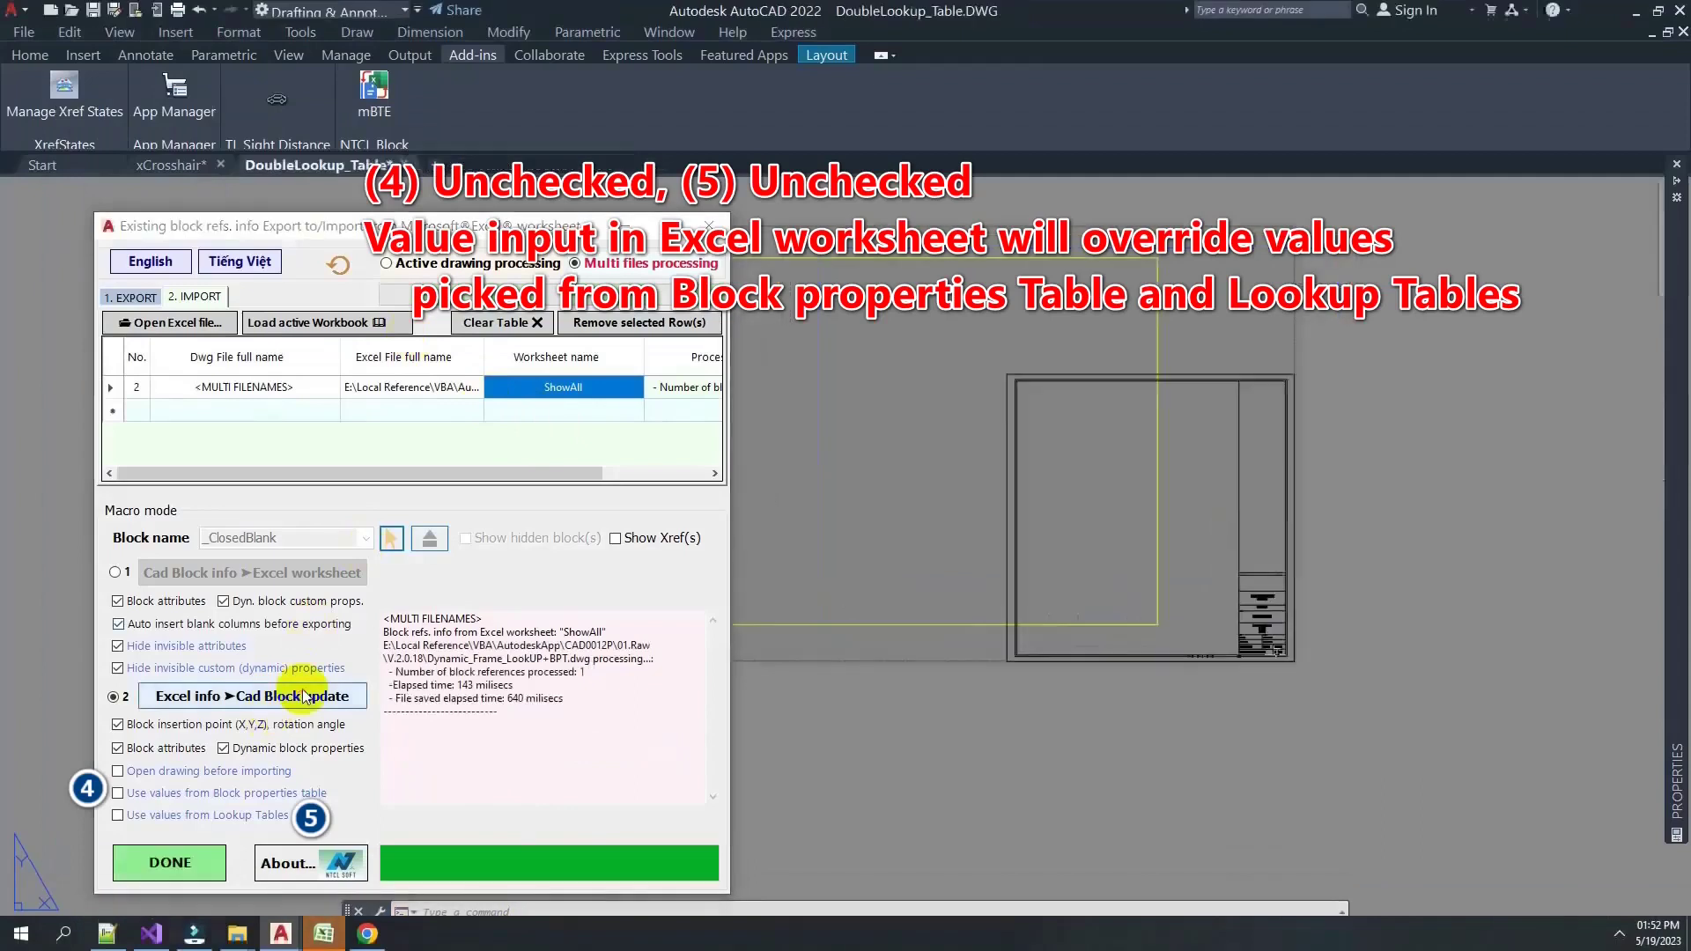
Open the processed Dynamic_Frame_LookUP+BPT drawing and inspect its title block properties
{"action": "right_click", "coordinate": [378, 370]}
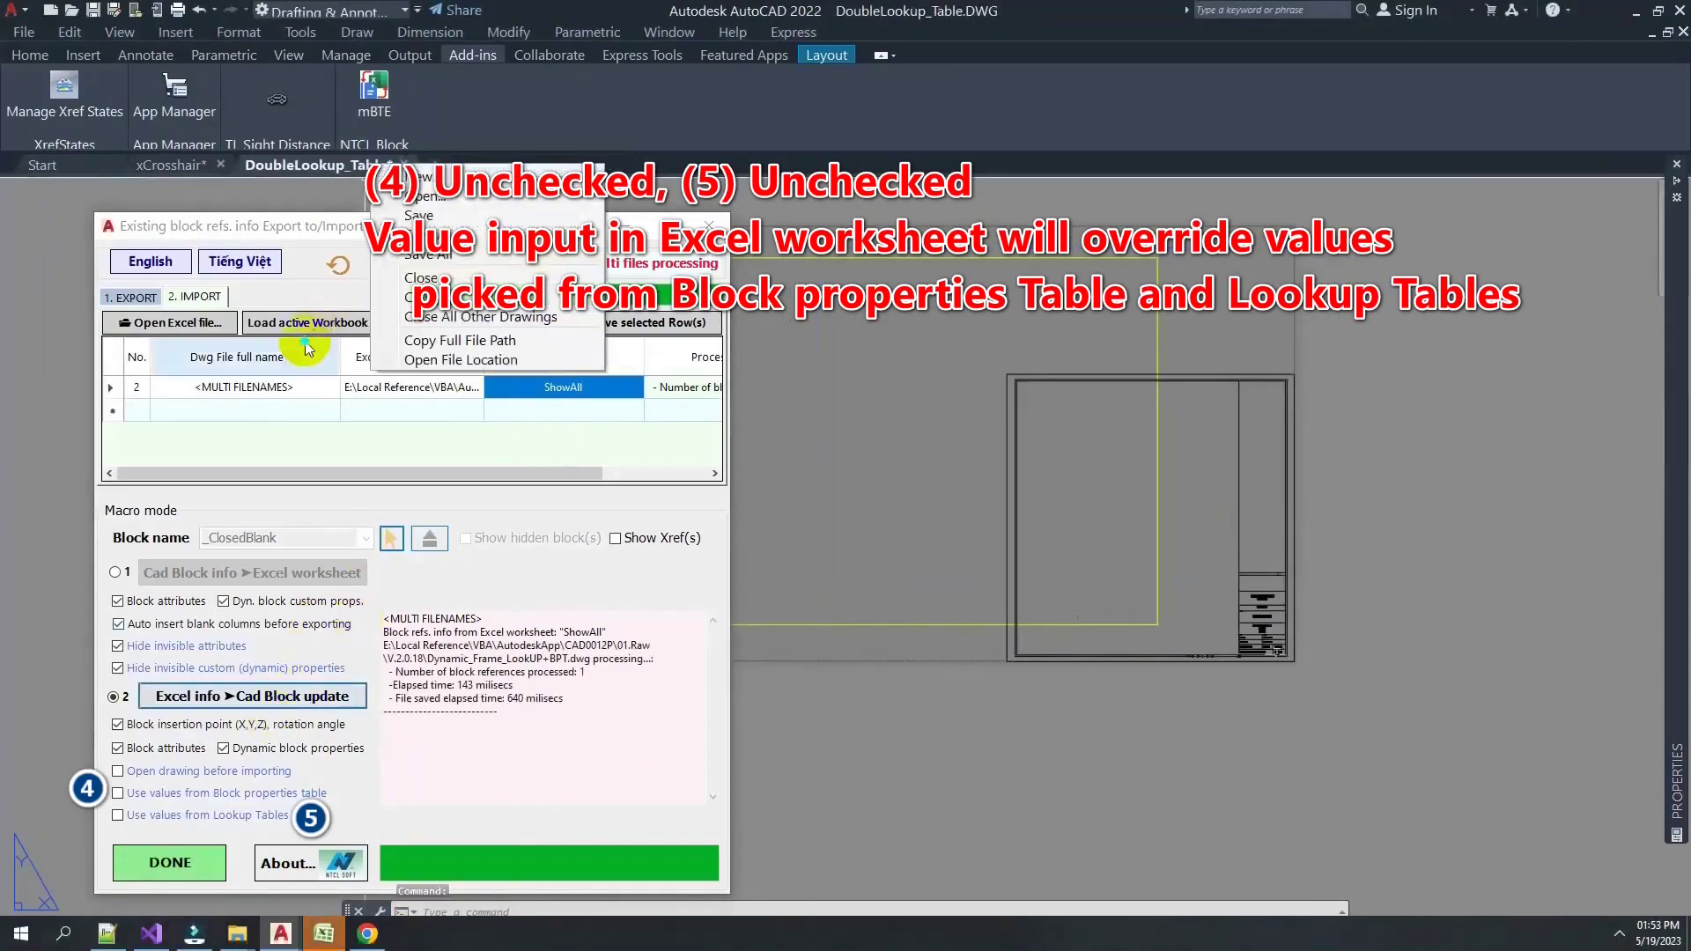
{"action": "right_click", "coordinate": [307, 346]}
{"action": "left_click", "coordinate": [340, 357]}
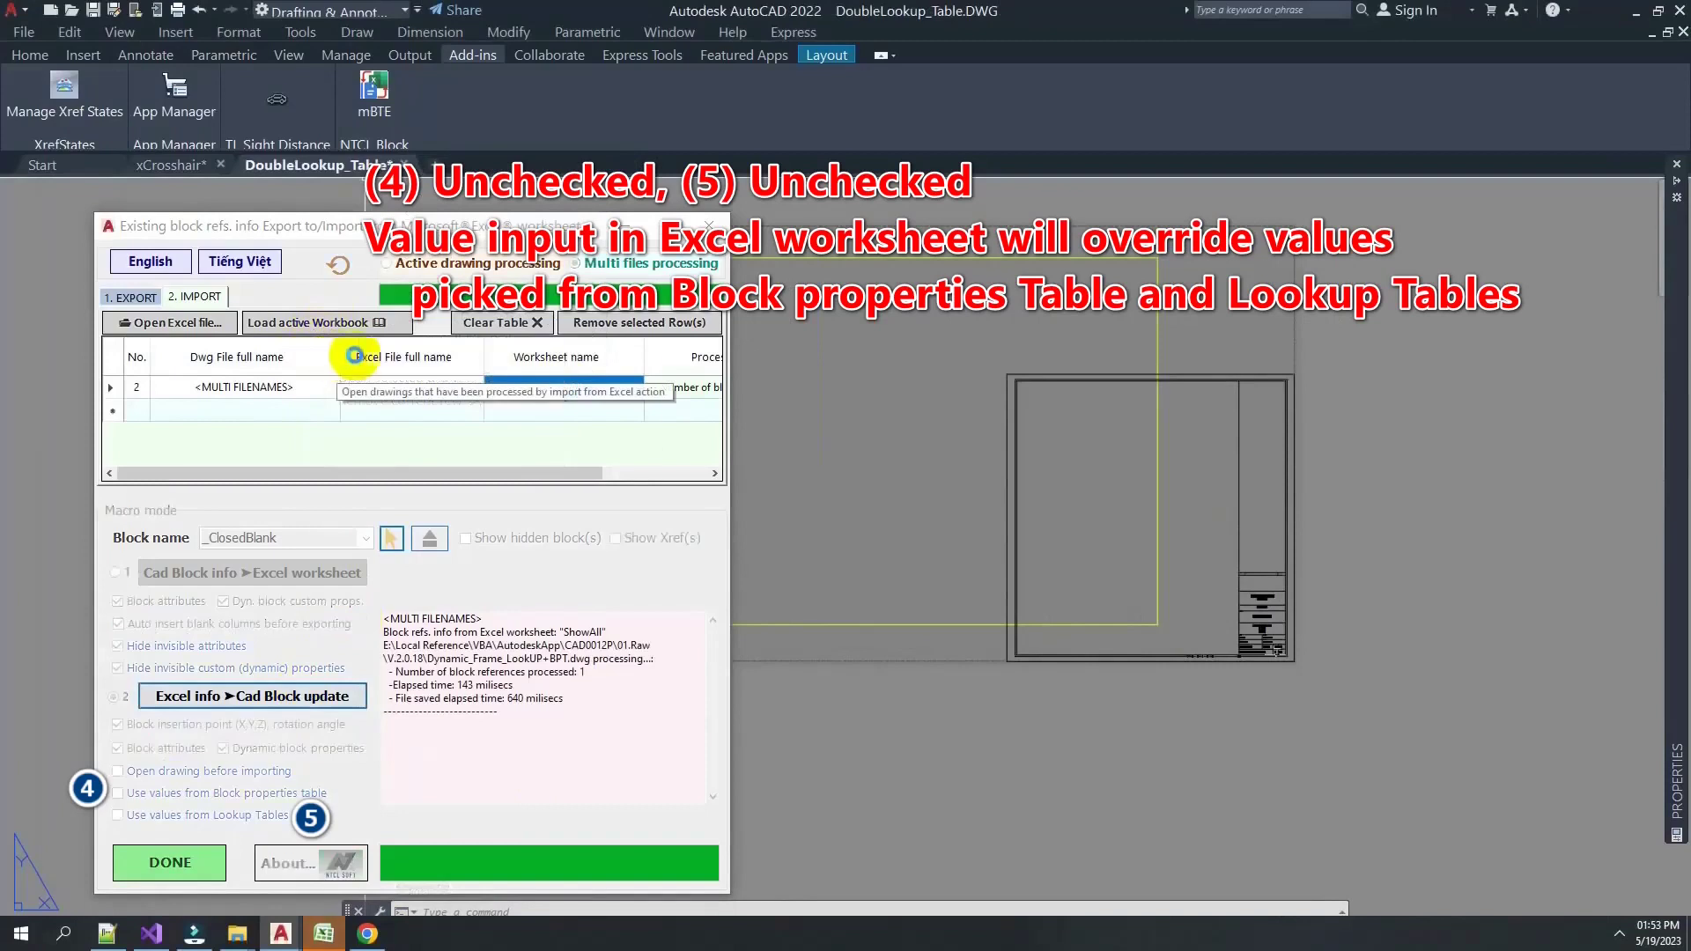
{"action": "left_click", "coordinate": [893, 521]}
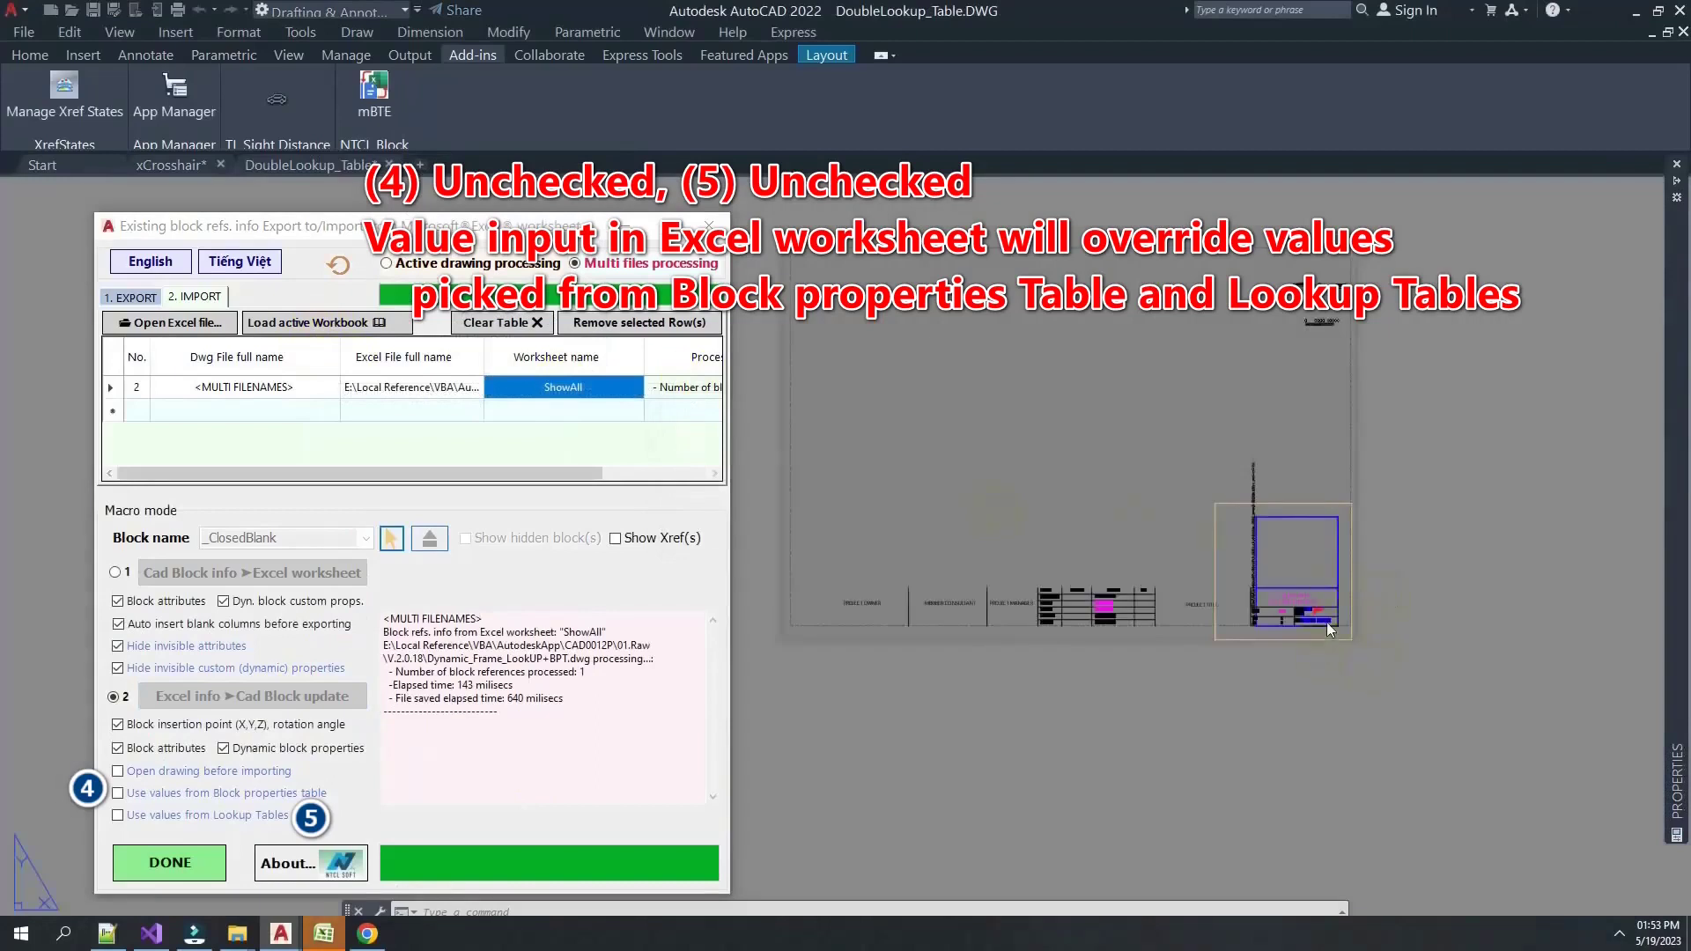
{"action": "left_click", "coordinate": [1619, 690]}
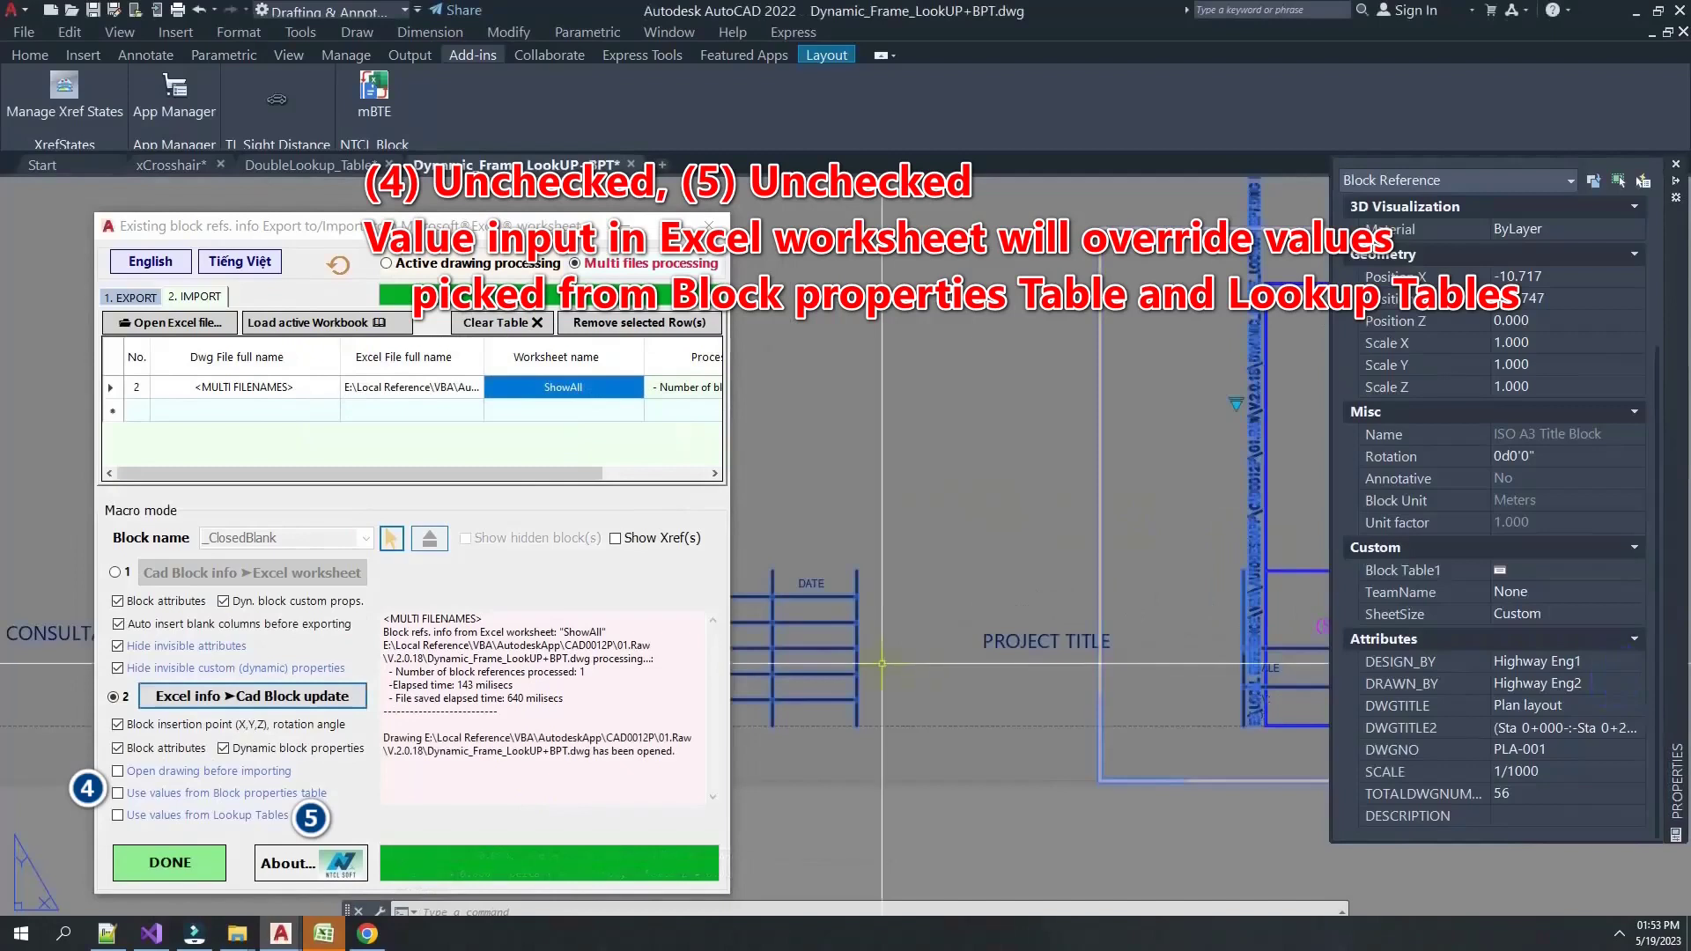
Turn on the block-properties-table and lookup-table import options (4) and (5)
{"action": "key", "text": "ctrl+1"}
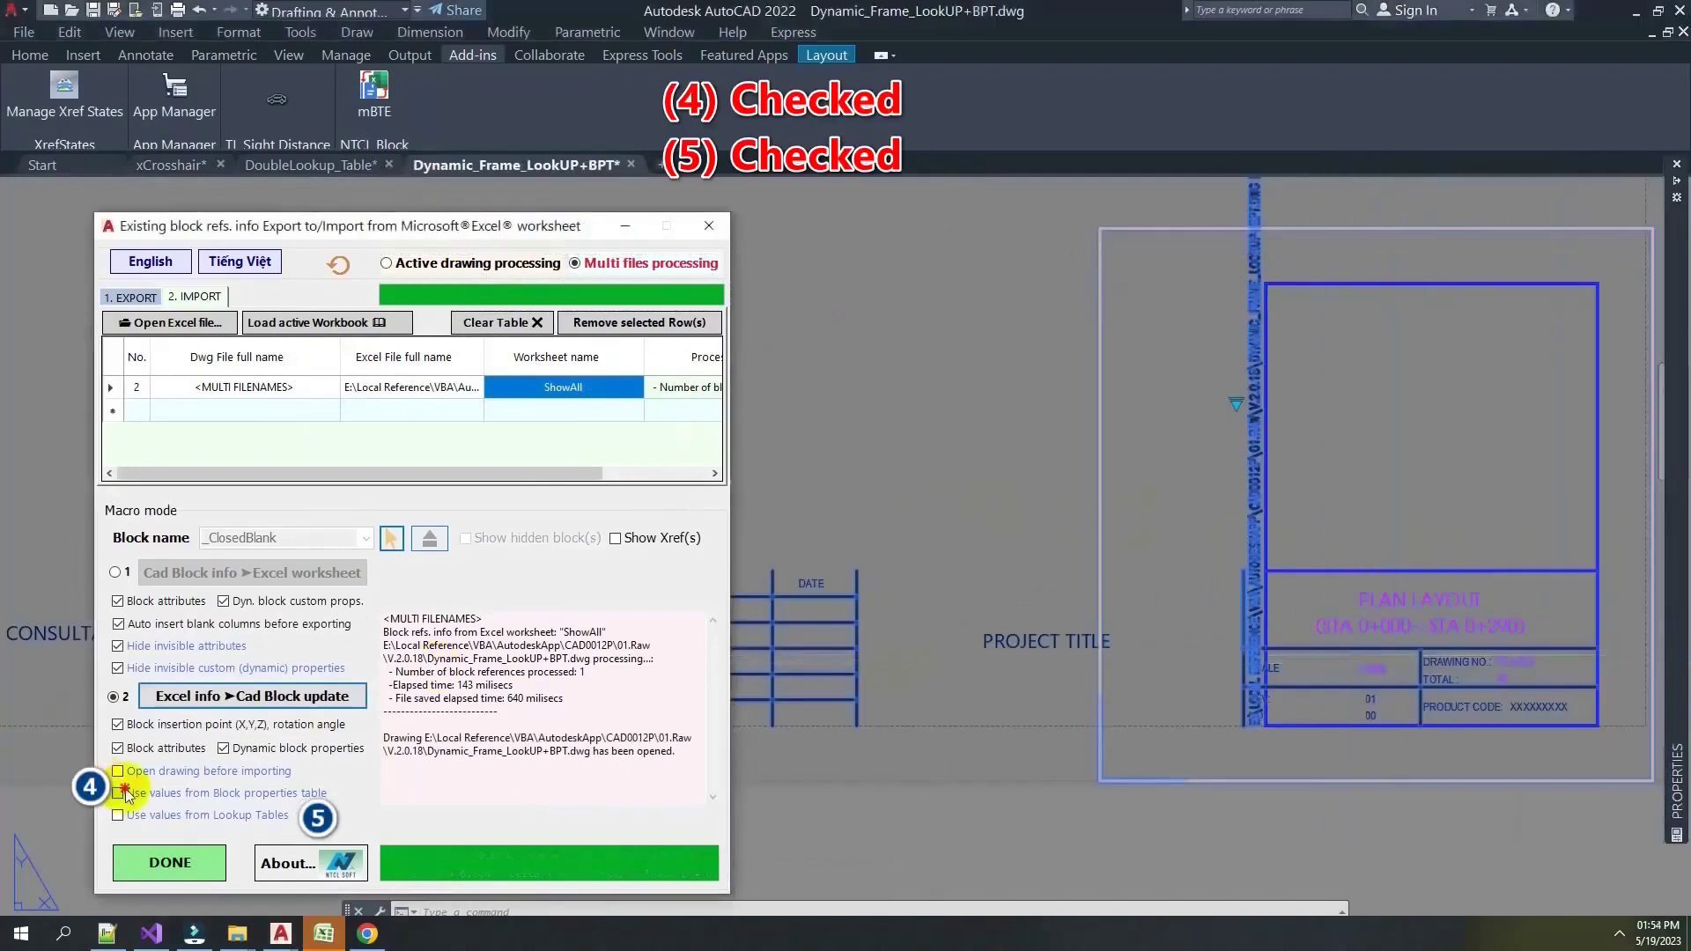
{"action": "left_click", "coordinate": [117, 793]}
{"action": "left_click", "coordinate": [319, 932]}
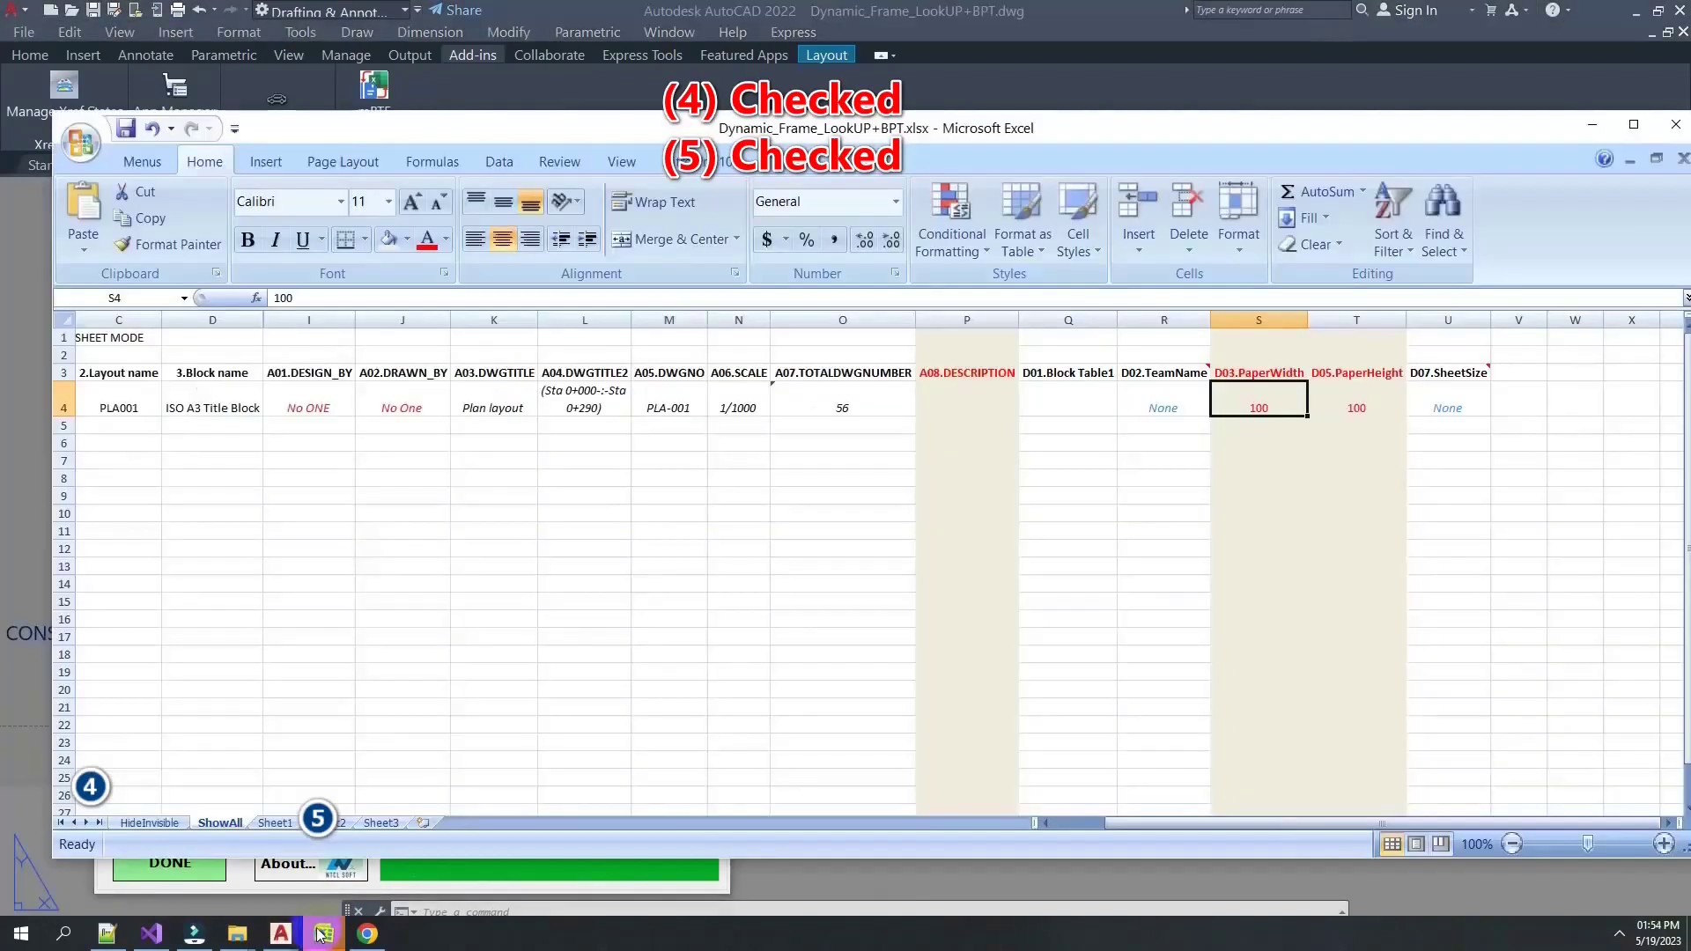
Enter A0 as SheetSize in U4 and TeamStructure as TeamName in R4
{"action": "left_click", "coordinate": [1473, 413]}
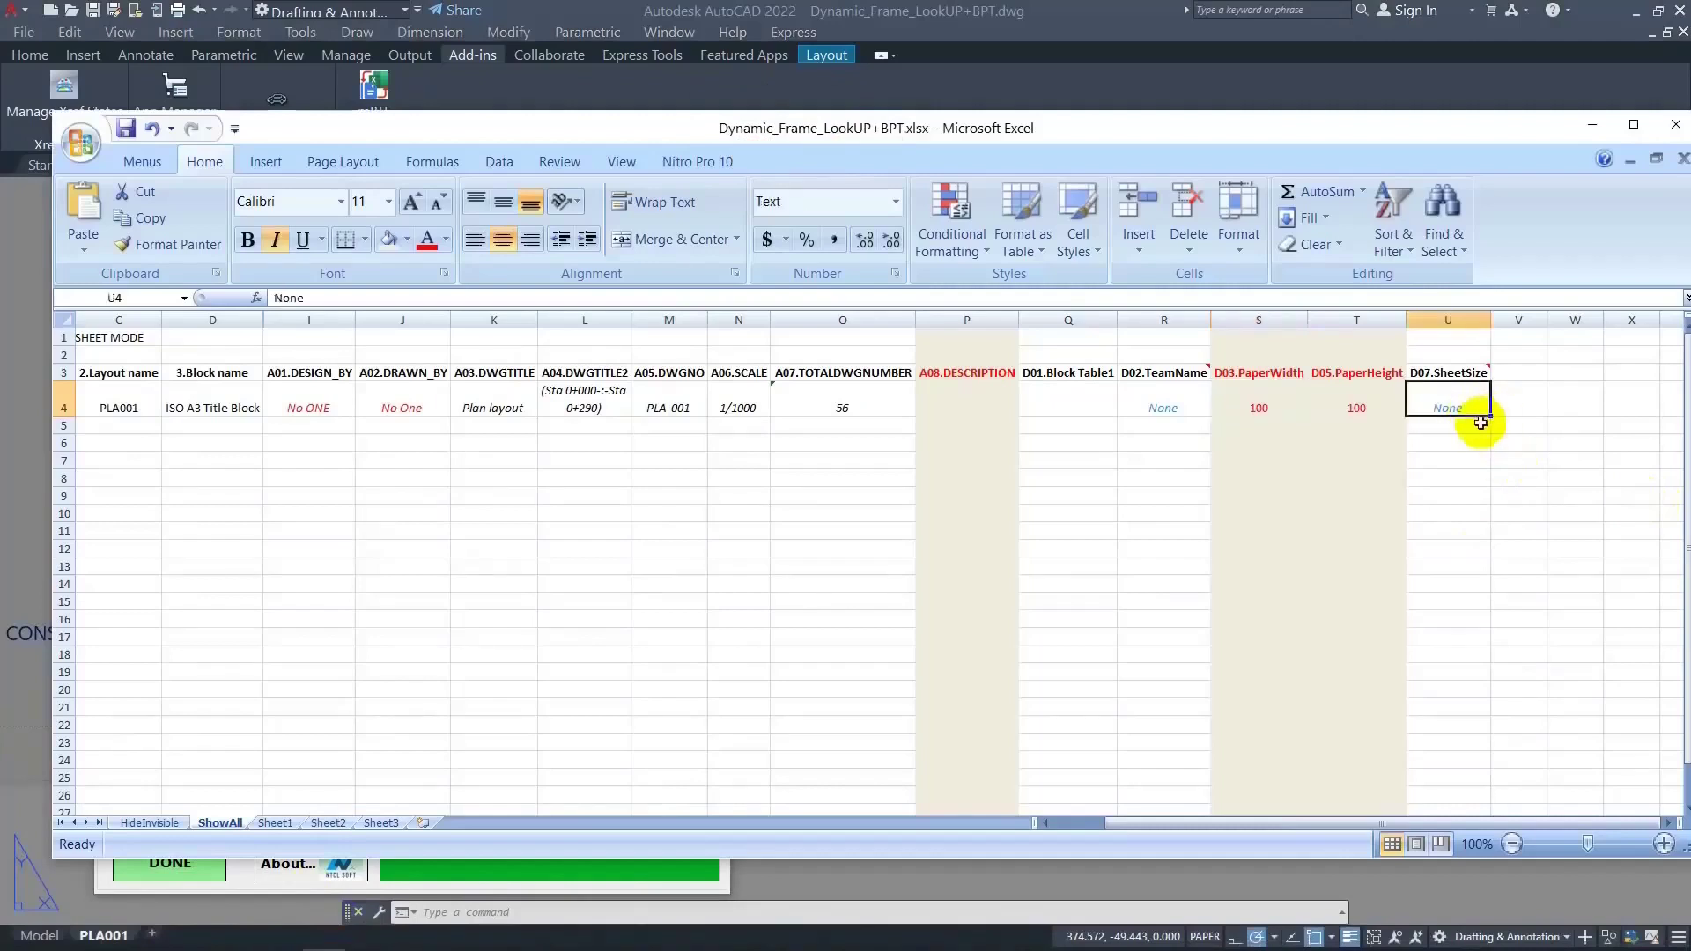
{"action": "mouse_move", "coordinate": [1467, 373]}
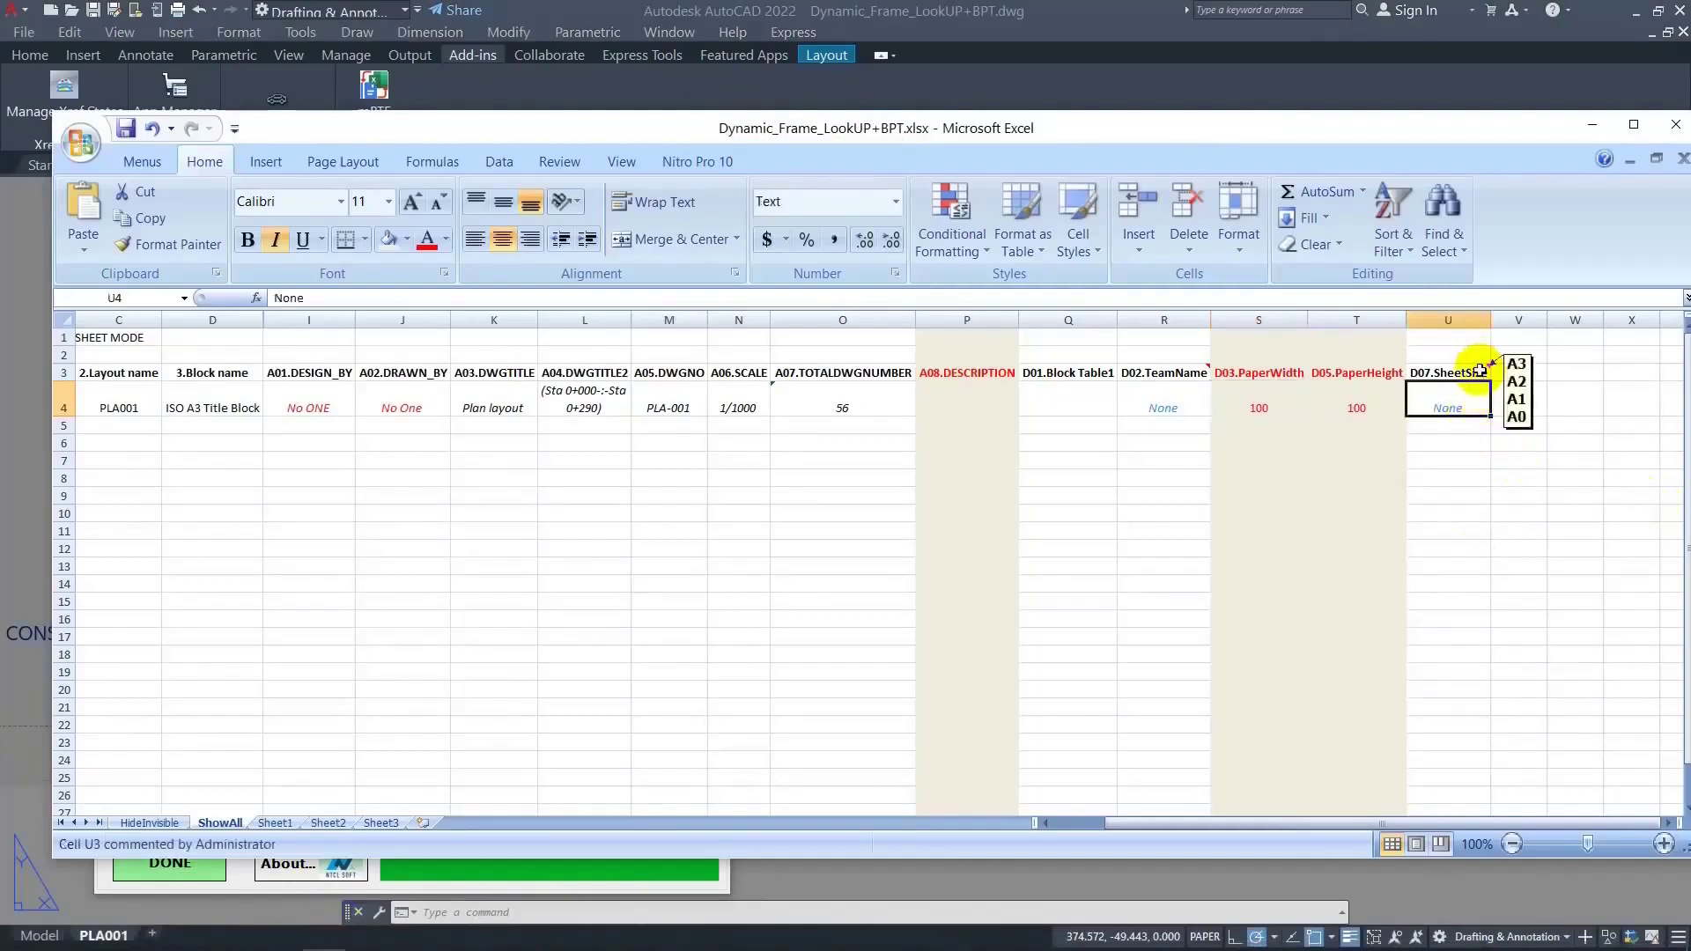
{"action": "type", "text": "A0"}
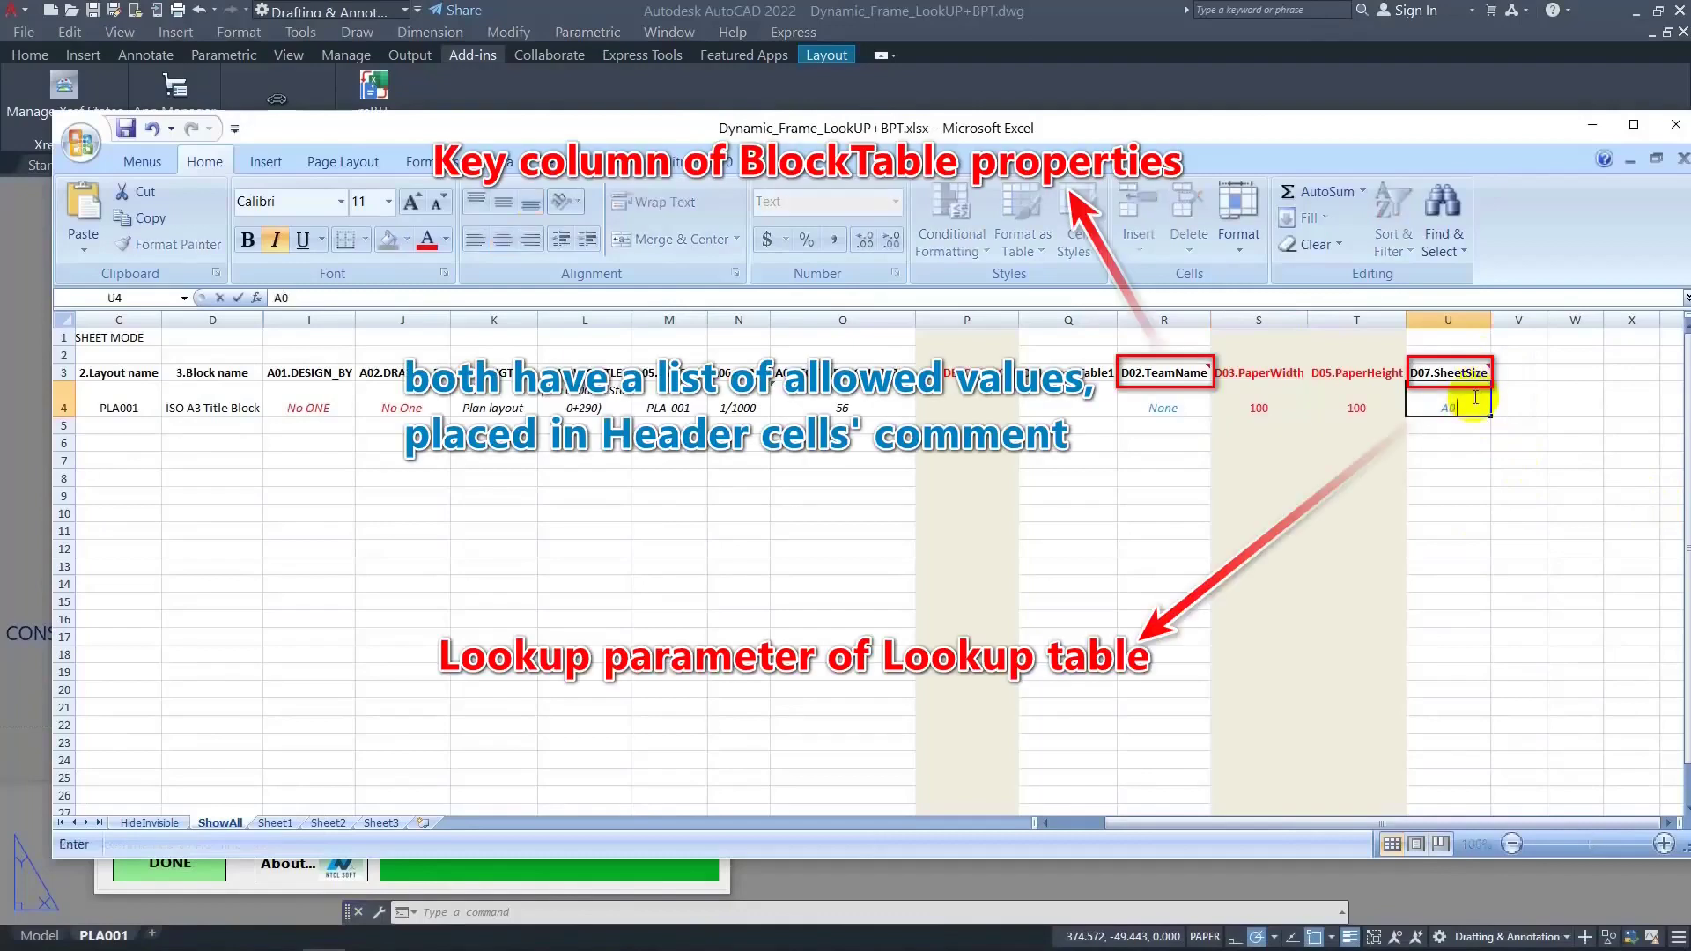
{"action": "left_click", "coordinate": [1455, 456]}
{"action": "mouse_move", "coordinate": [1164, 373]}
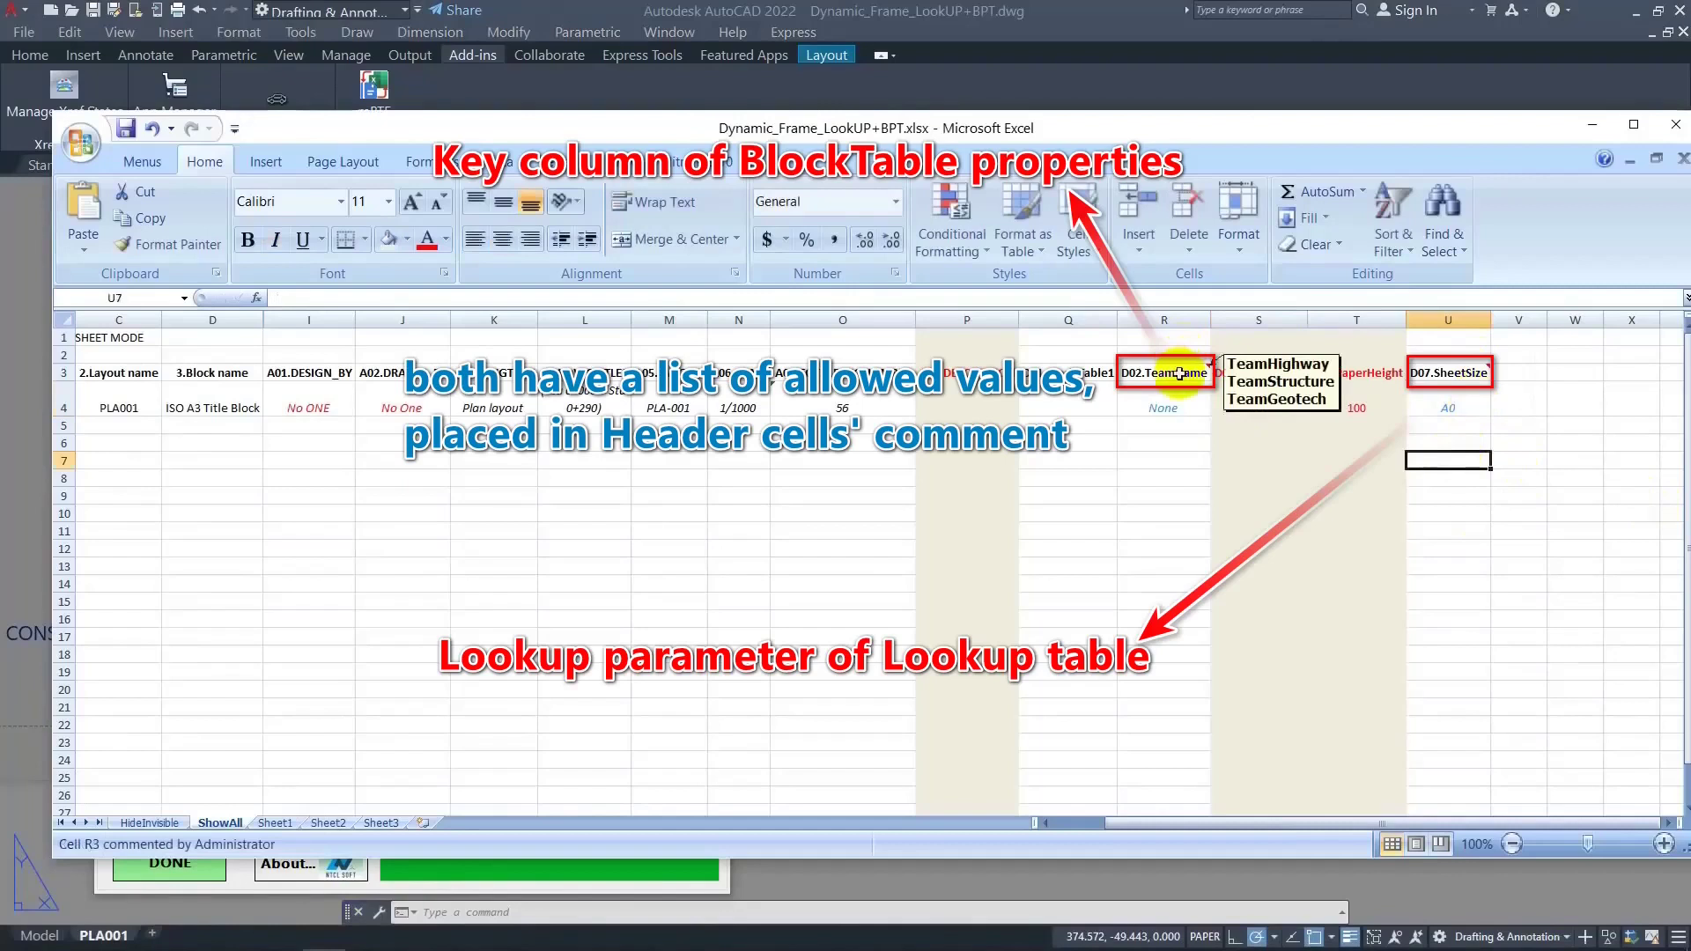
{"action": "left_click", "coordinate": [1179, 404]}
{"action": "type", "text": "TeamStructure"}
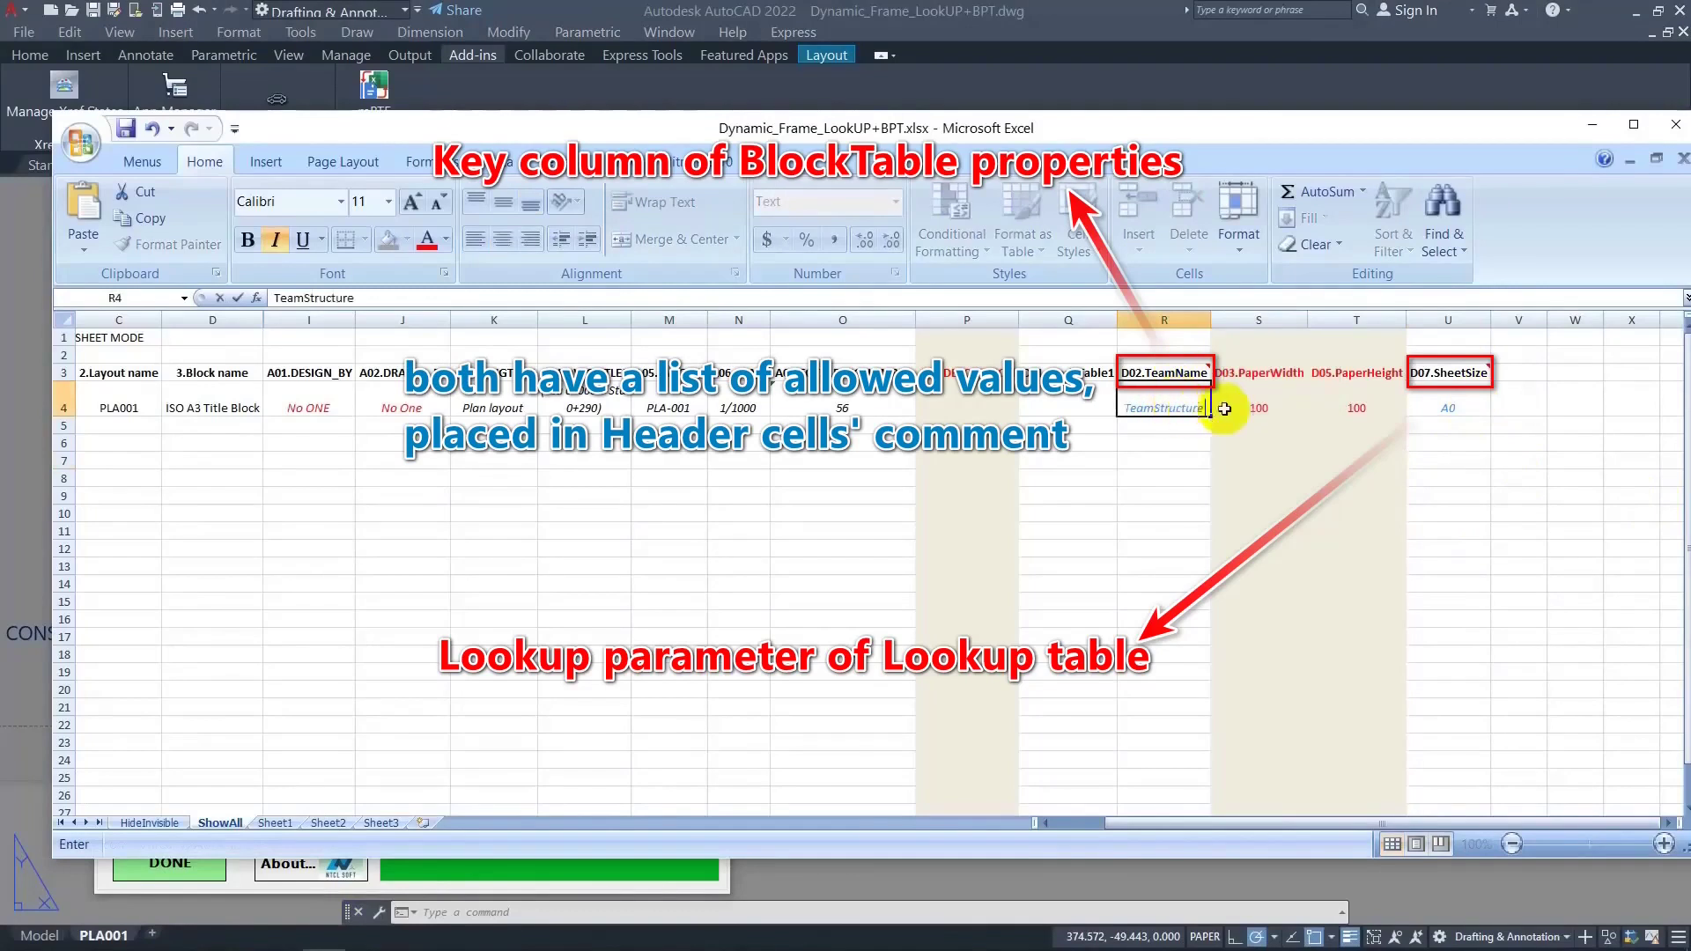
{"action": "left_click", "coordinate": [1241, 409]}
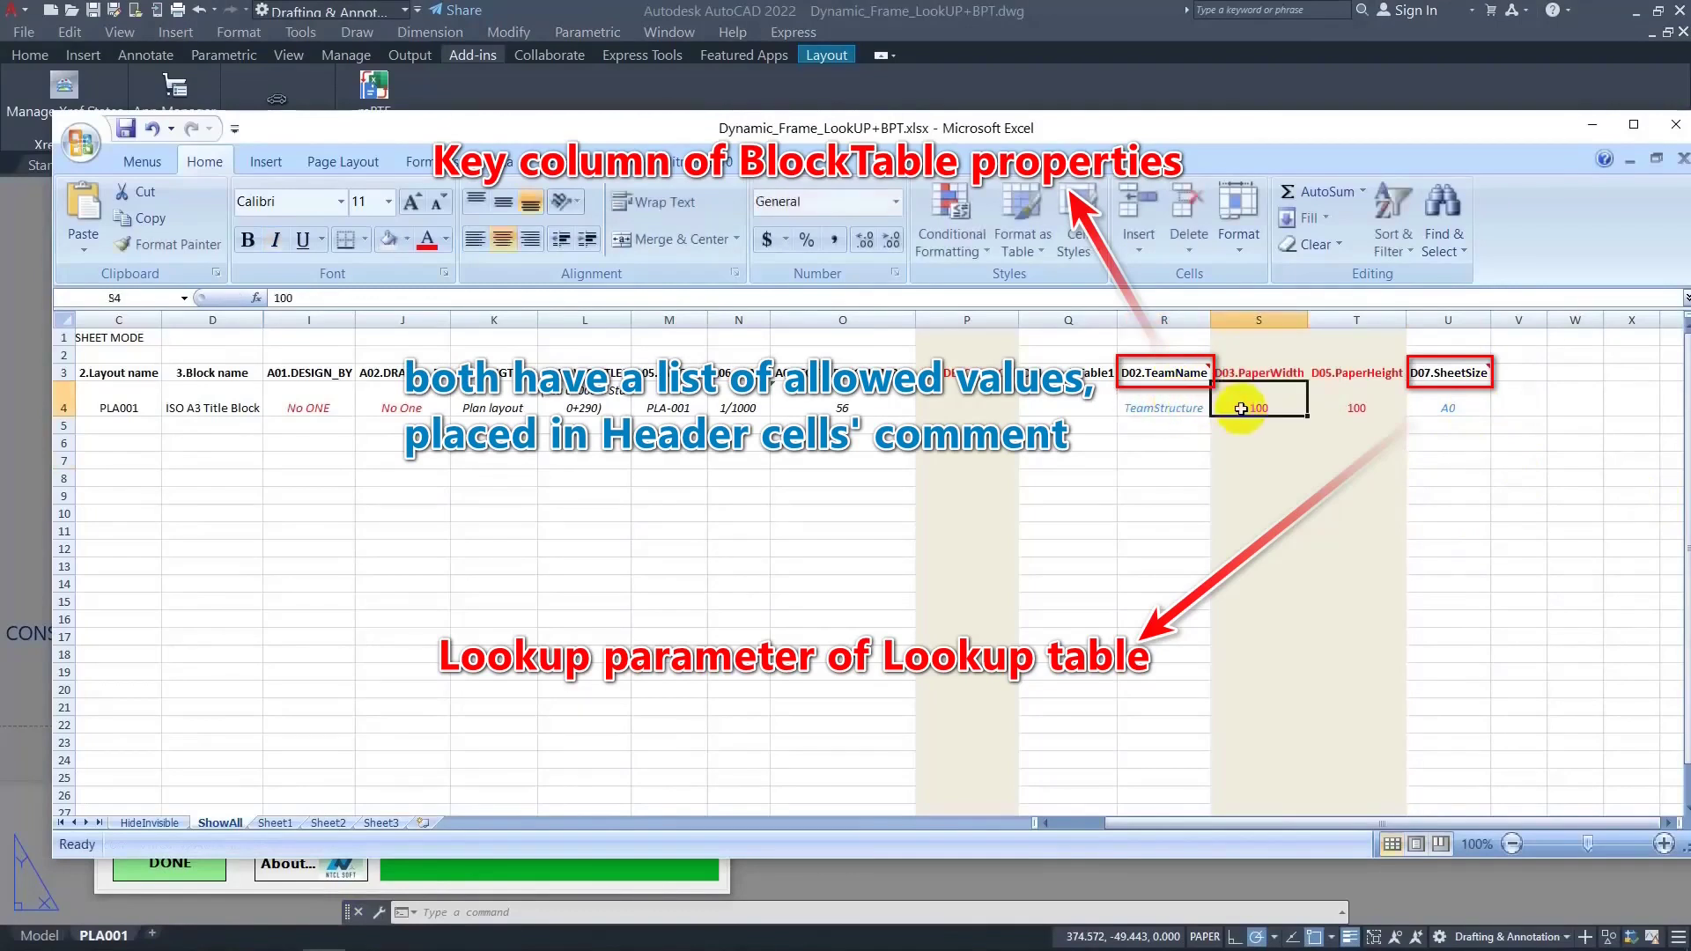
{"action": "left_click", "coordinate": [1172, 407]}
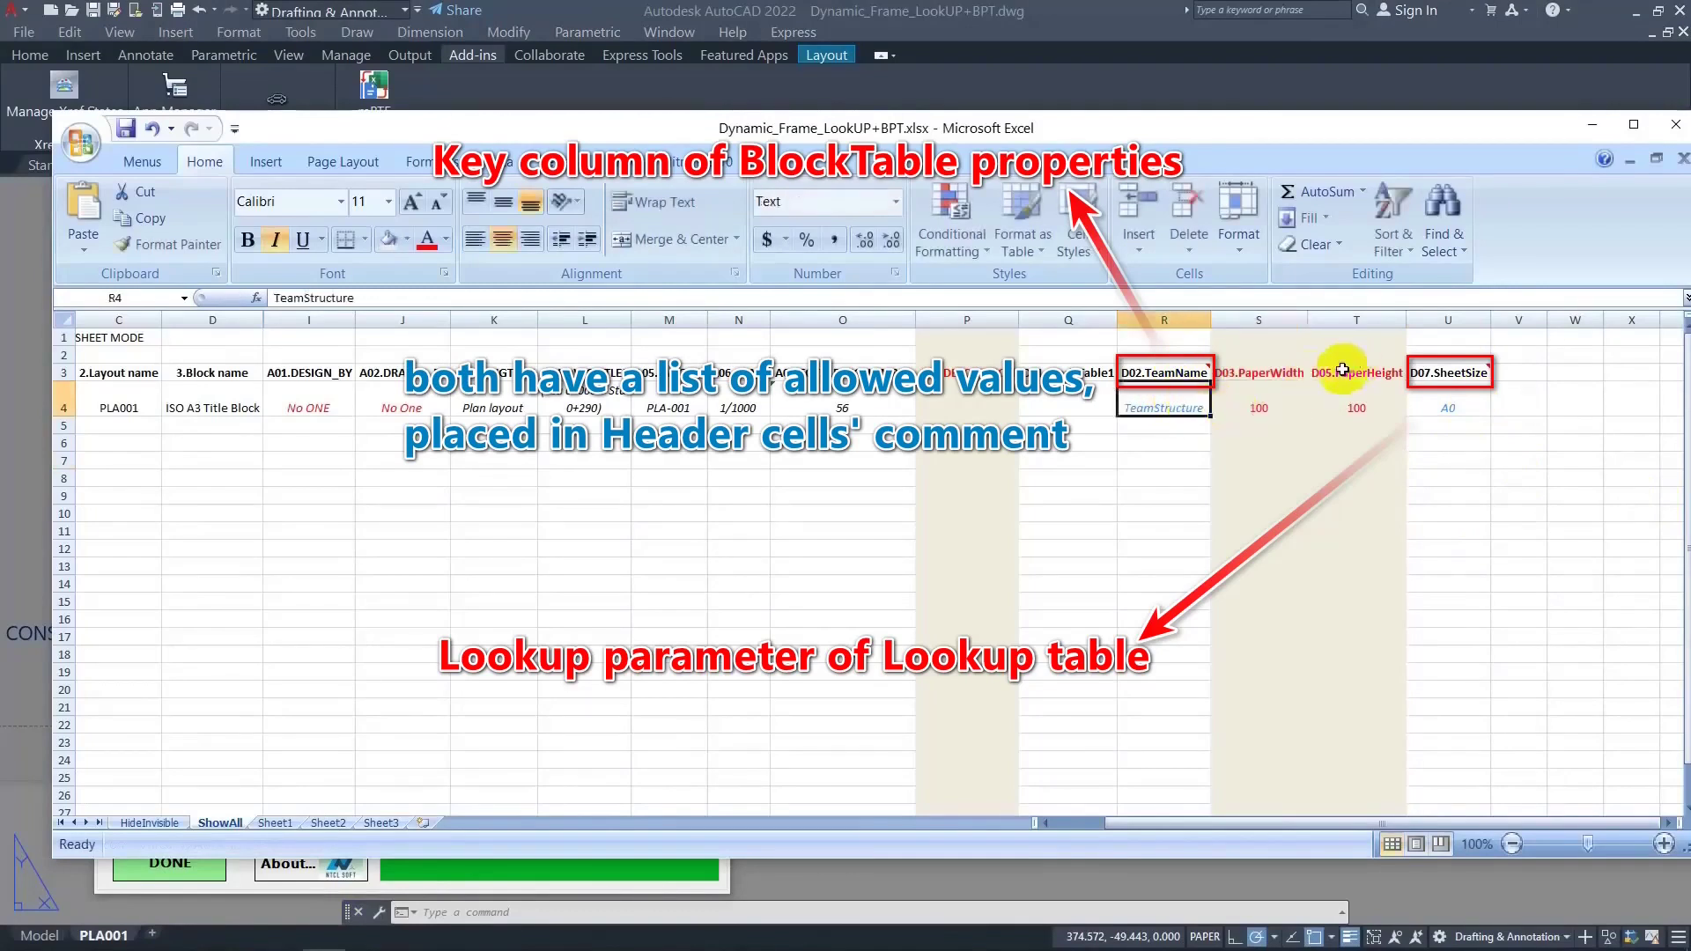
Re-run the Cad Block update from Excel with Open drawing before importing checked
{"action": "left_click", "coordinate": [1181, 872]}
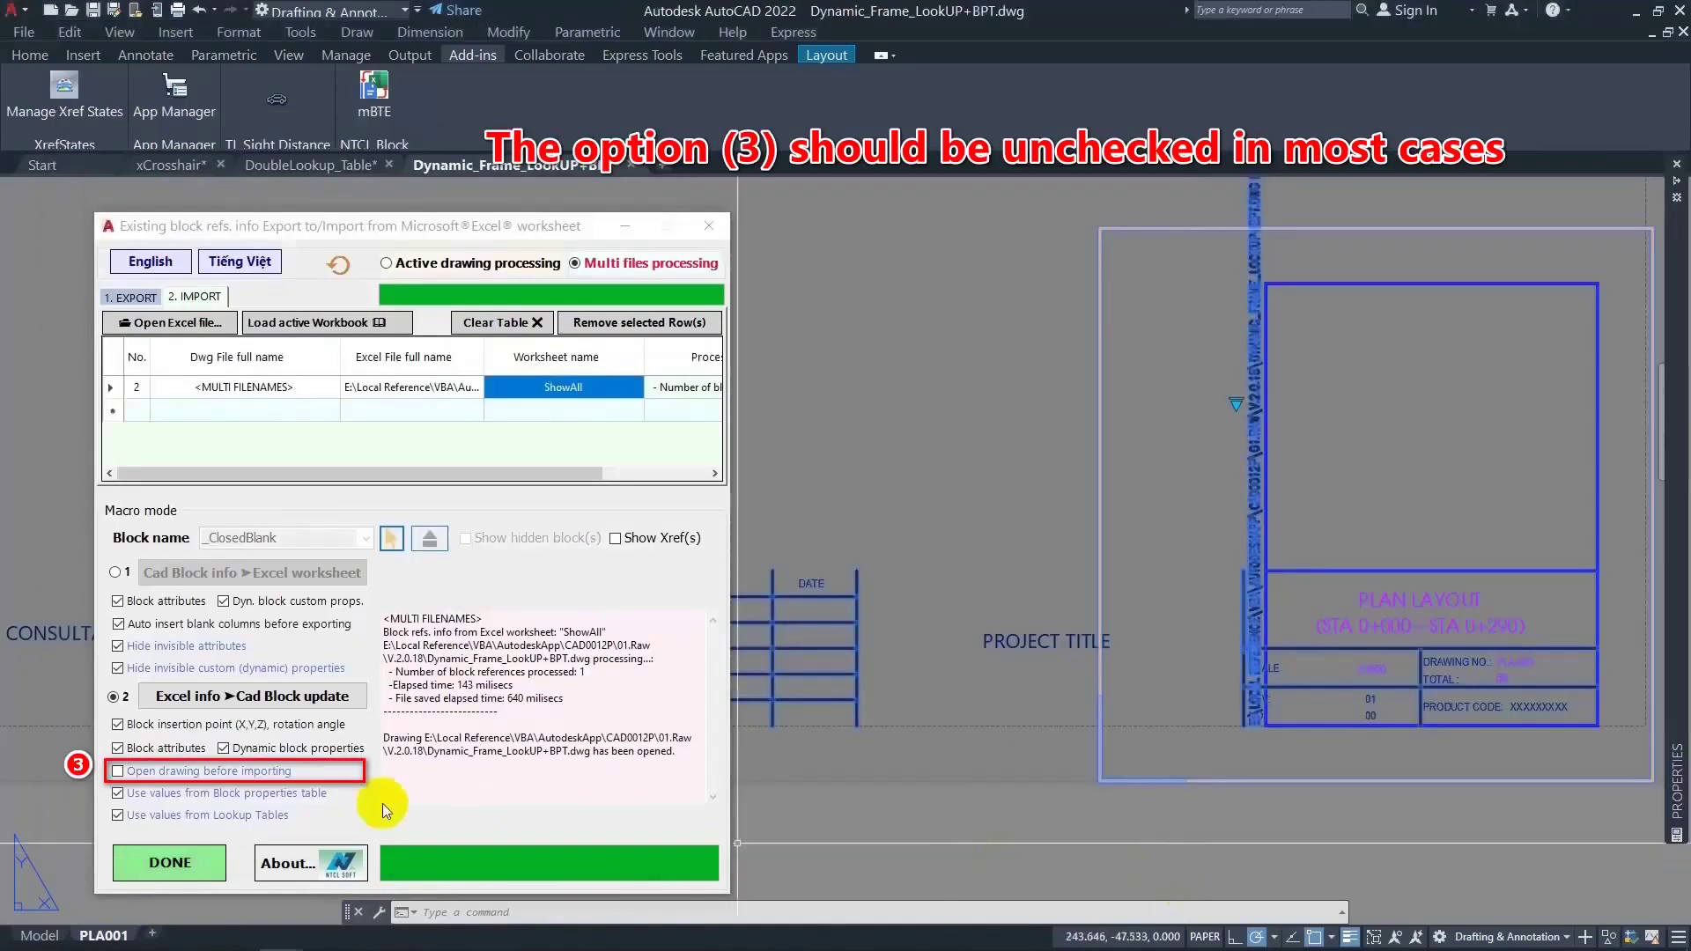
{"action": "left_click", "coordinate": [286, 701]}
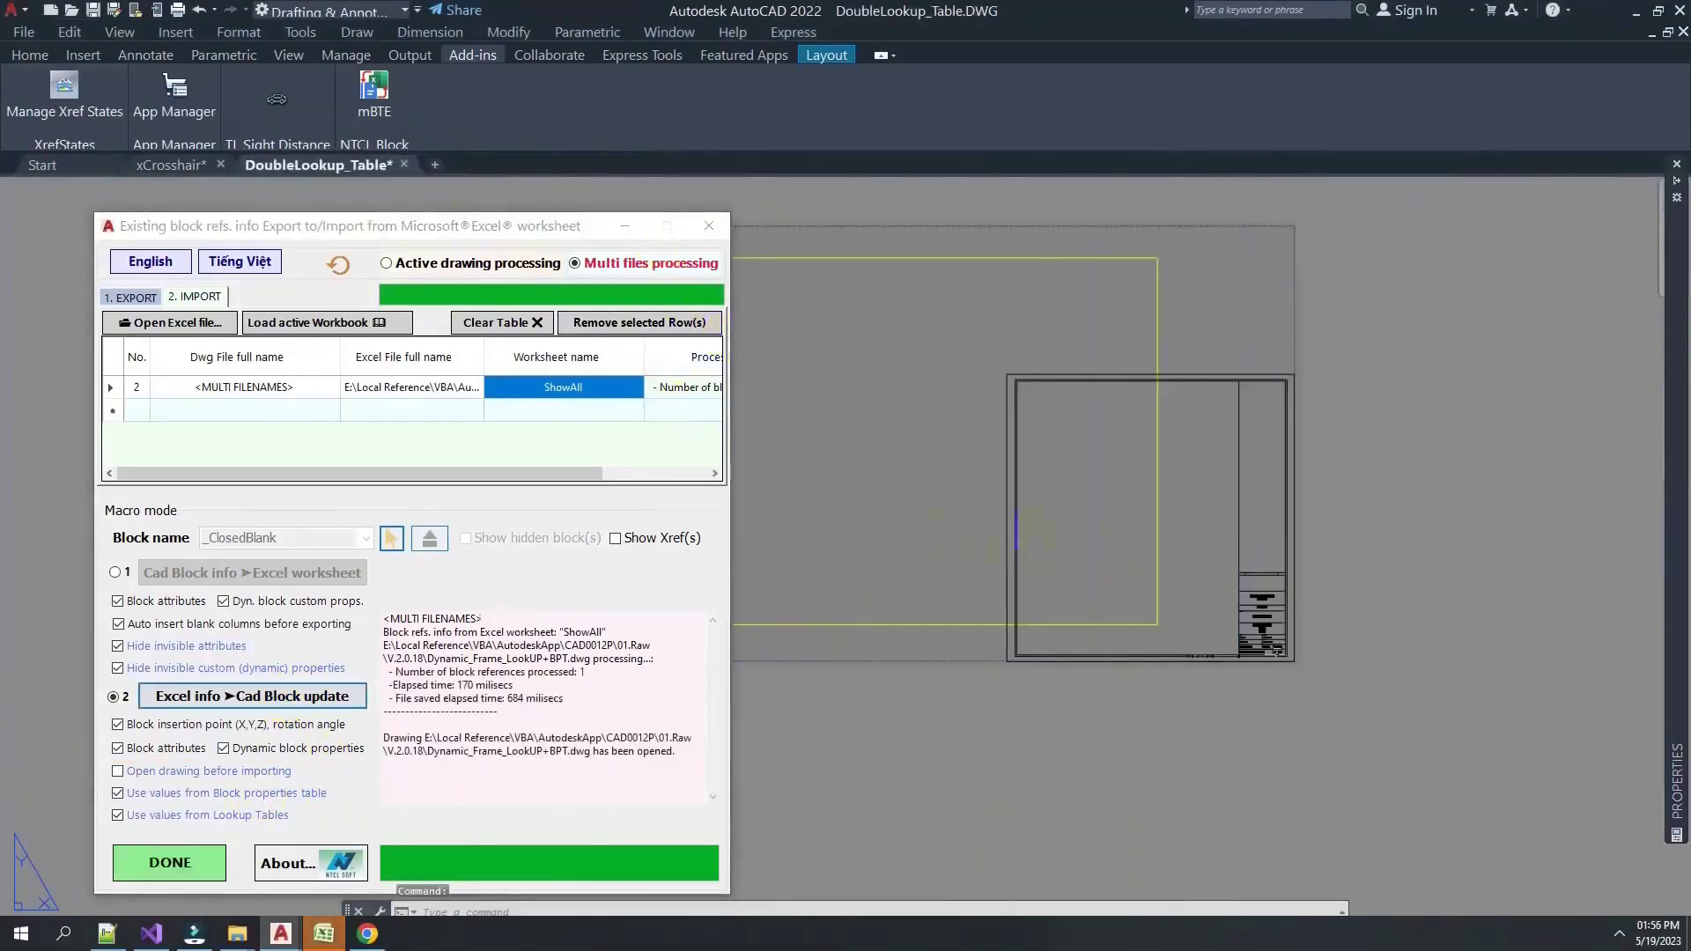
{"action": "left_click", "coordinate": [255, 775]}
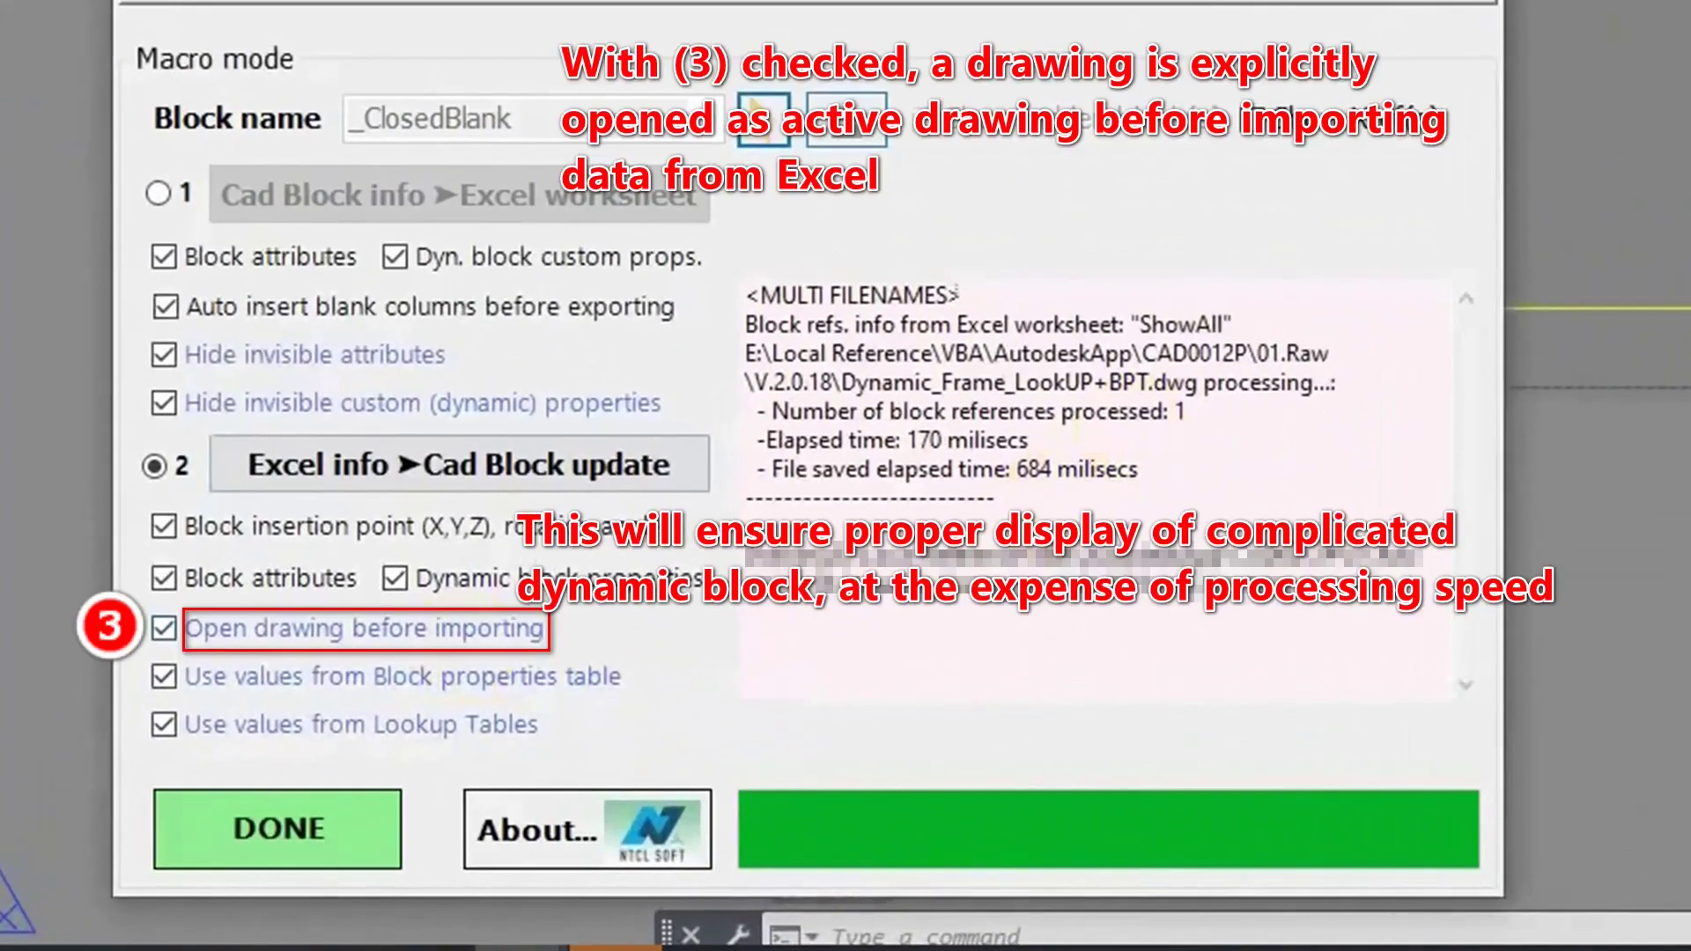
{"action": "left_click", "coordinate": [559, 455]}
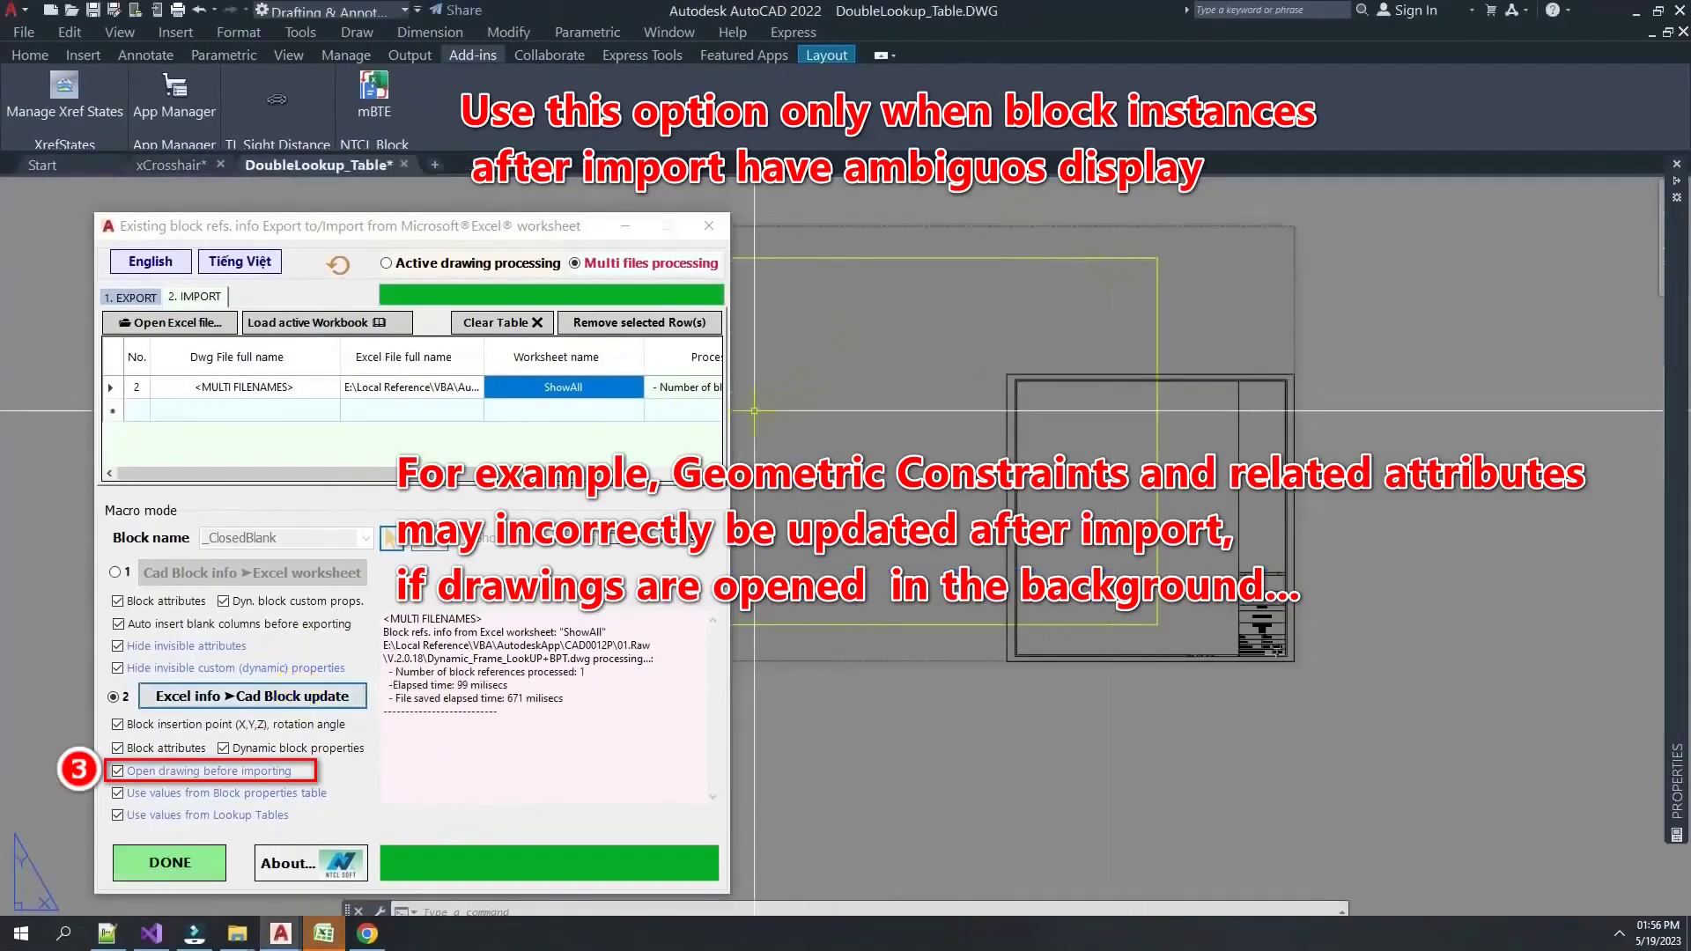
Open the processed drawing set and confirm opening Dynamic_Frame_LookUP+BPT.dwg
{"action": "right_click", "coordinate": [699, 393]}
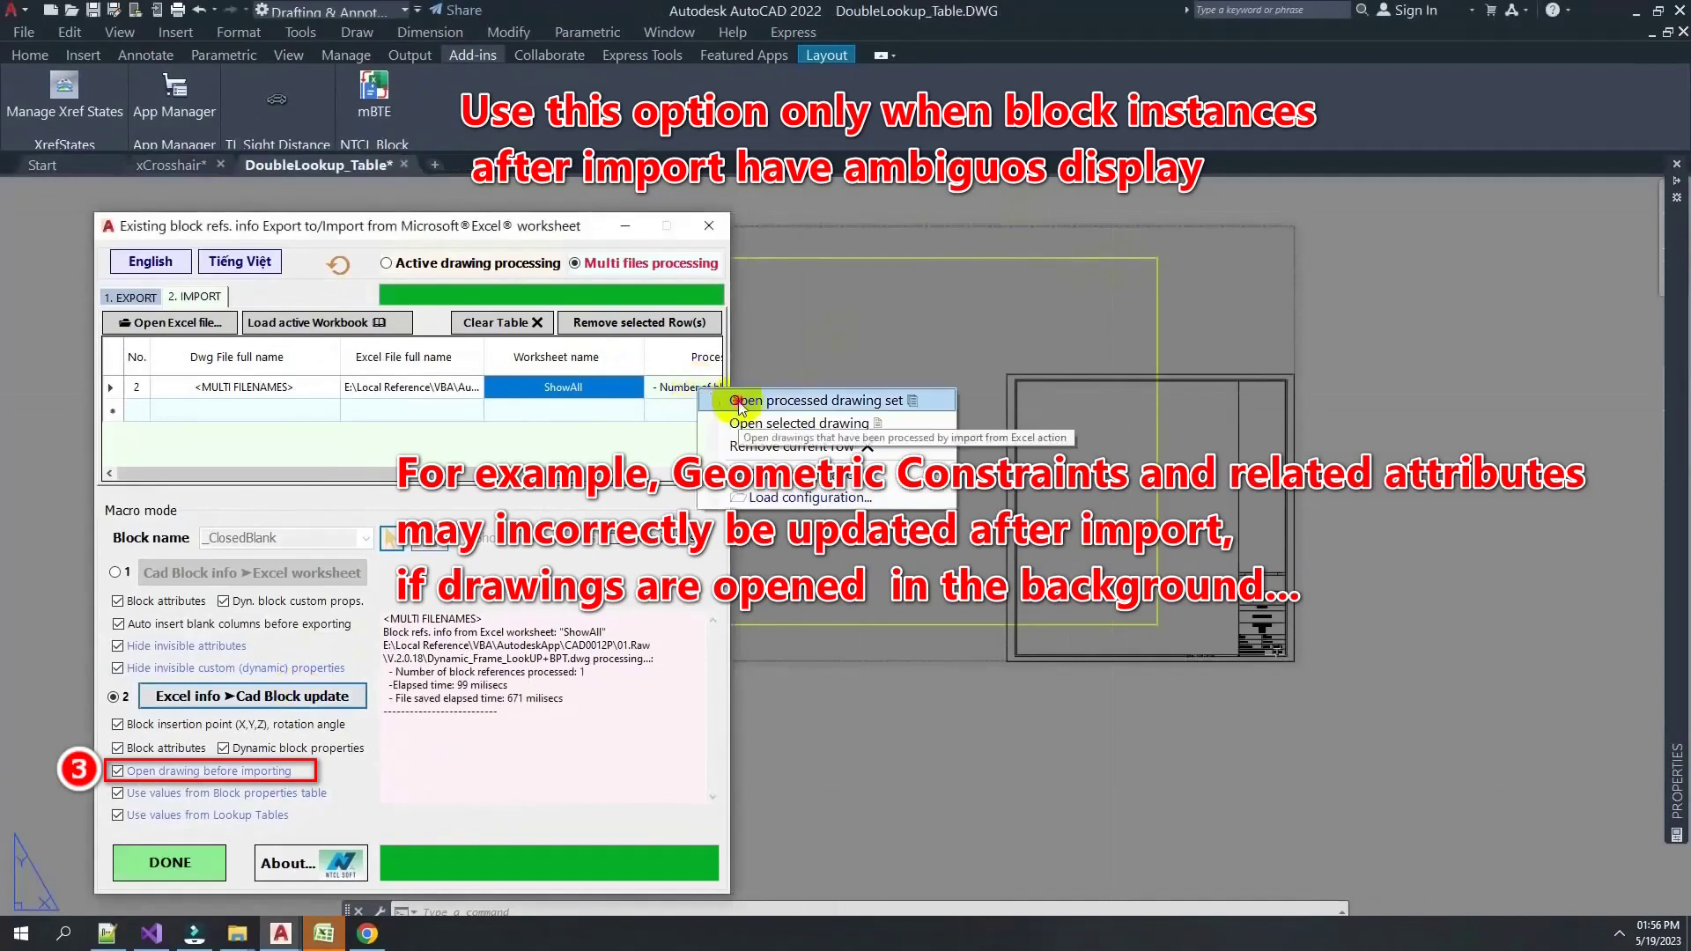
{"action": "left_click", "coordinate": [992, 437]}
{"action": "left_click", "coordinate": [524, 606]}
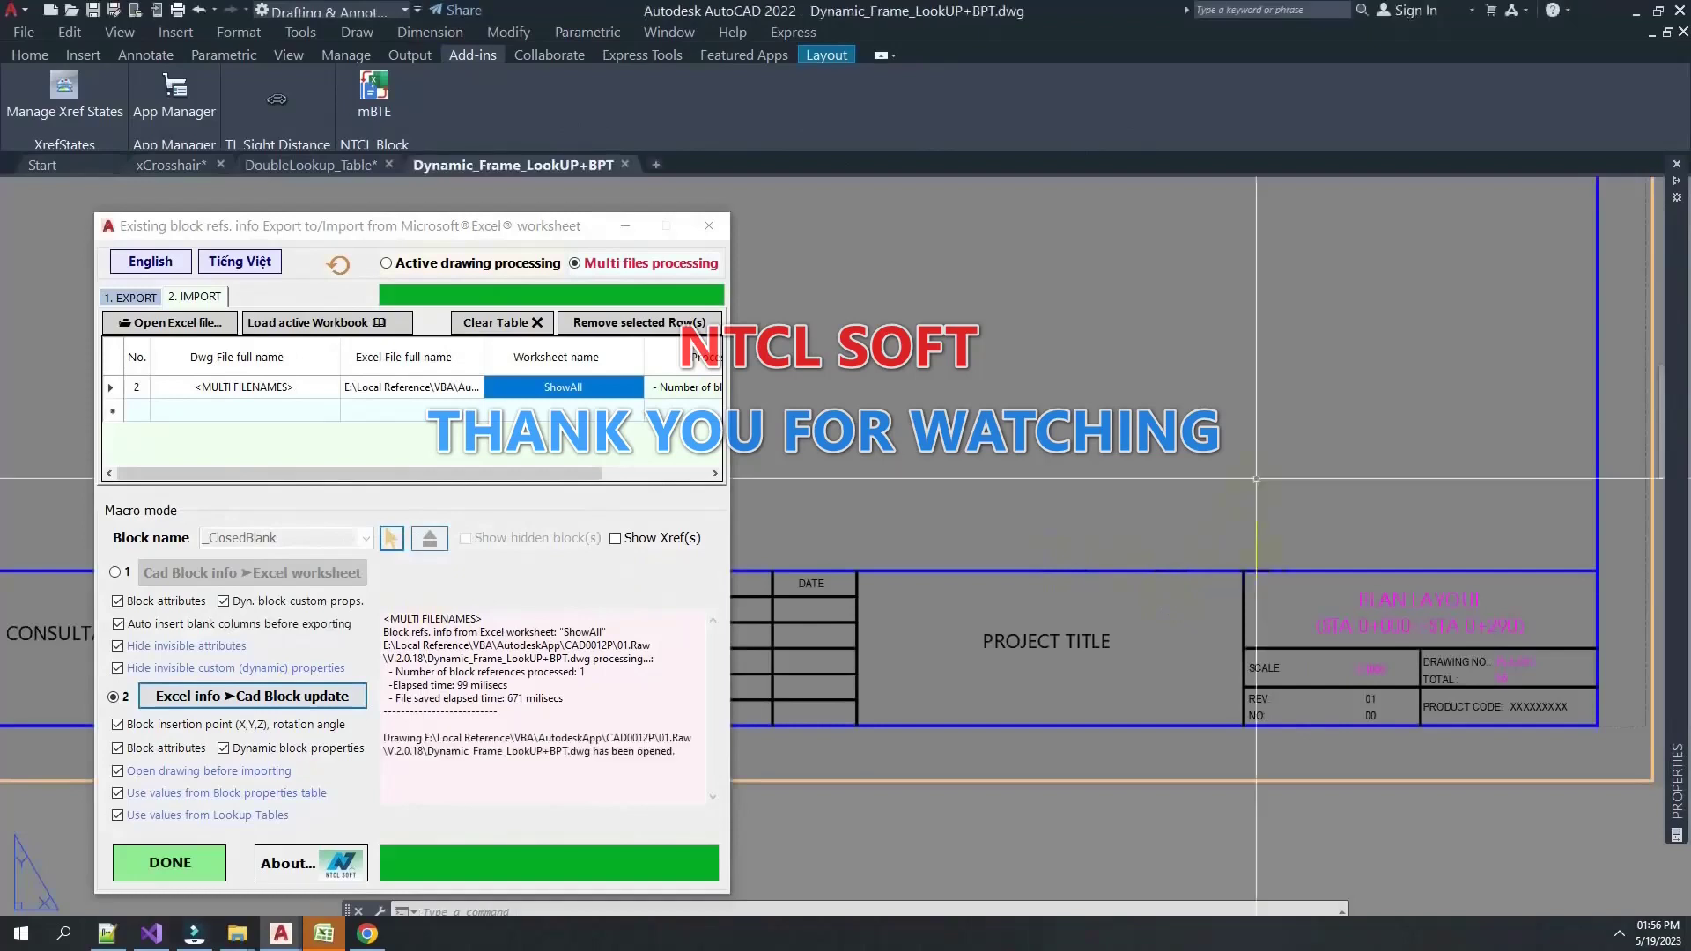
{"action": "scroll", "coordinate": [1256, 478], "scroll_direction": "down", "scroll_amount": 5}
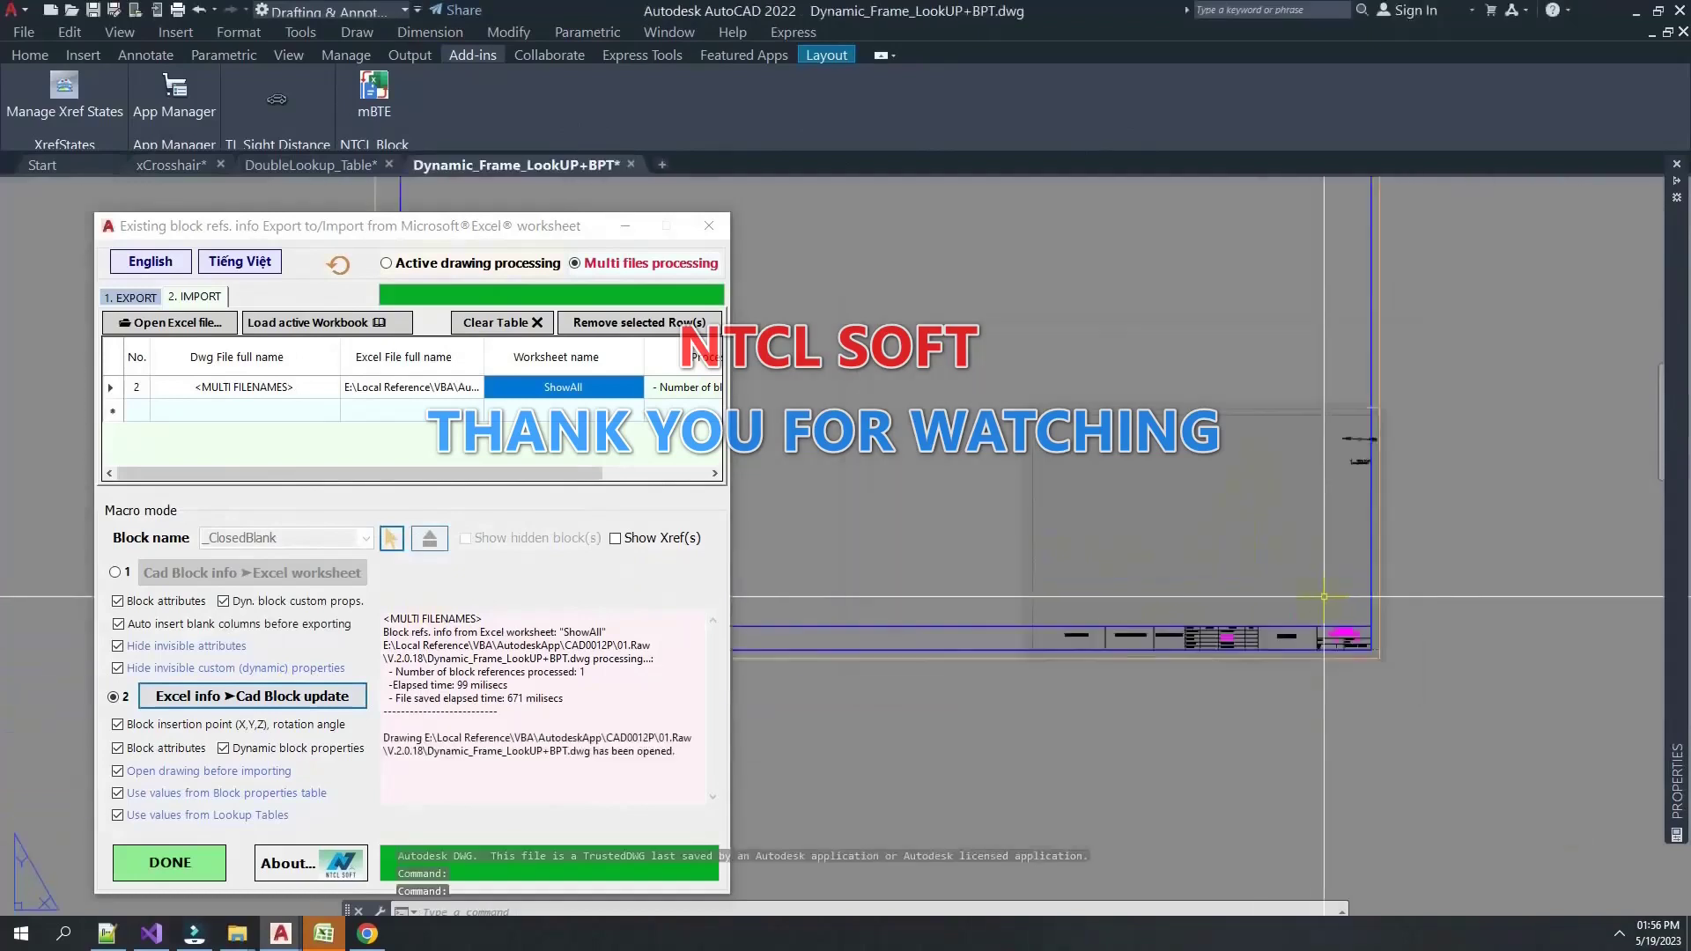